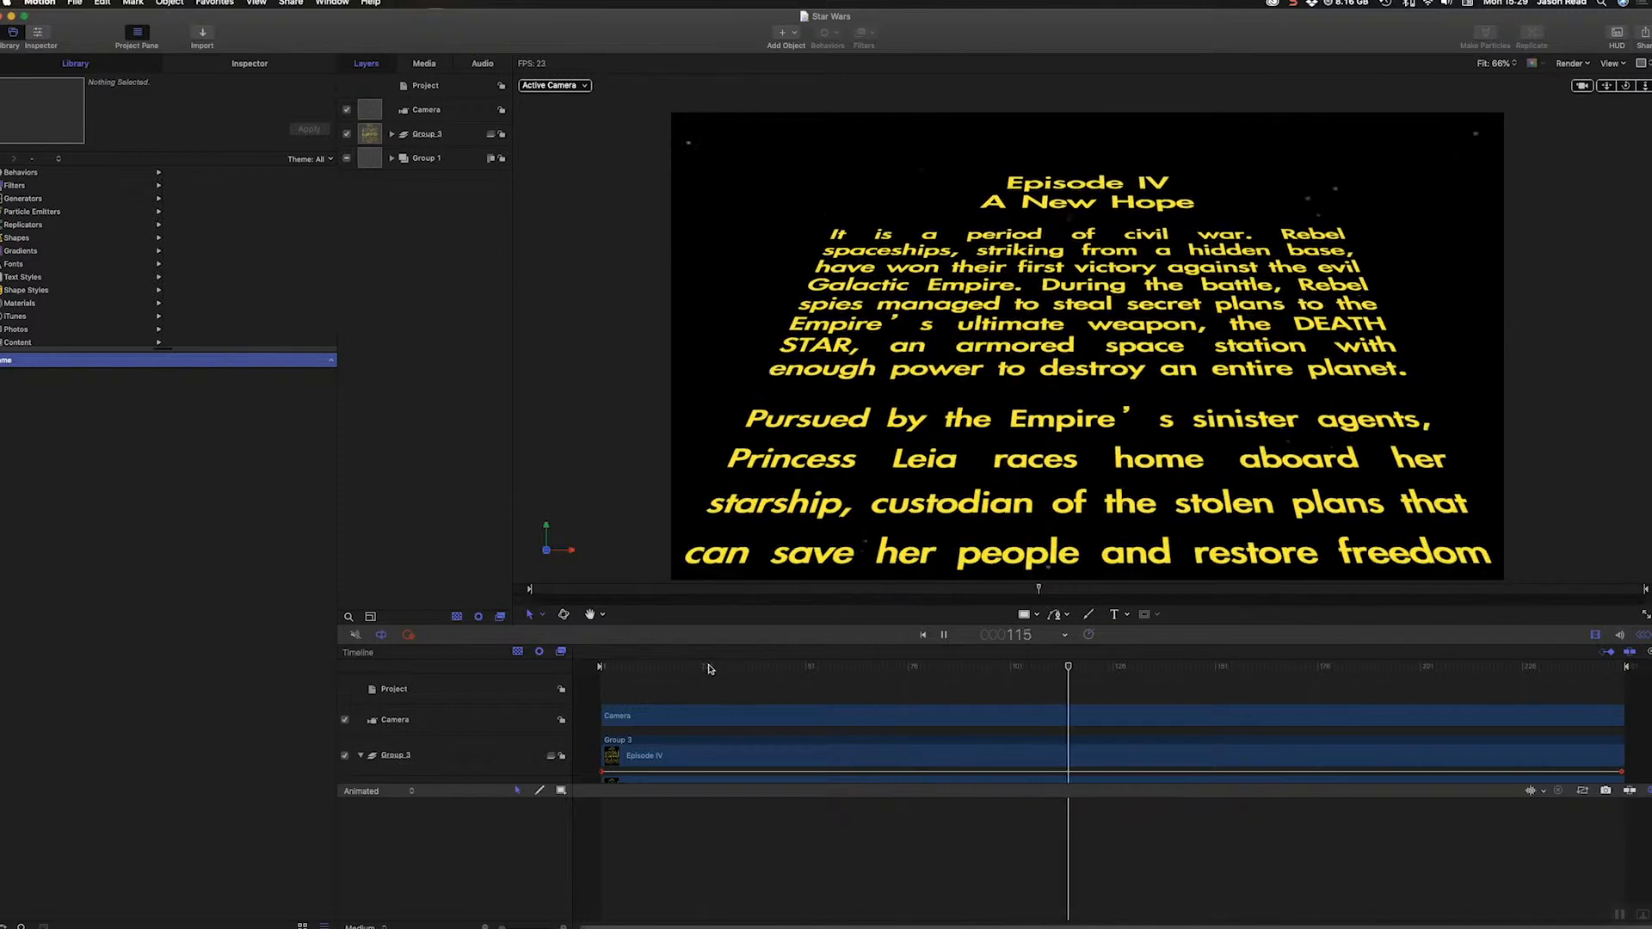
# - Play back the finished opening crawl from its first frame to preview the animation
pyautogui.moveTo(710, 666); pyautogui.dragTo(570, 665)
pyautogui.press('space')
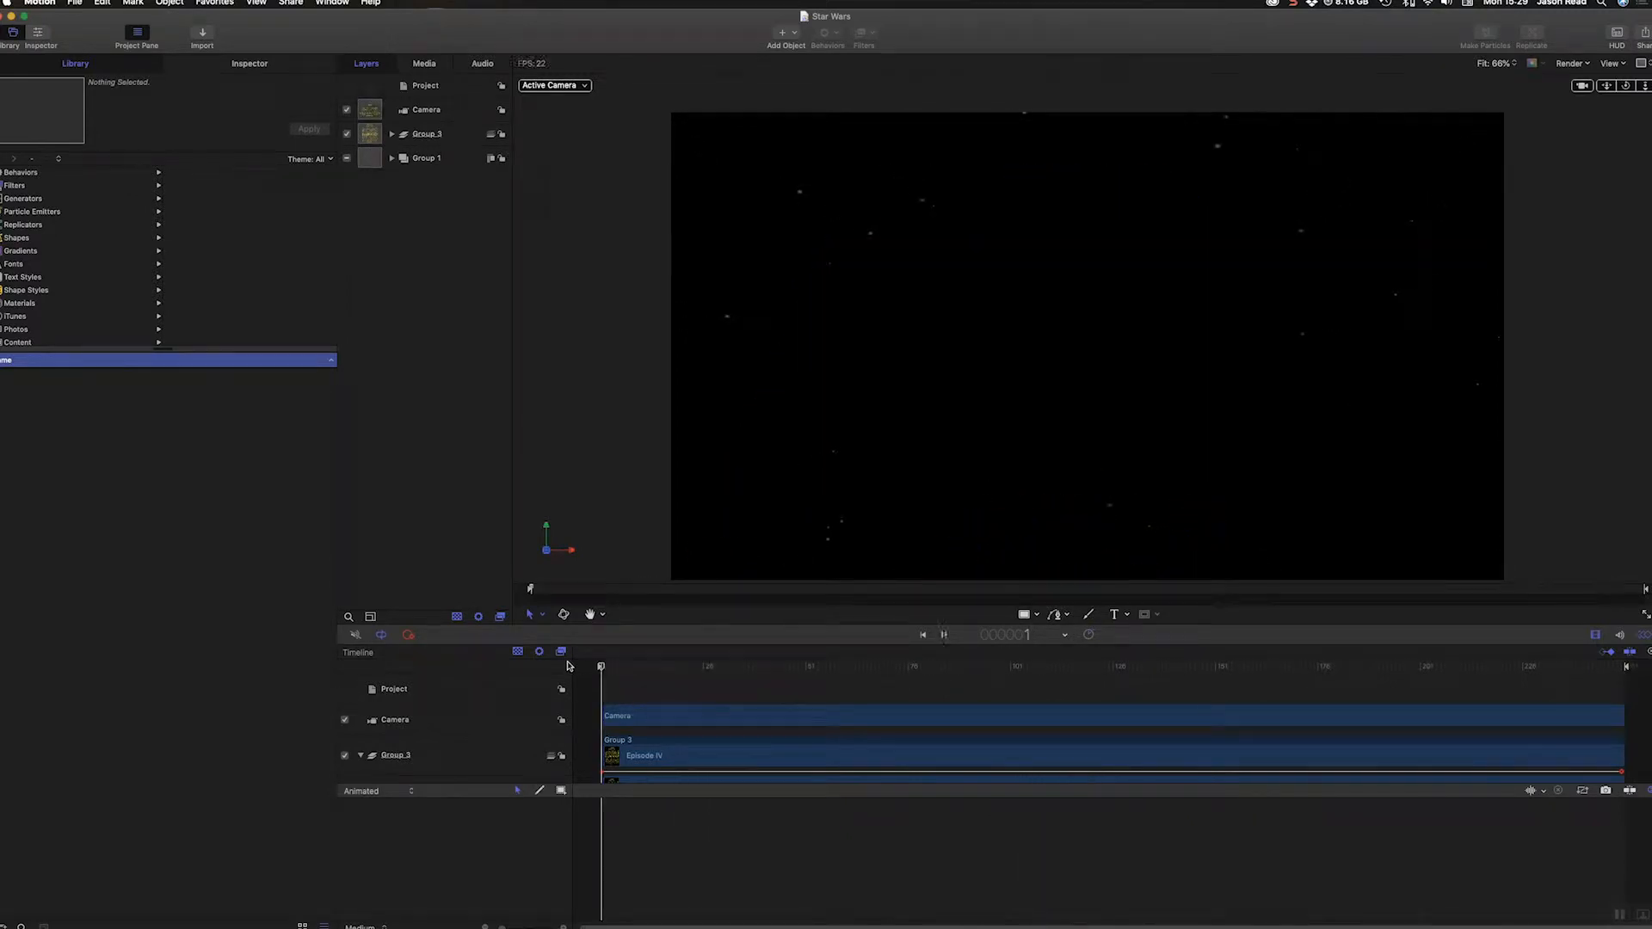
pyautogui.press('space')
pyautogui.moveTo(629, 670); pyautogui.dragTo(579, 670)
# - Create a new blank Motion Project at 25 fps, keeping the Broadcast HD 1080 copy preset and ten-second duration
pyautogui.click(75, 4)
pyautogui.click(86, 16)
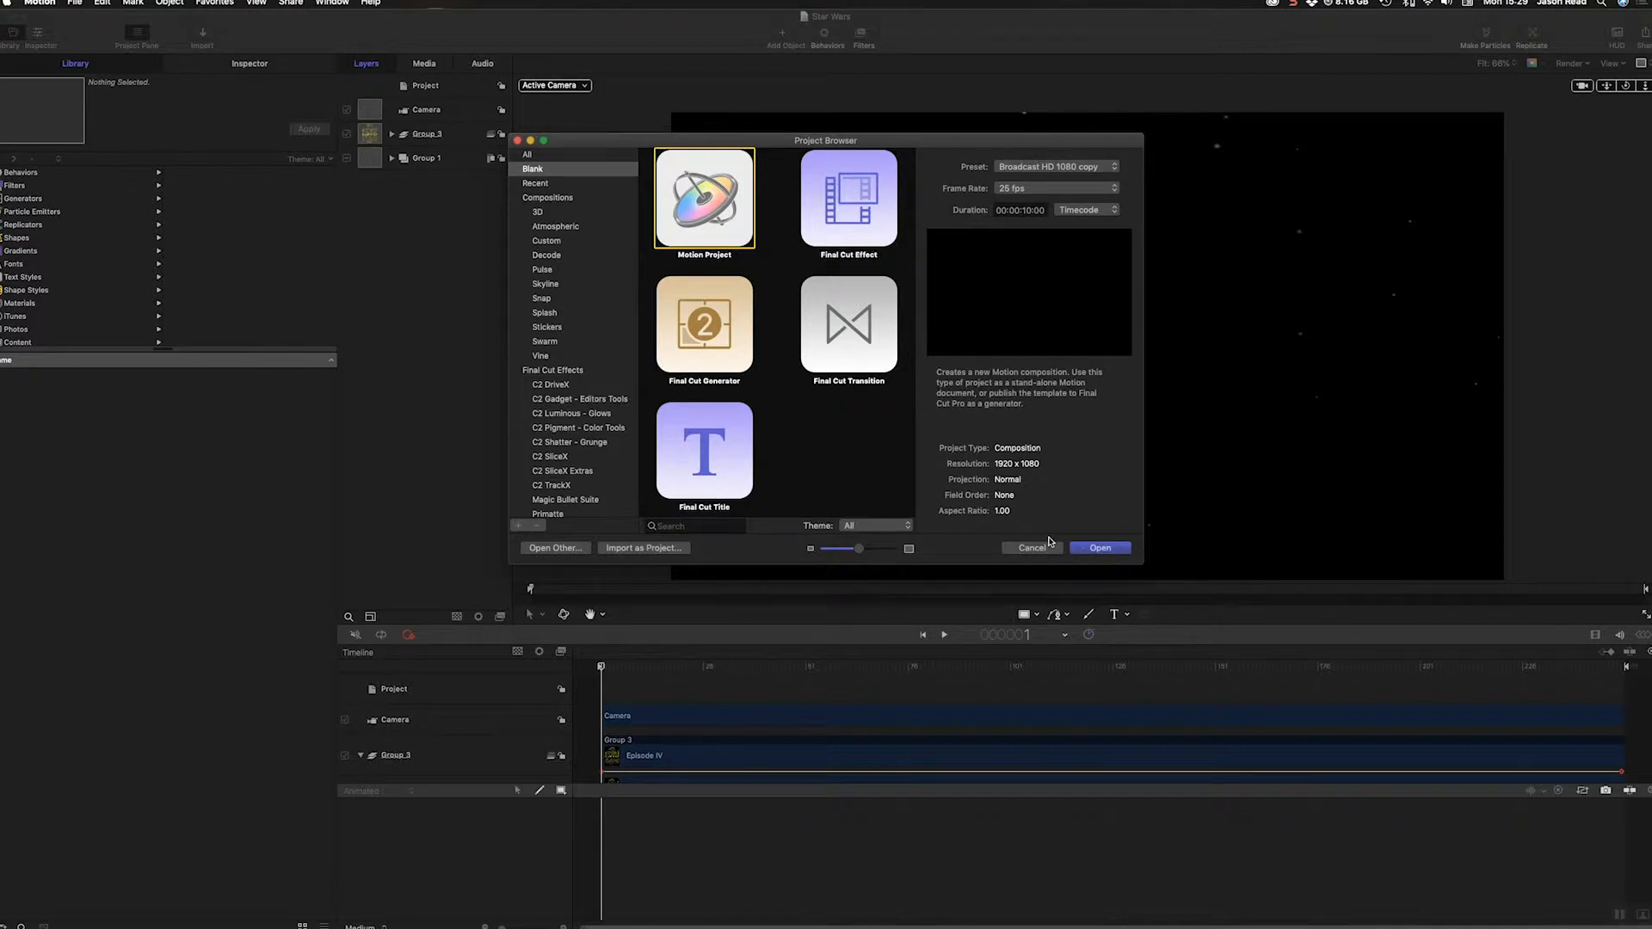
pyautogui.click(1128, 549)
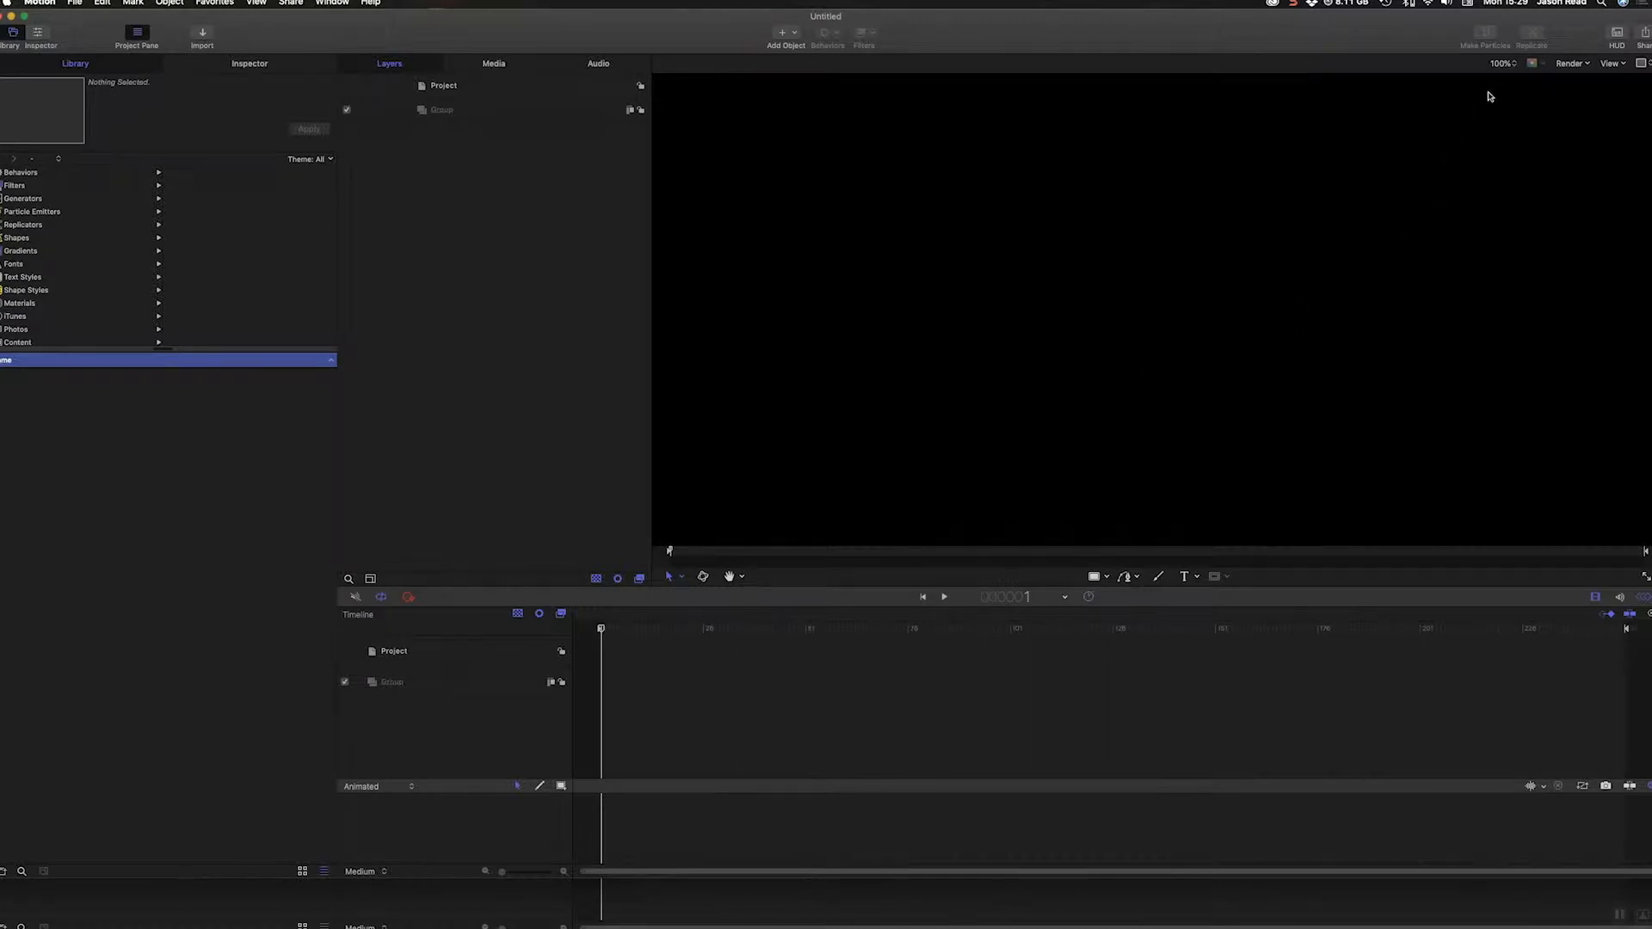
# - Create a paragraph text box nearly as wide as the frame, extending below it, and paste in the Episode IV crawl text
pyautogui.click(1505, 65)
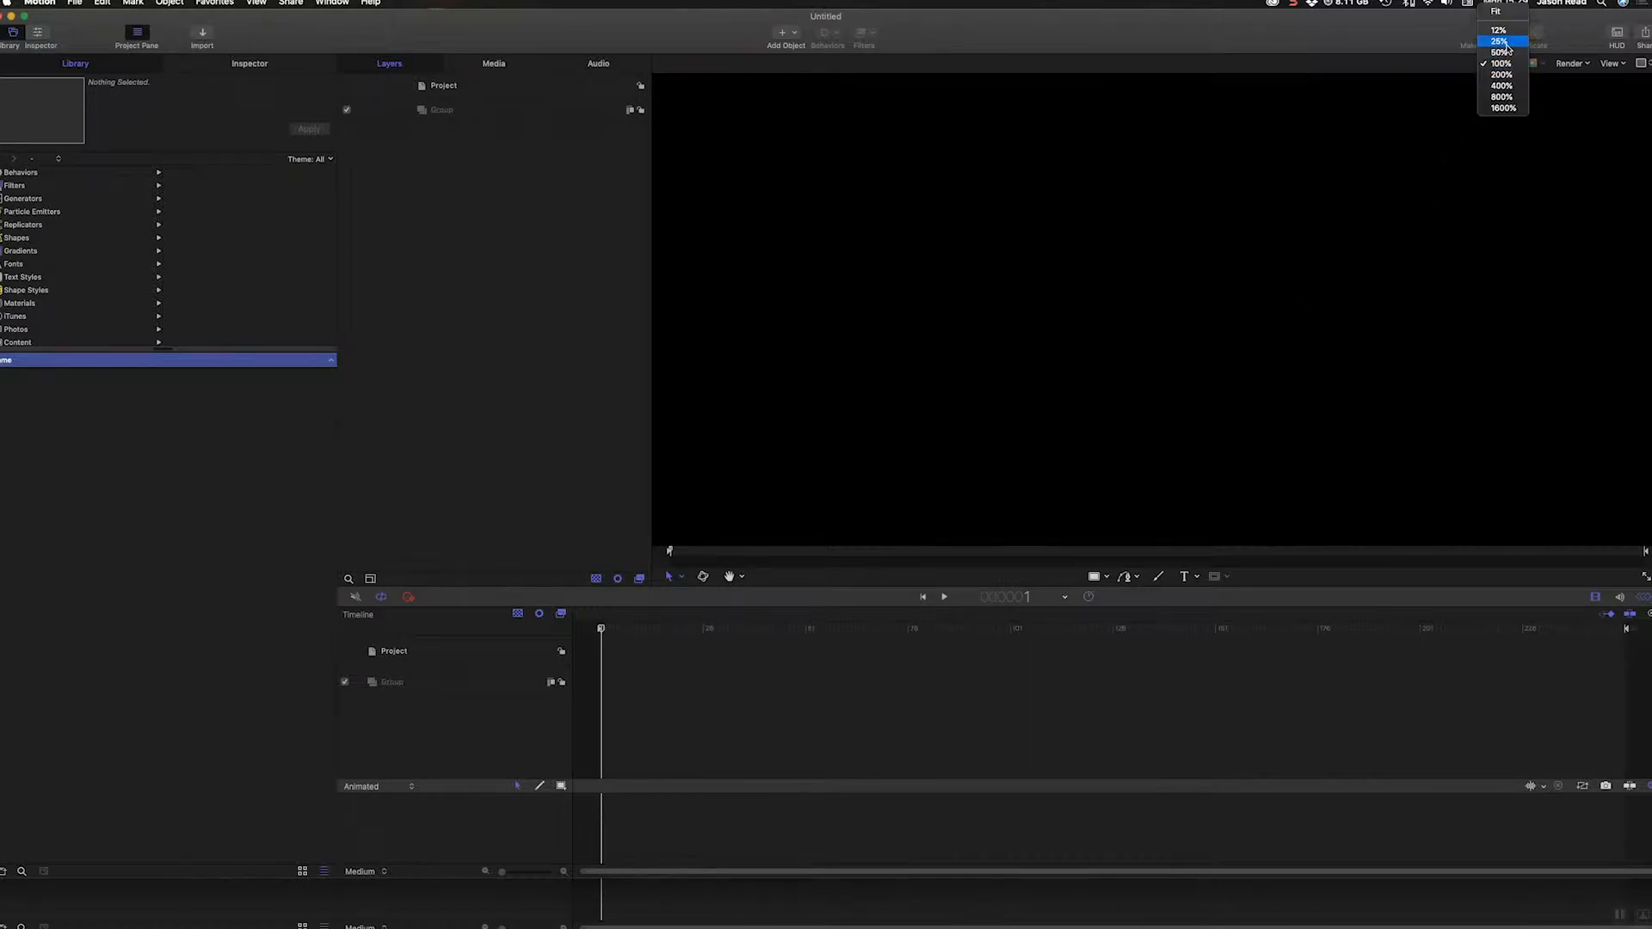
pyautogui.click(1506, 47)
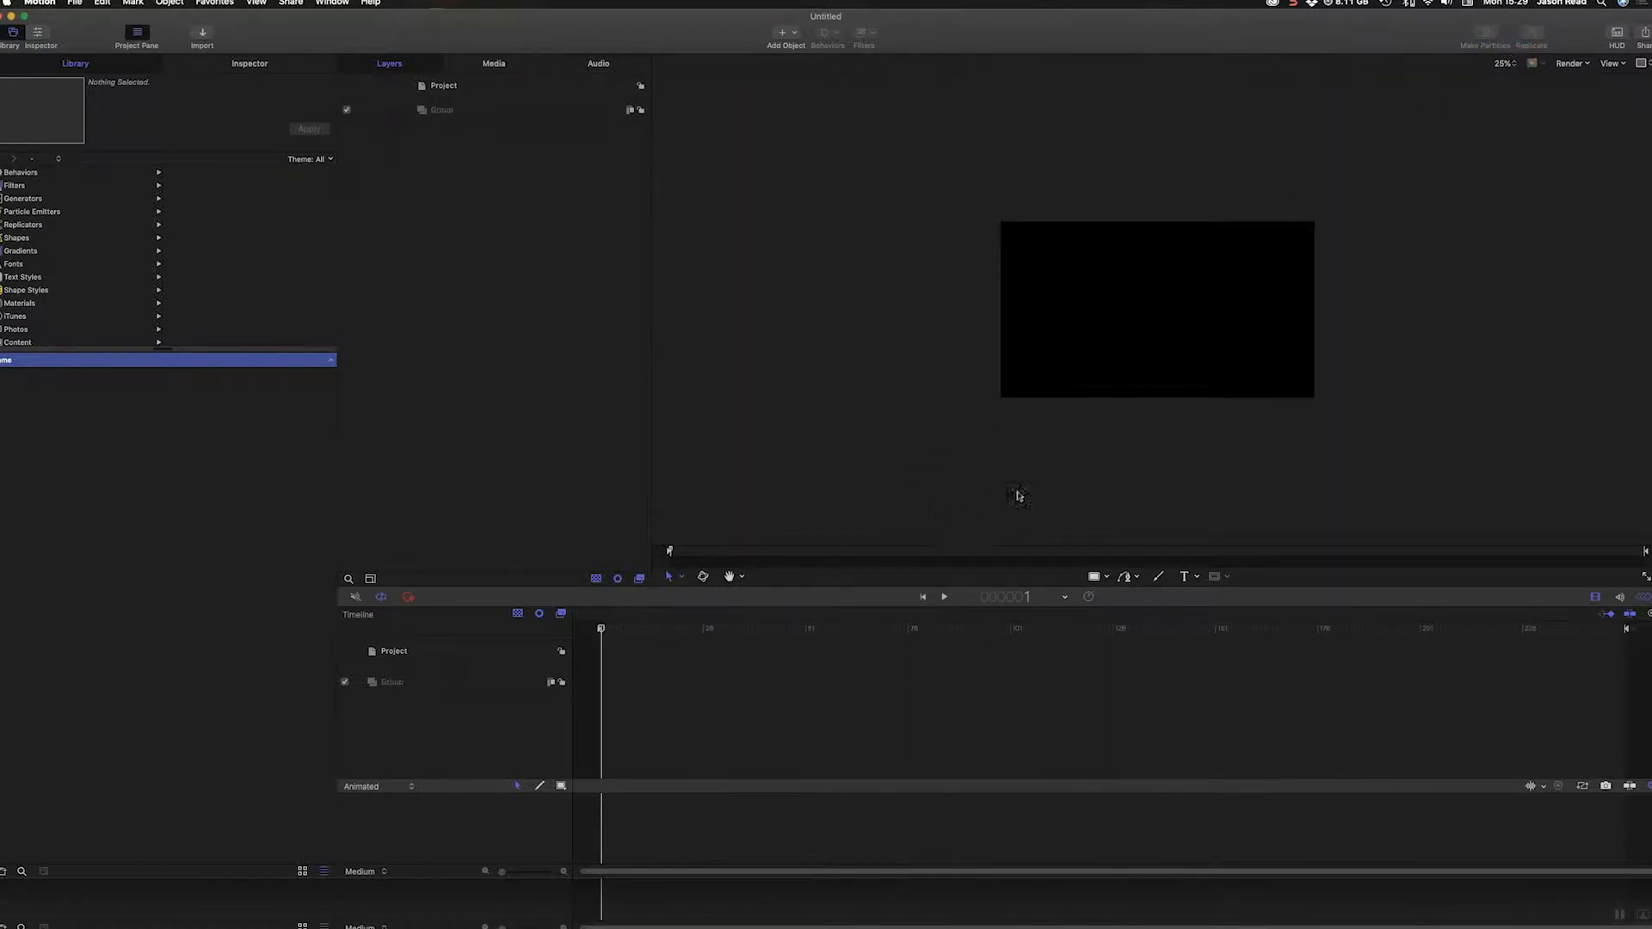
pyautogui.click(1187, 577)
pyautogui.moveTo(1003, 224); pyautogui.dragTo(1306, 601)
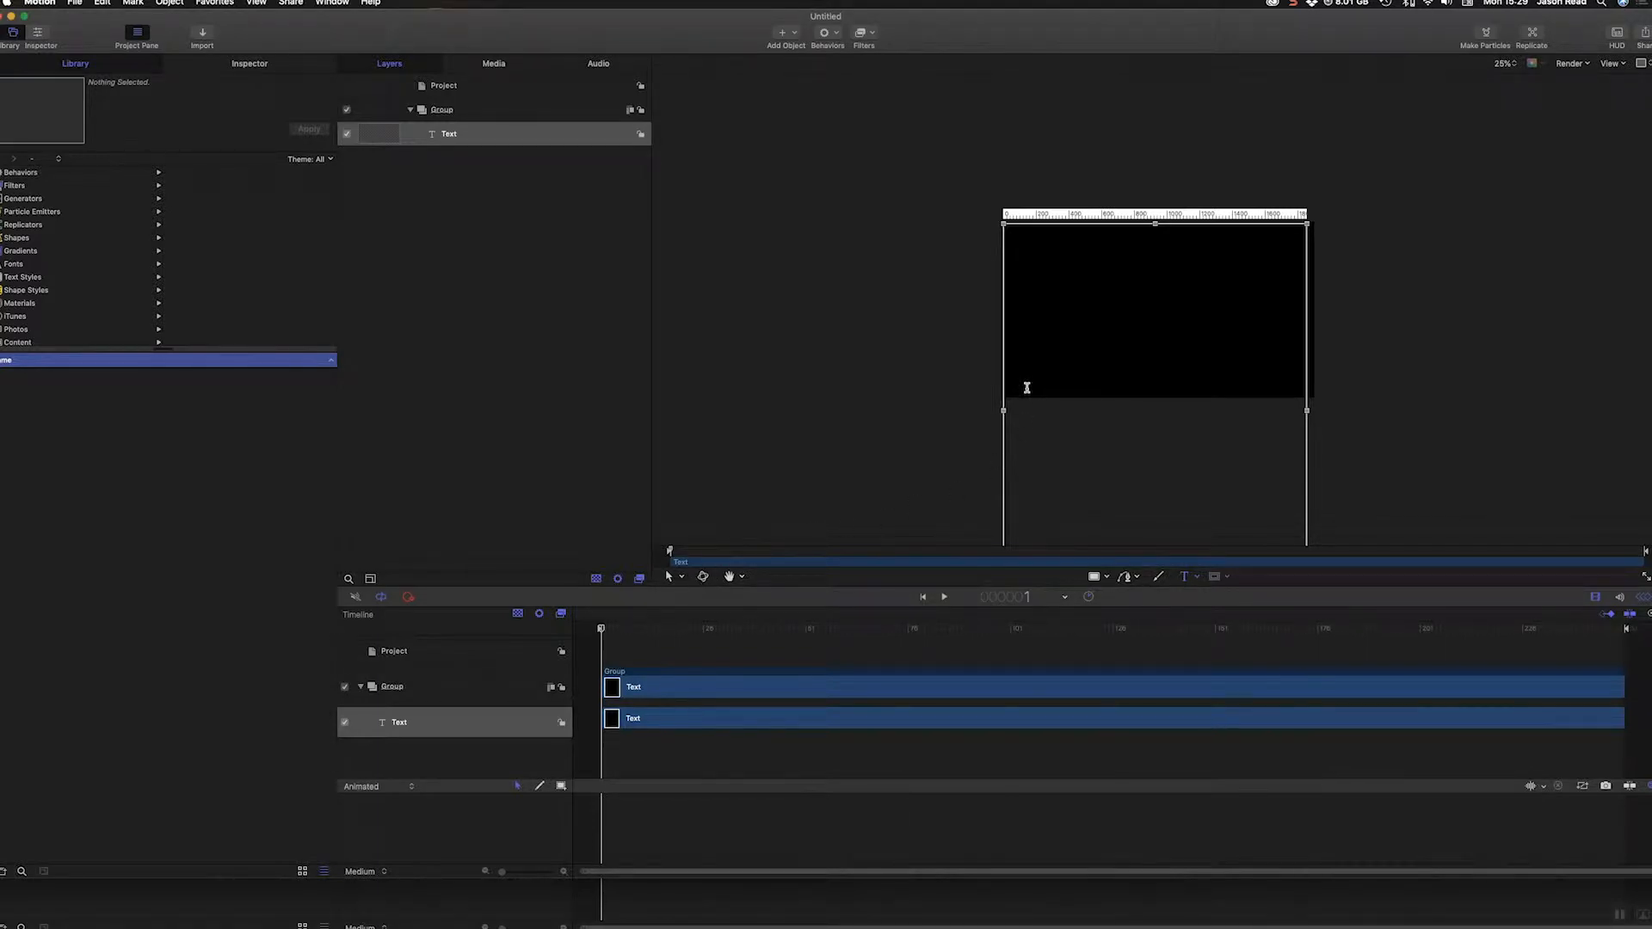
pyautogui.press('super+v')
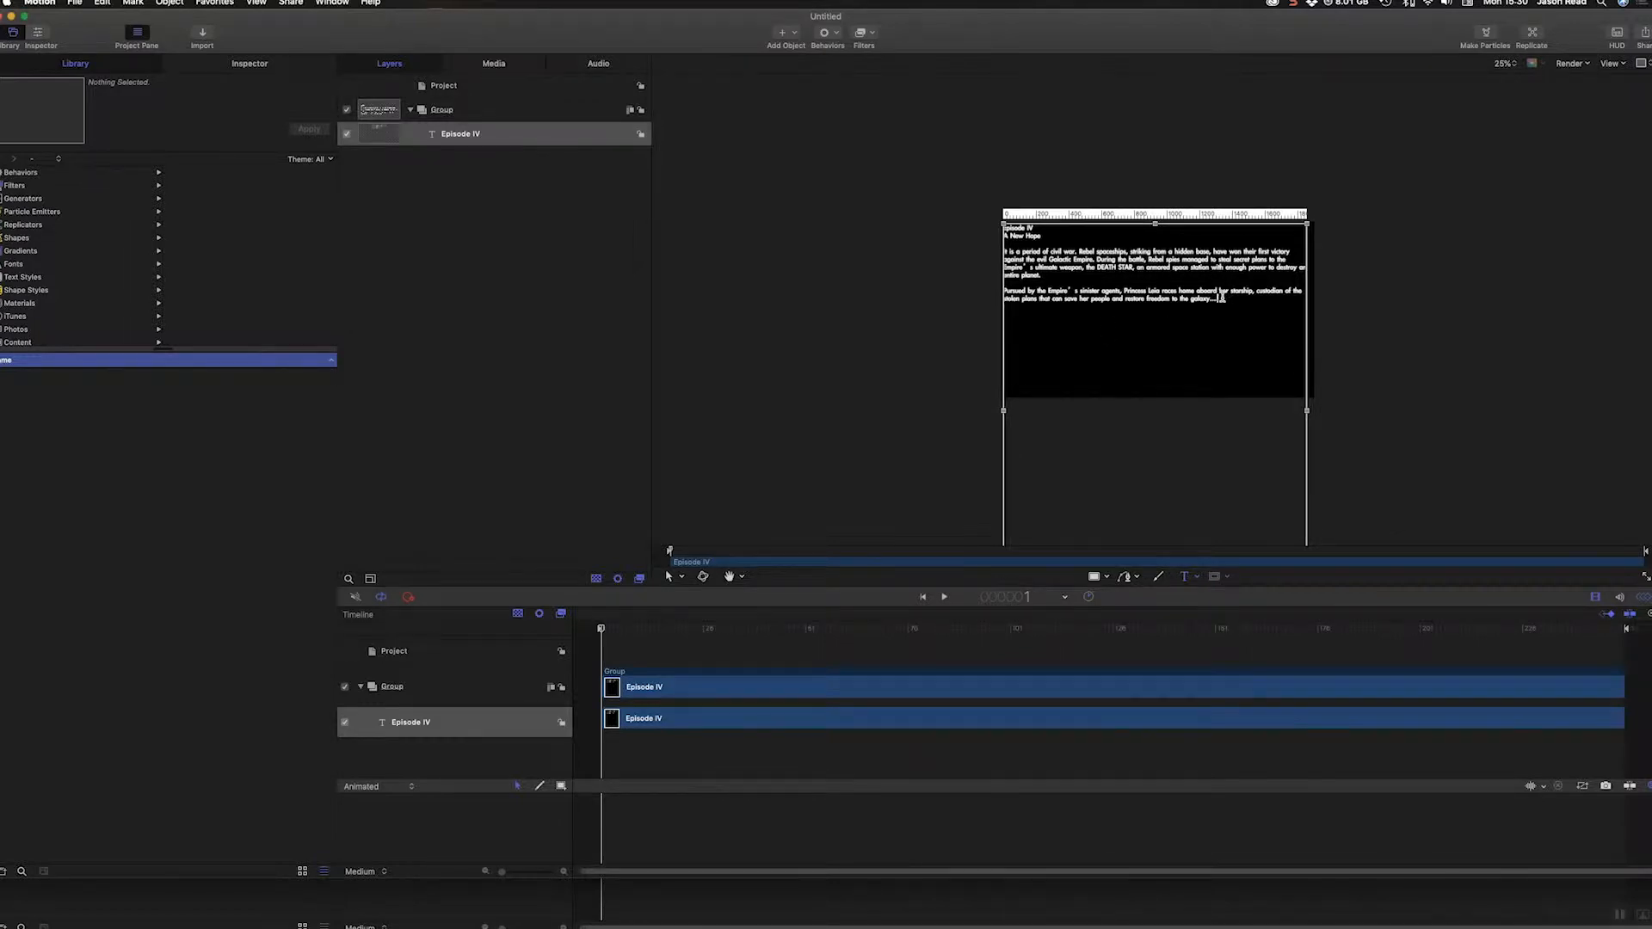
# - Set all the crawl text to size 110 and justify it with the last line centred
pyautogui.moveTo(1180, 293); pyautogui.dragTo(988, 220)
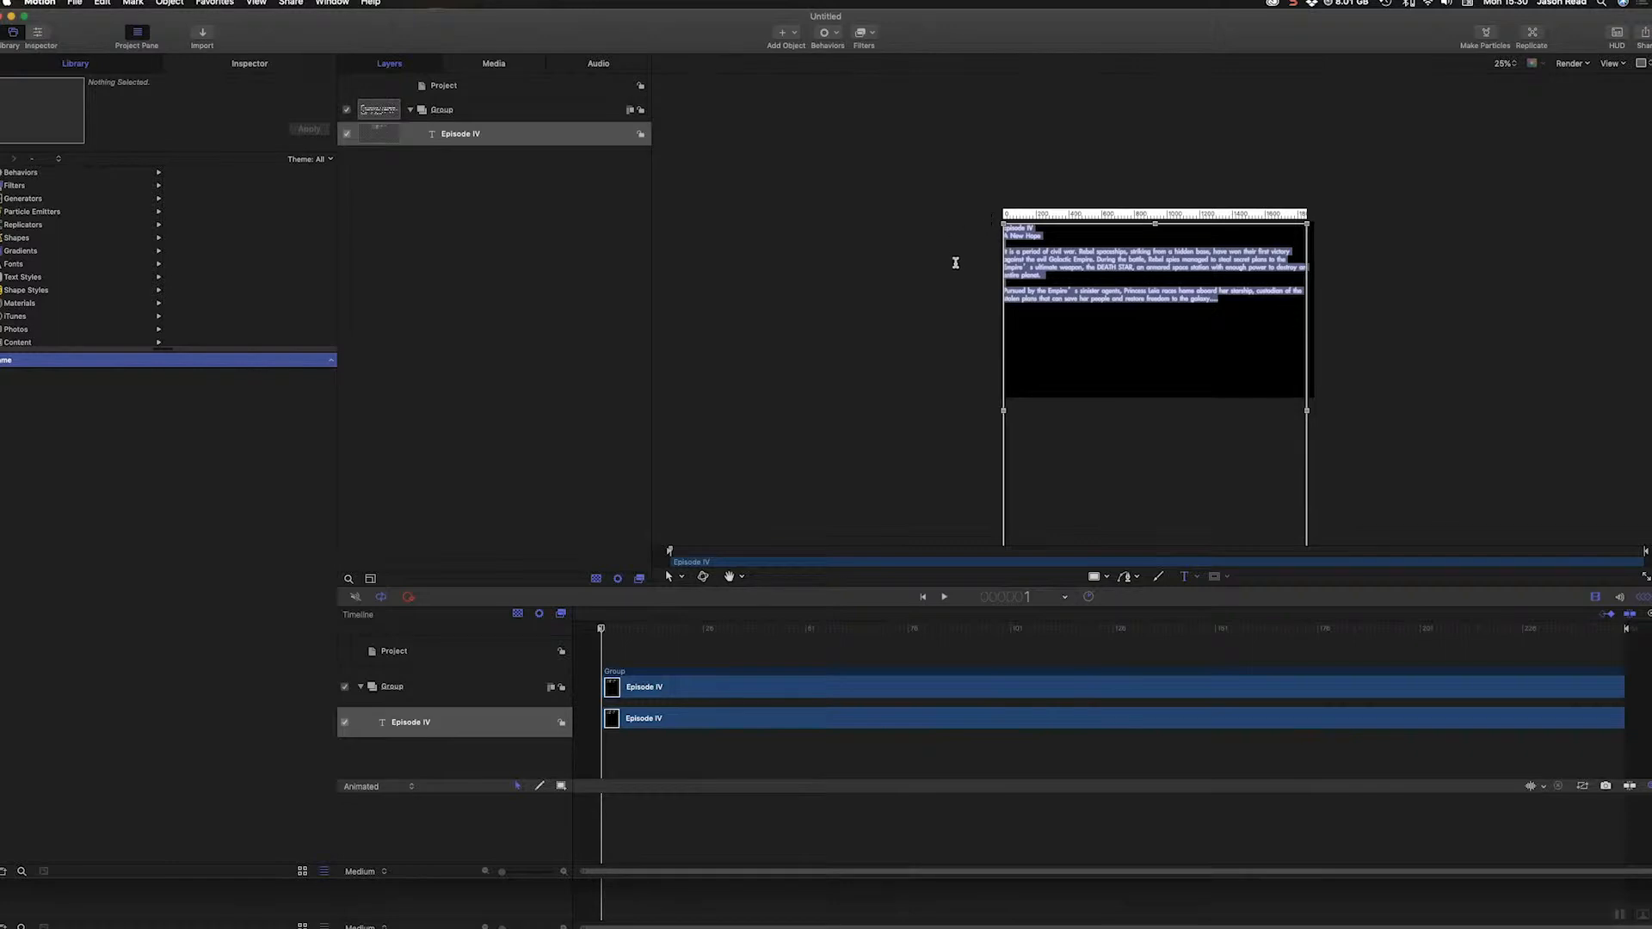
pyautogui.click(242, 63)
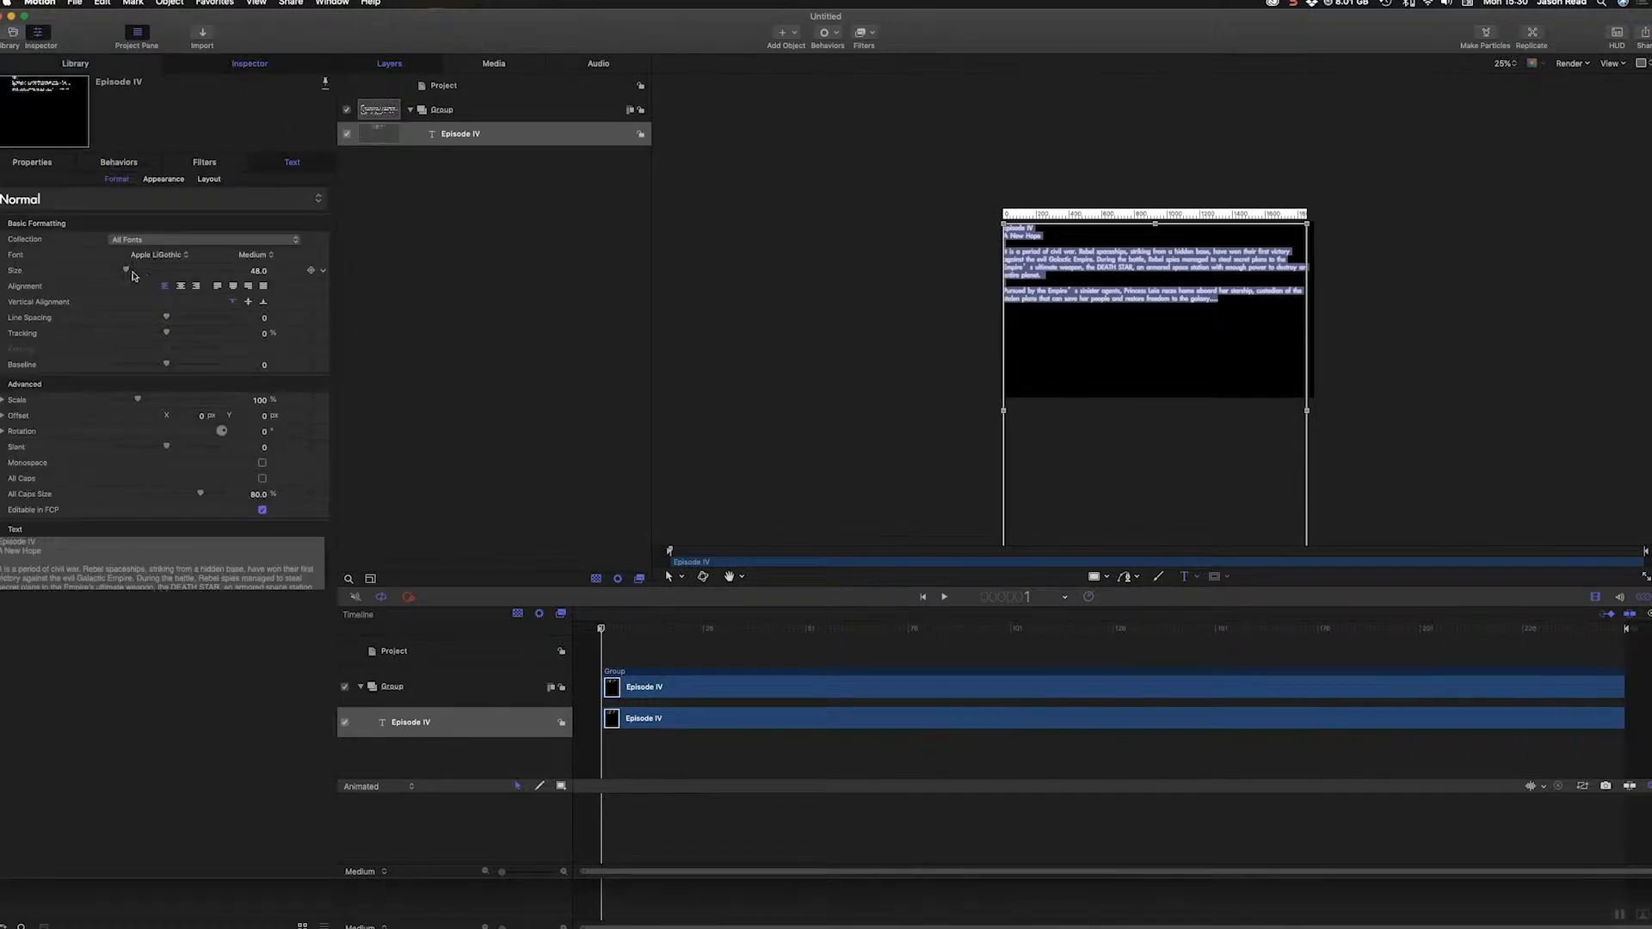
pyautogui.moveTo(129, 273); pyautogui.dragTo(152, 273)
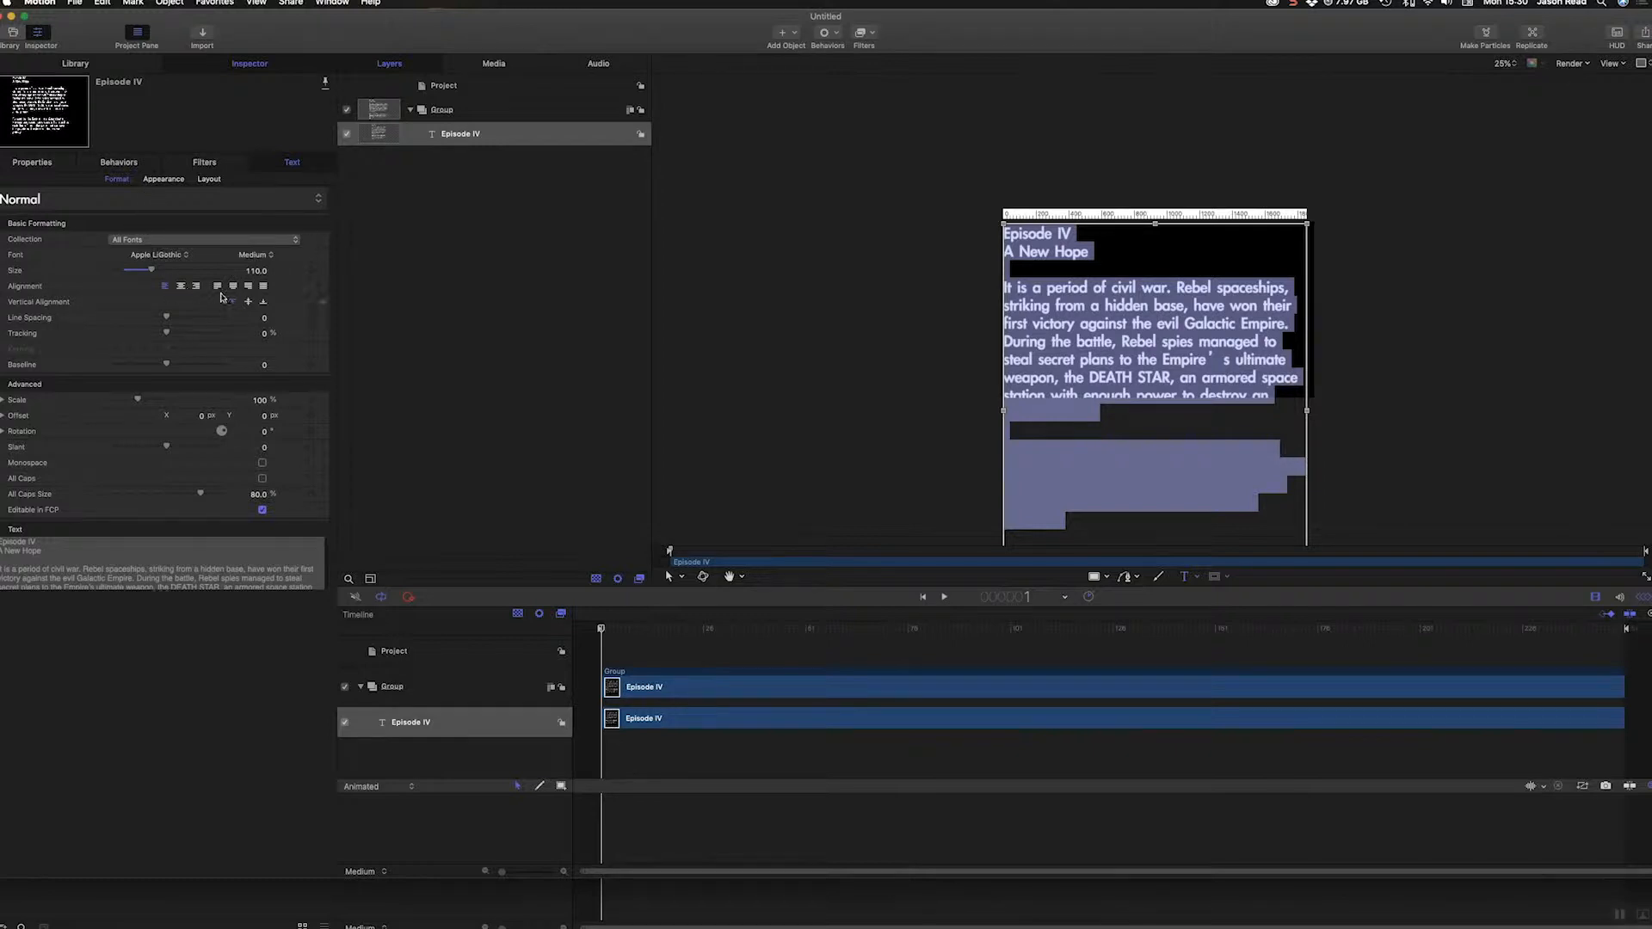
pyautogui.click(233, 288)
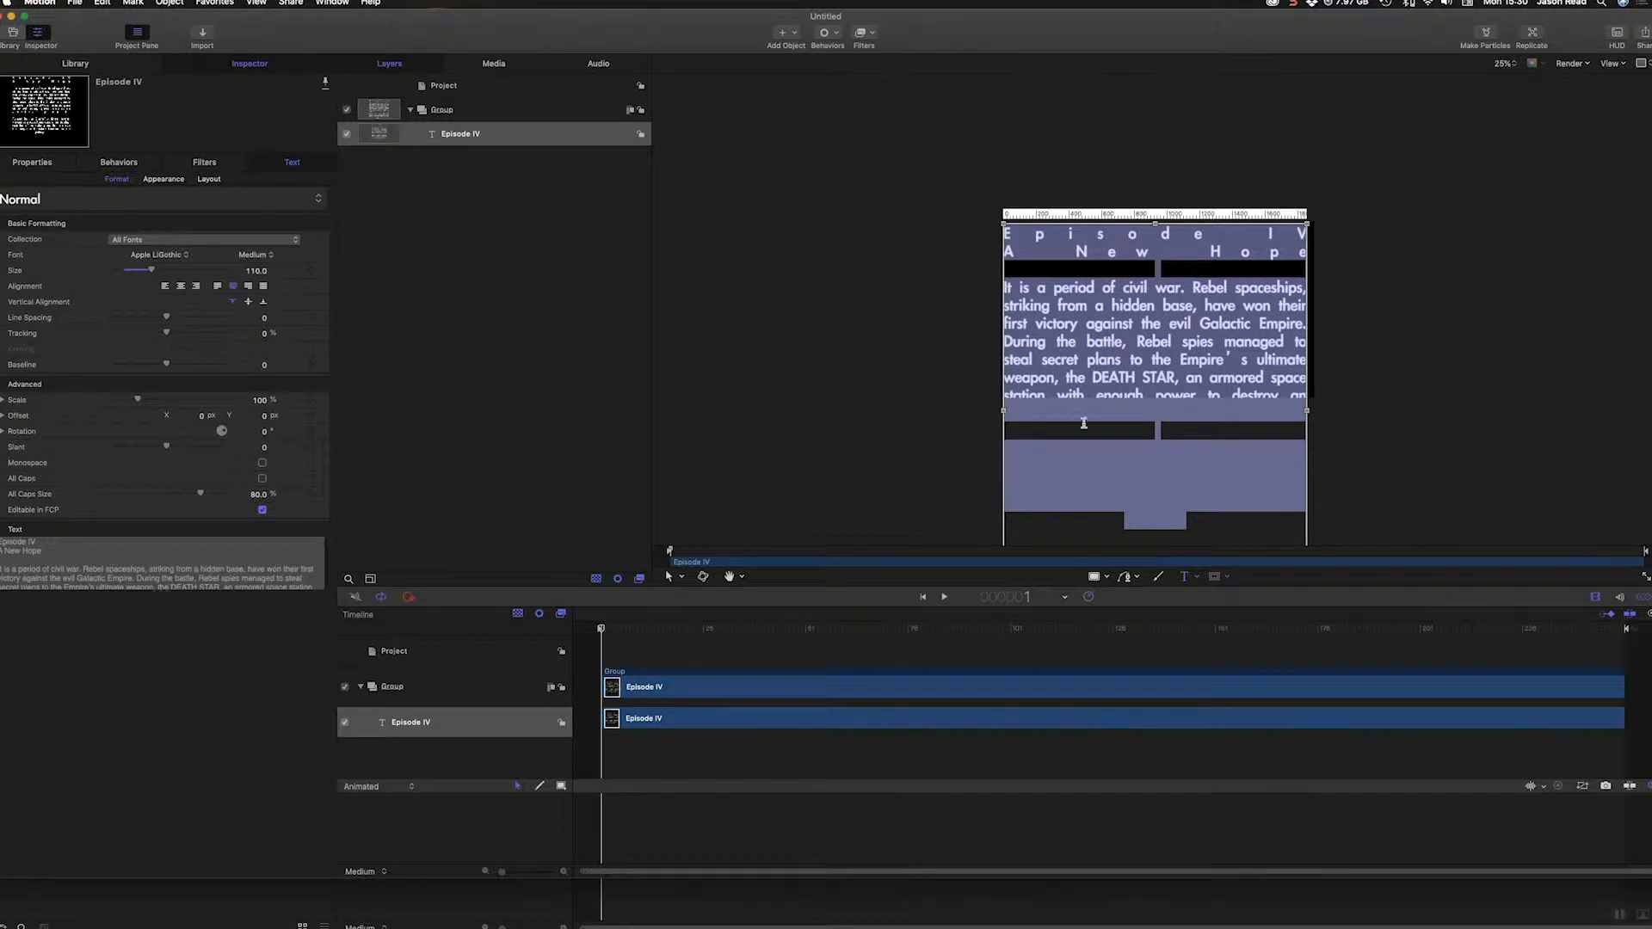
# - Centre the title lines "Episode IV" and "A New Hope" and enlarge them to about size 195
pyautogui.click(1089, 420)
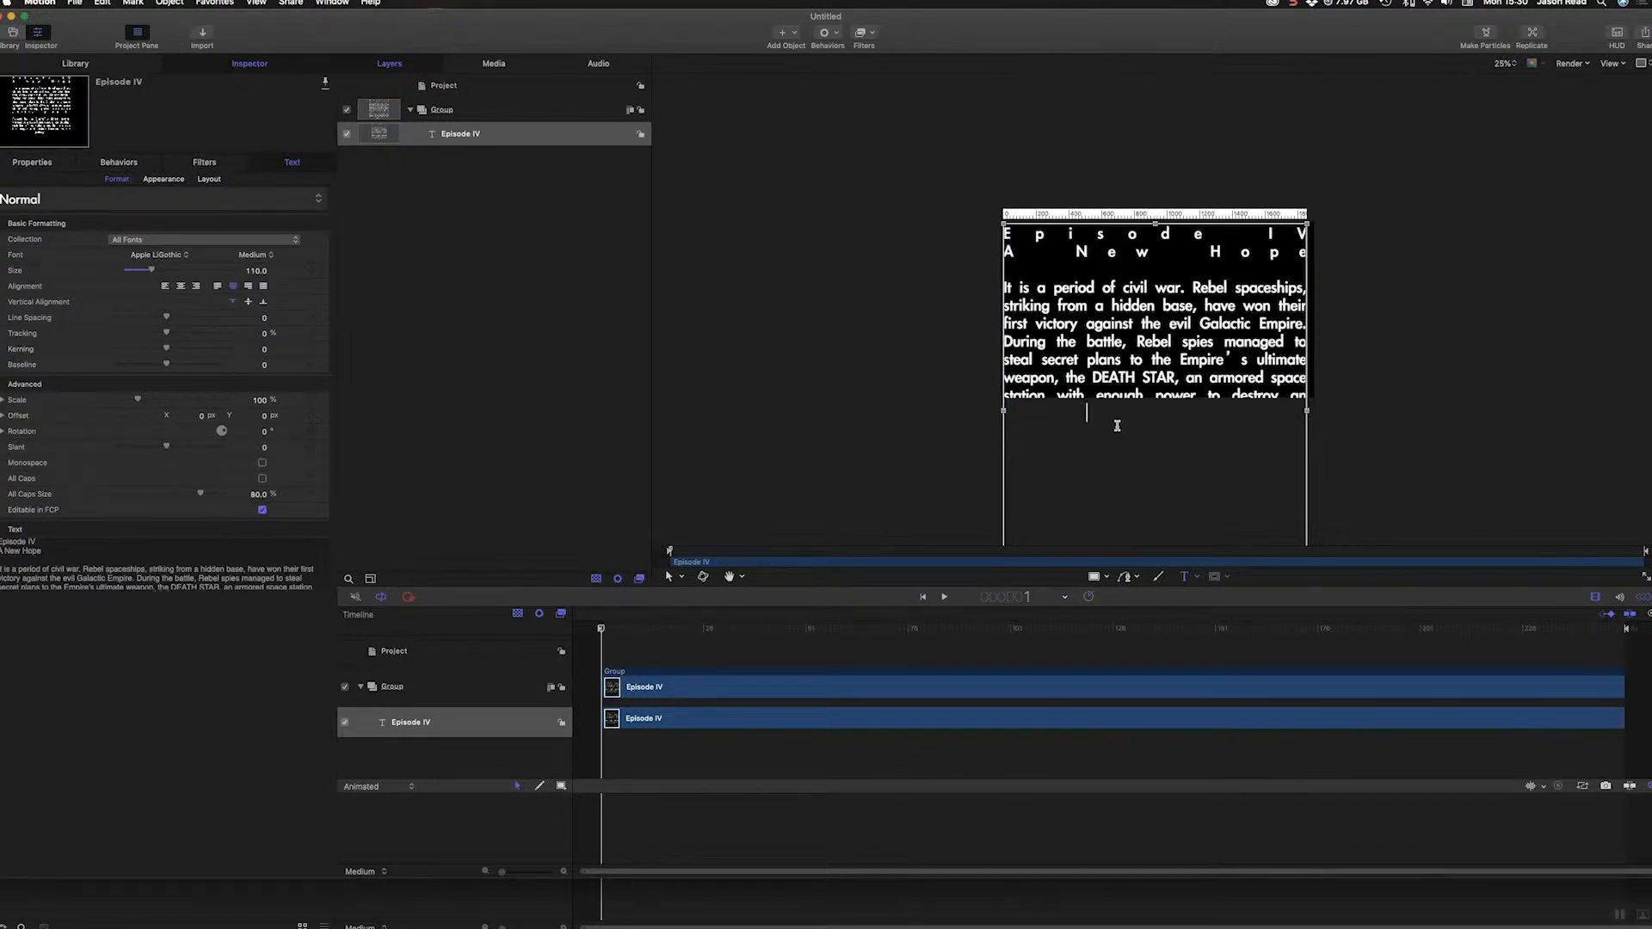
pyautogui.moveTo(1005, 230); pyautogui.dragTo(1316, 260)
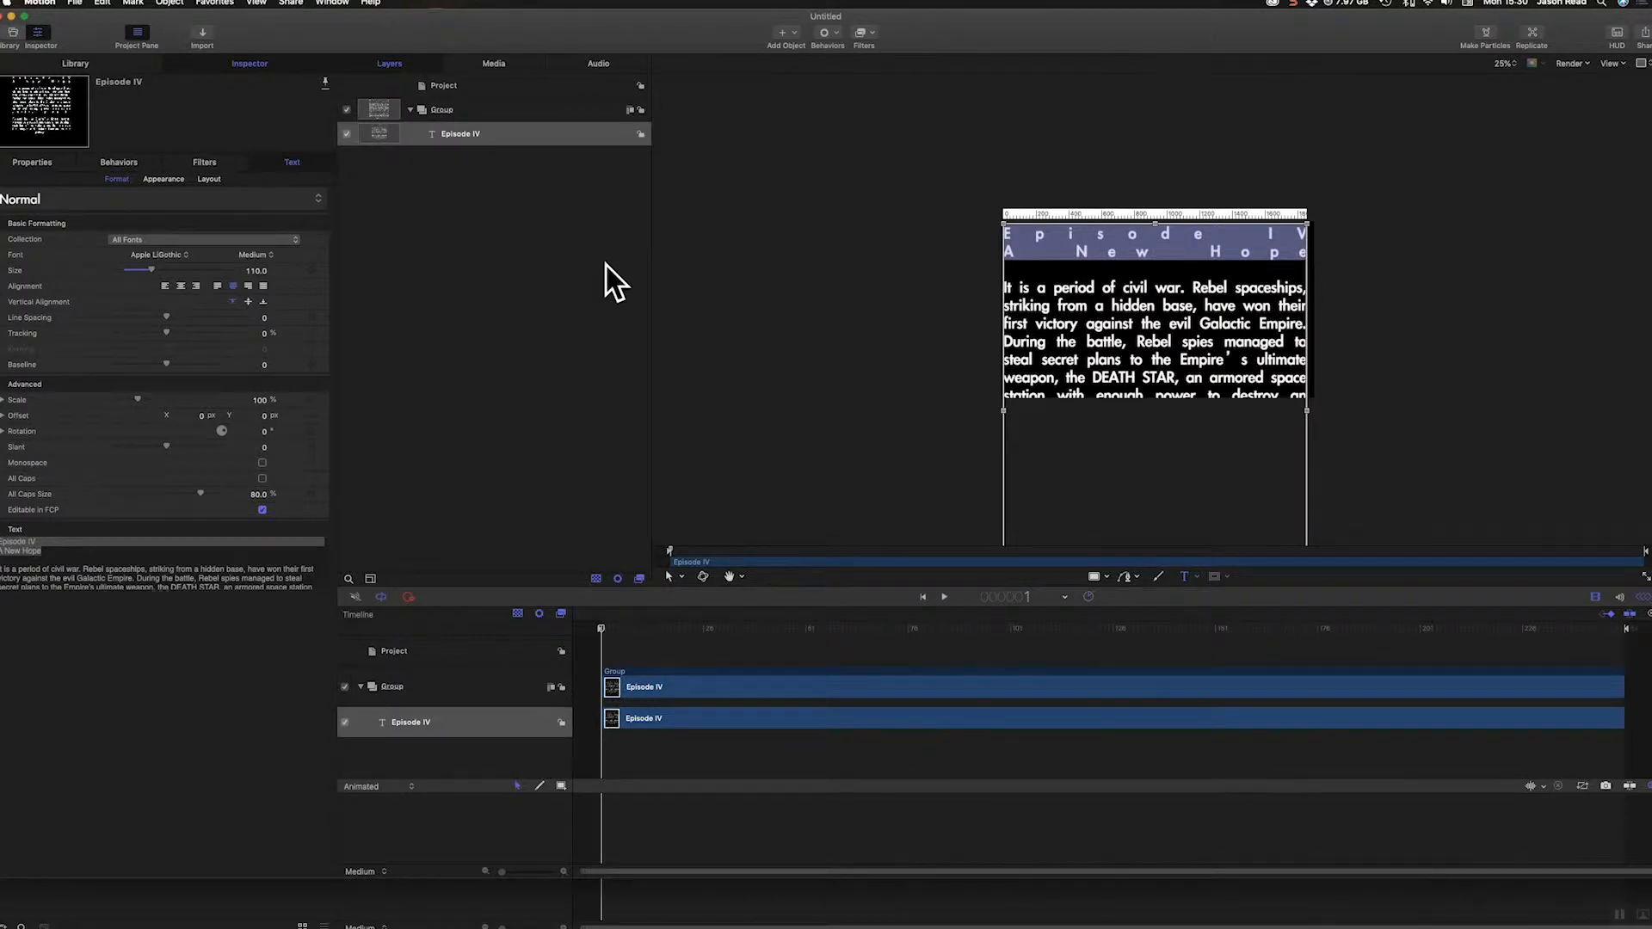
pyautogui.click(181, 288)
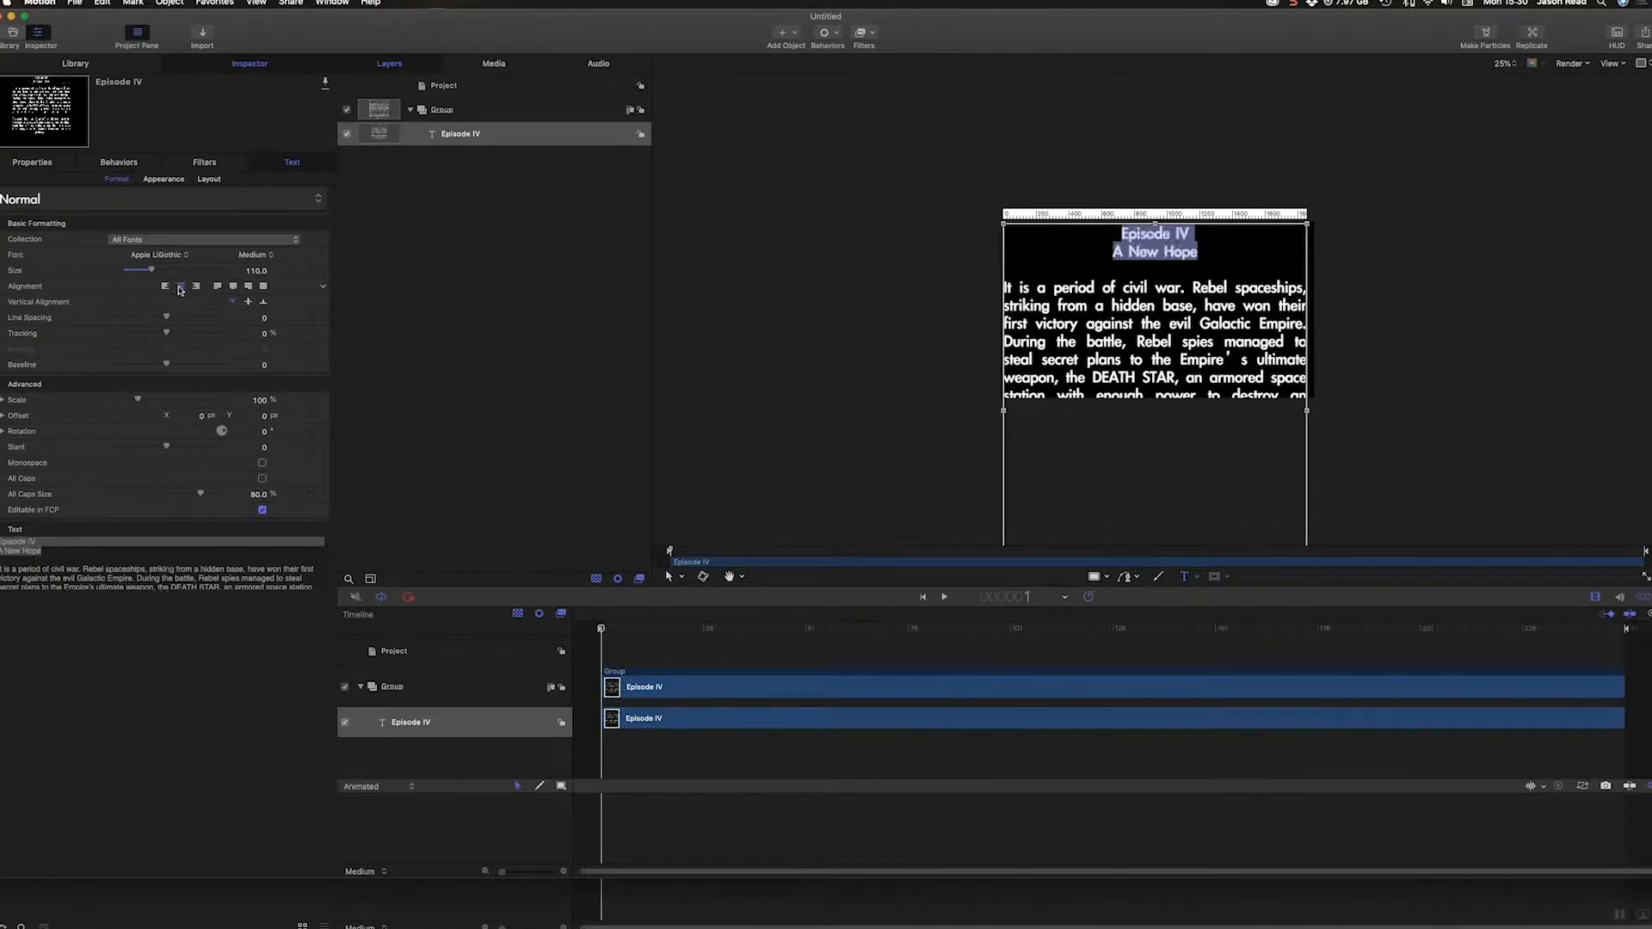
pyautogui.moveTo(151, 270); pyautogui.dragTo(188, 273)
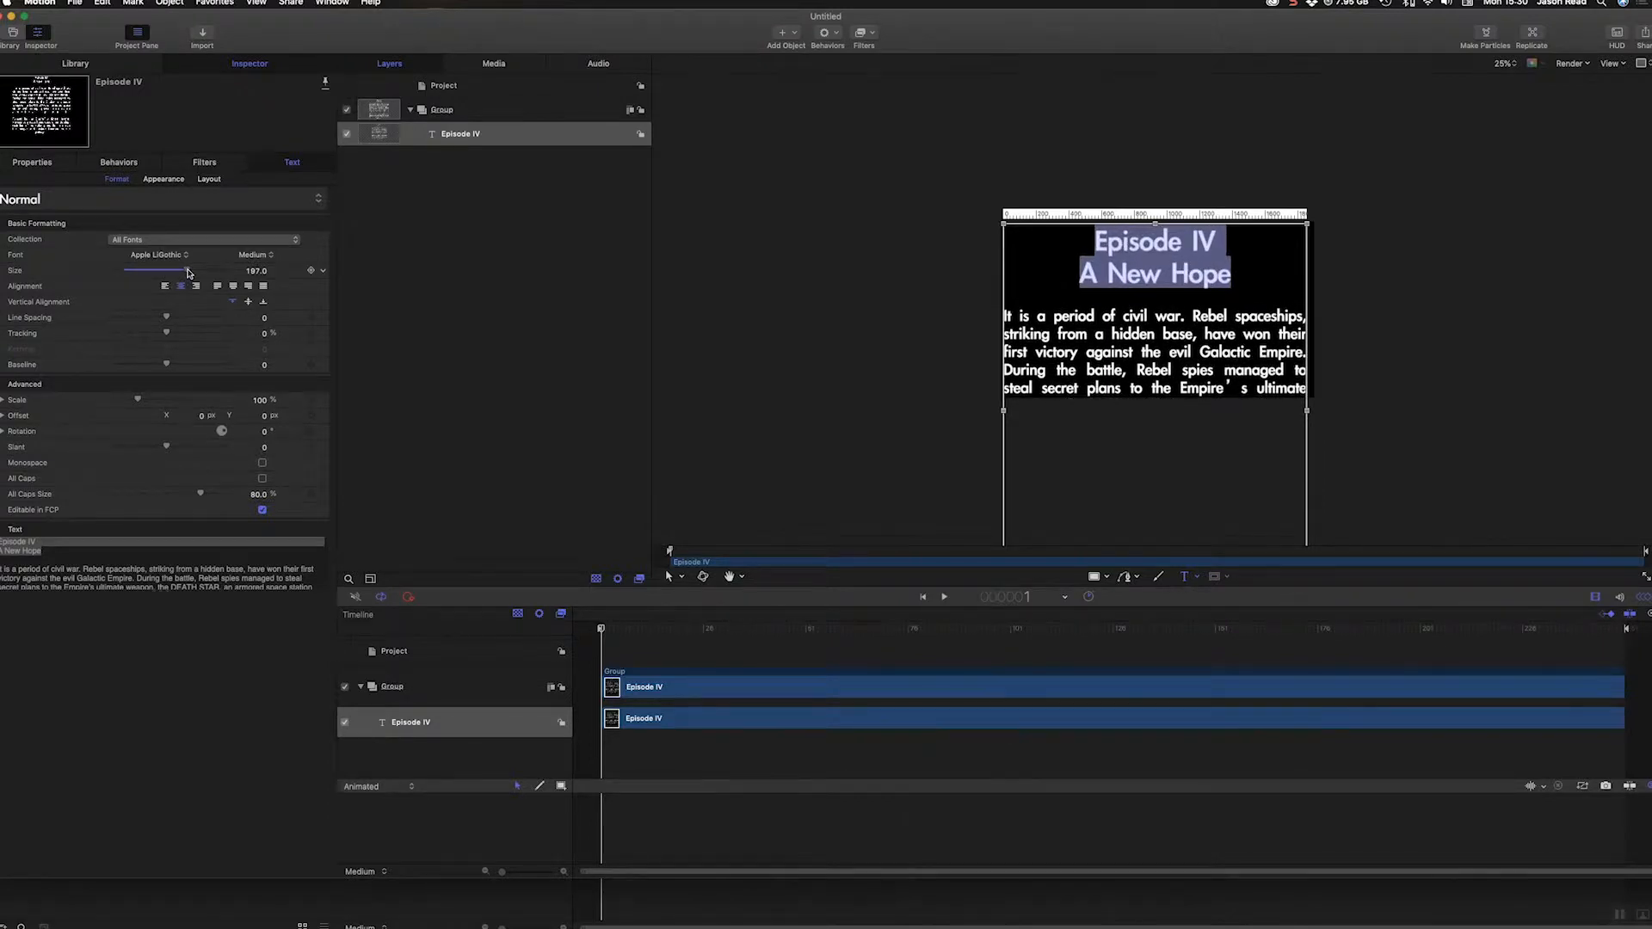
pyautogui.moveTo(189, 272); pyautogui.dragTo(185, 272)
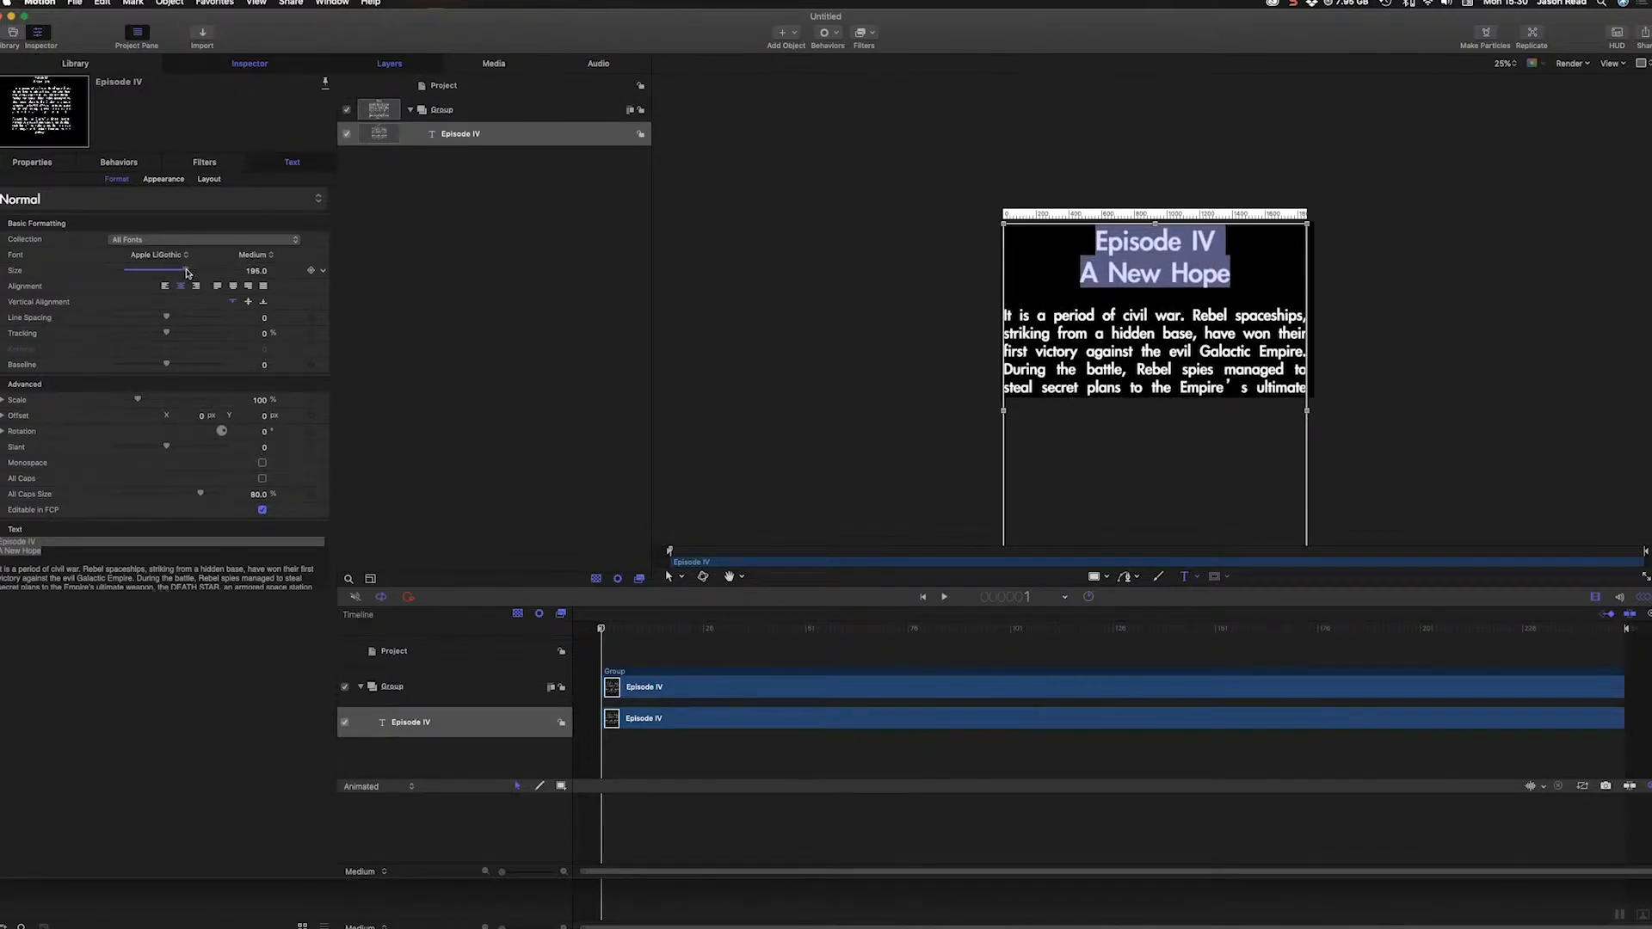
# - Change the face colour of all the crawl text to yellow
pyautogui.click(1218, 358)
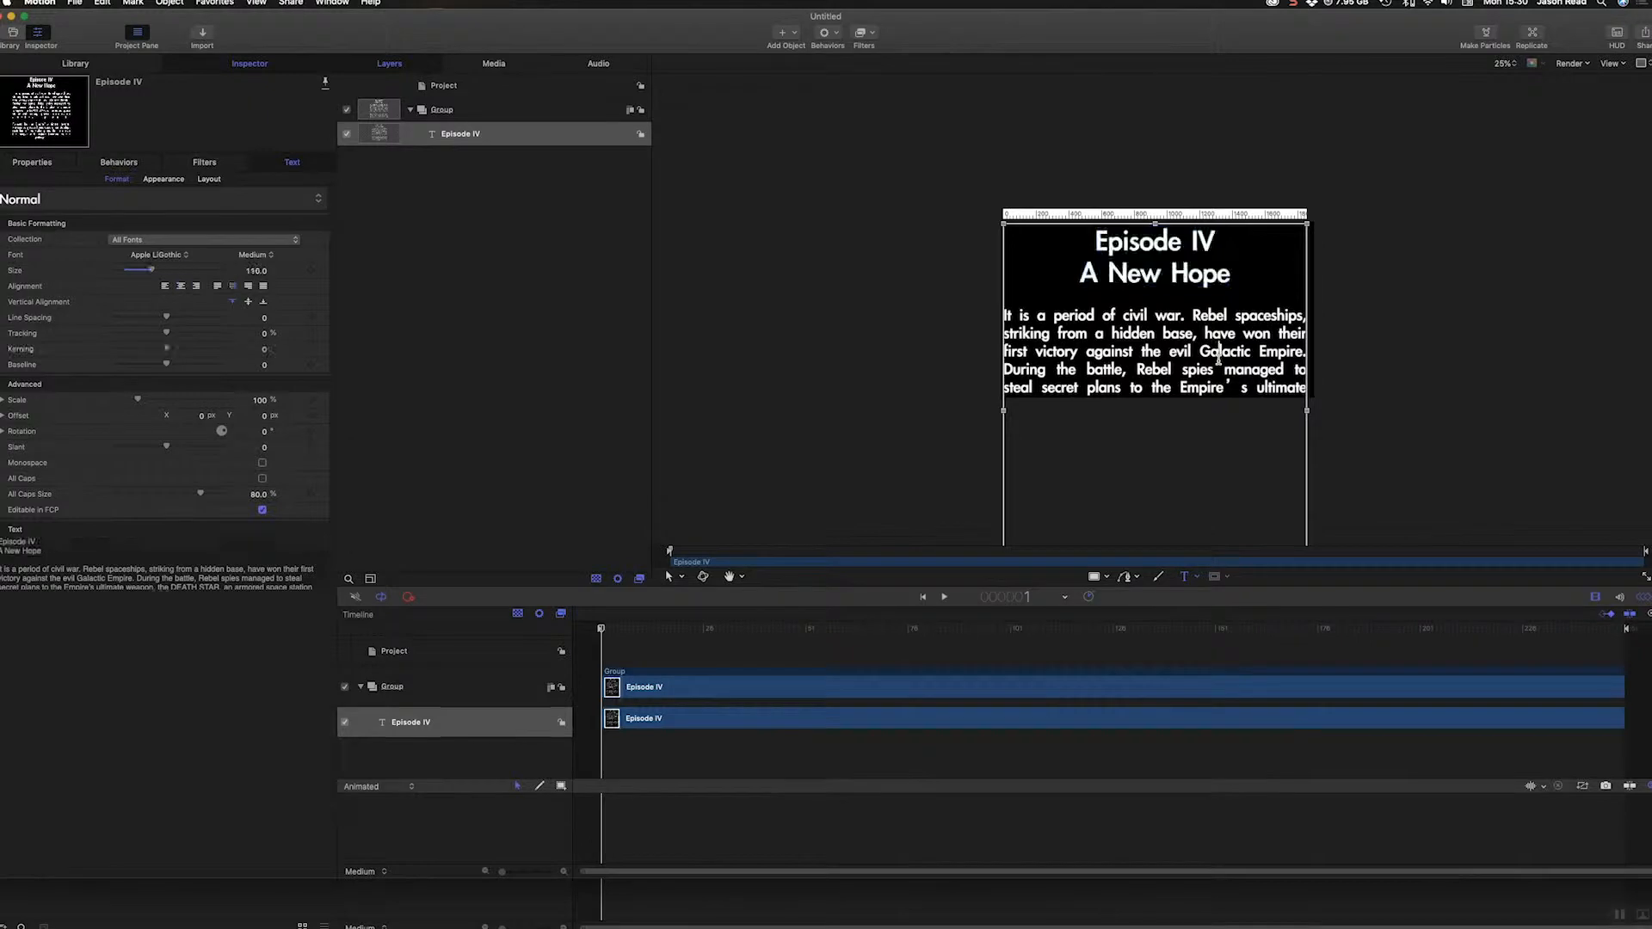
pyautogui.press('super+a')
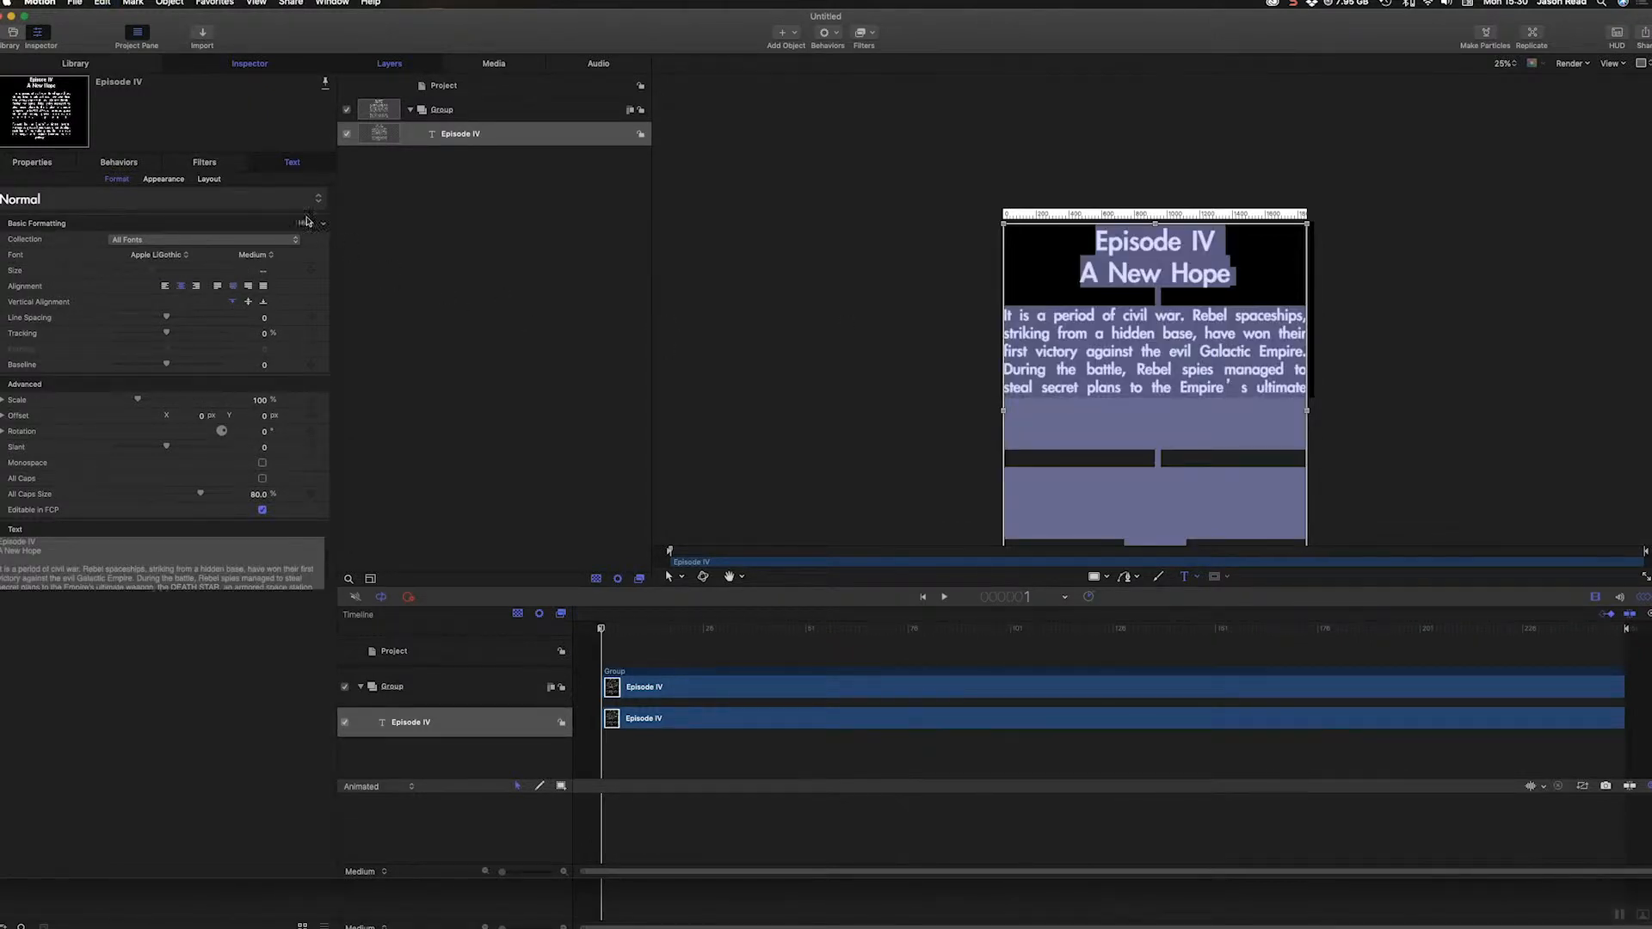
pyautogui.click(160, 179)
pyautogui.click(254, 388)
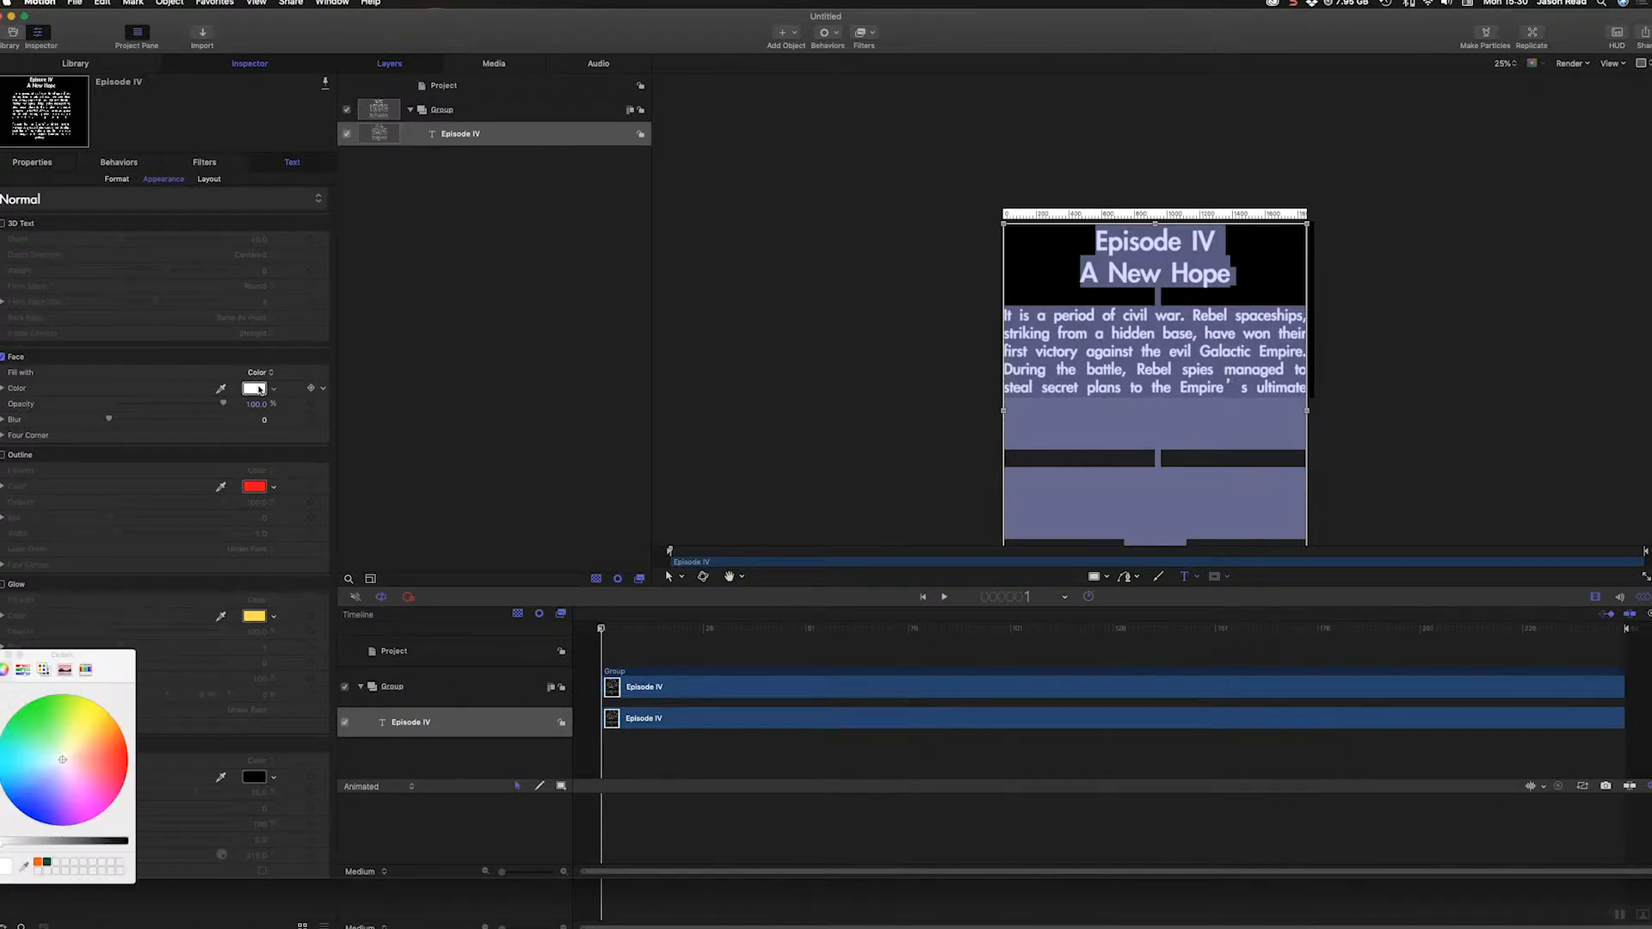
pyautogui.click(80, 711)
pyautogui.moveTo(99, 704); pyautogui.dragTo(109, 695)
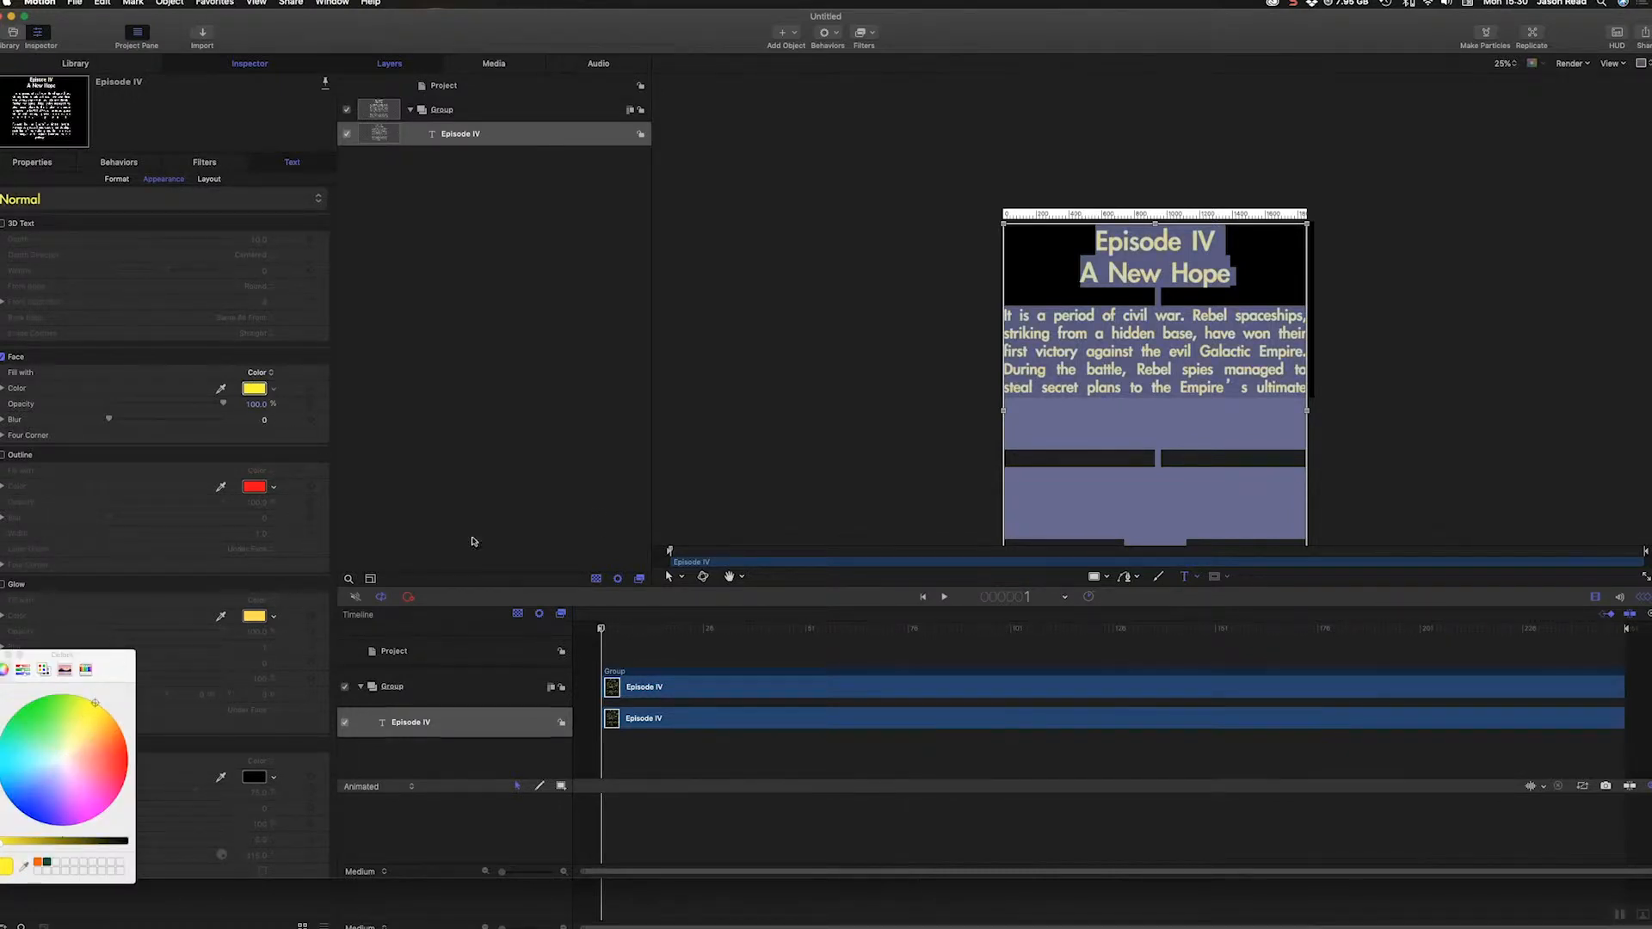
# - Move the text block straight up in the canvas until its closing line "galaxy...." sits inside the frame
pyautogui.click(957, 631)
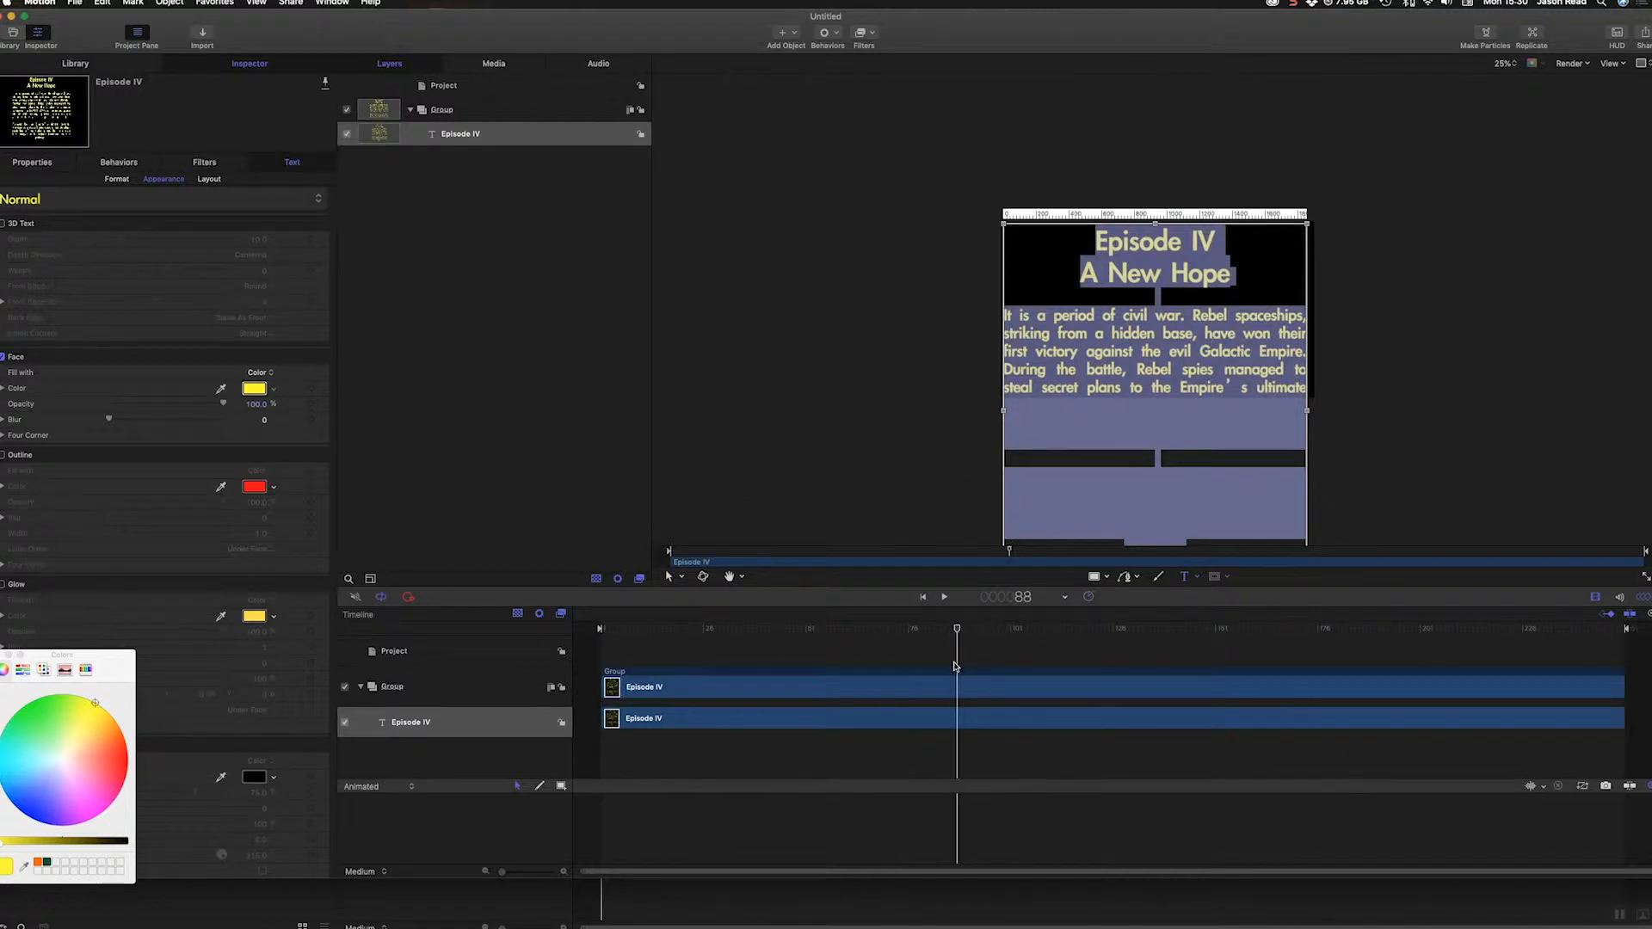
pyautogui.click(965, 744)
pyautogui.click(955, 720)
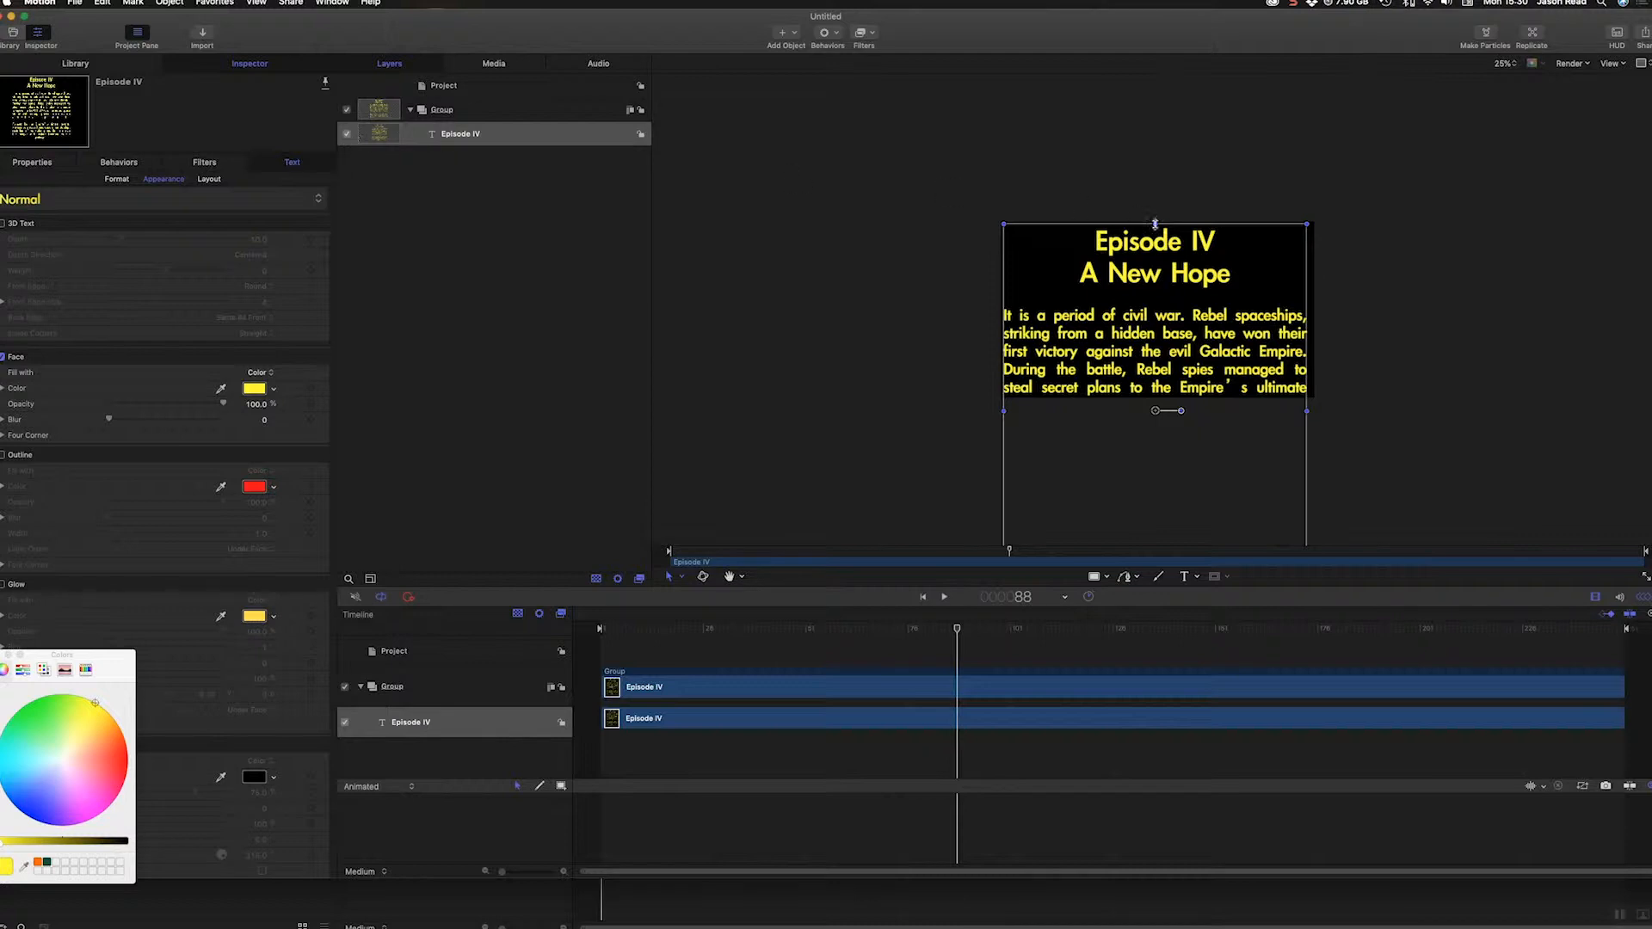
pyautogui.moveTo(1149, 409); pyautogui.dragTo(1163, 144)
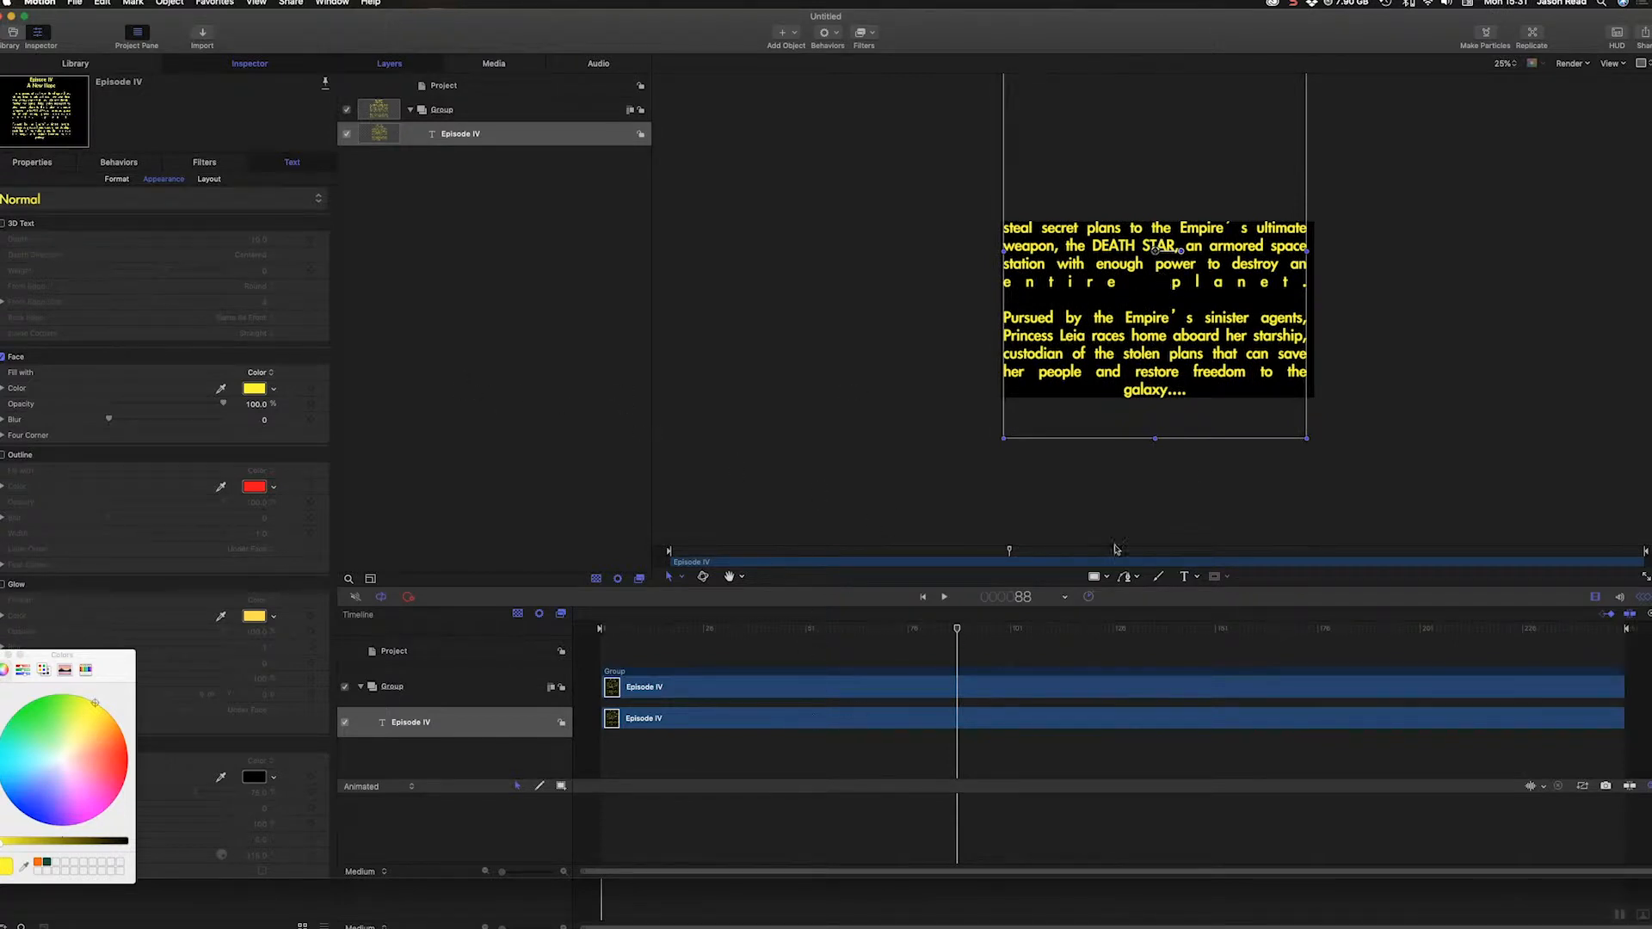
pyautogui.click(1185, 577)
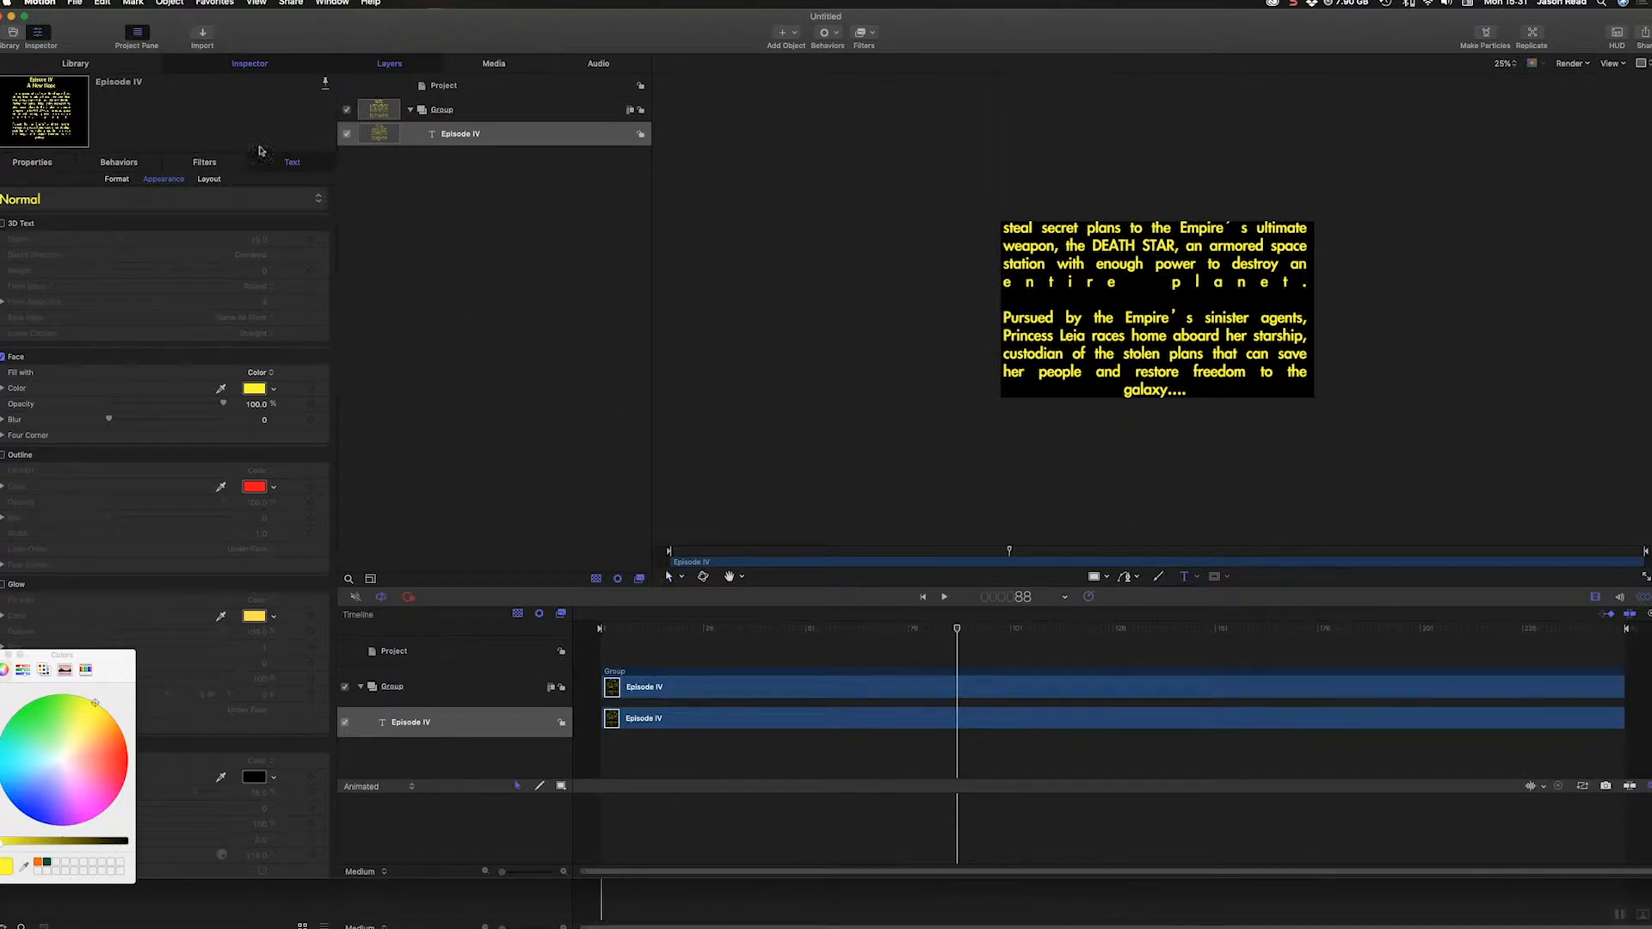
pyautogui.click(118, 180)
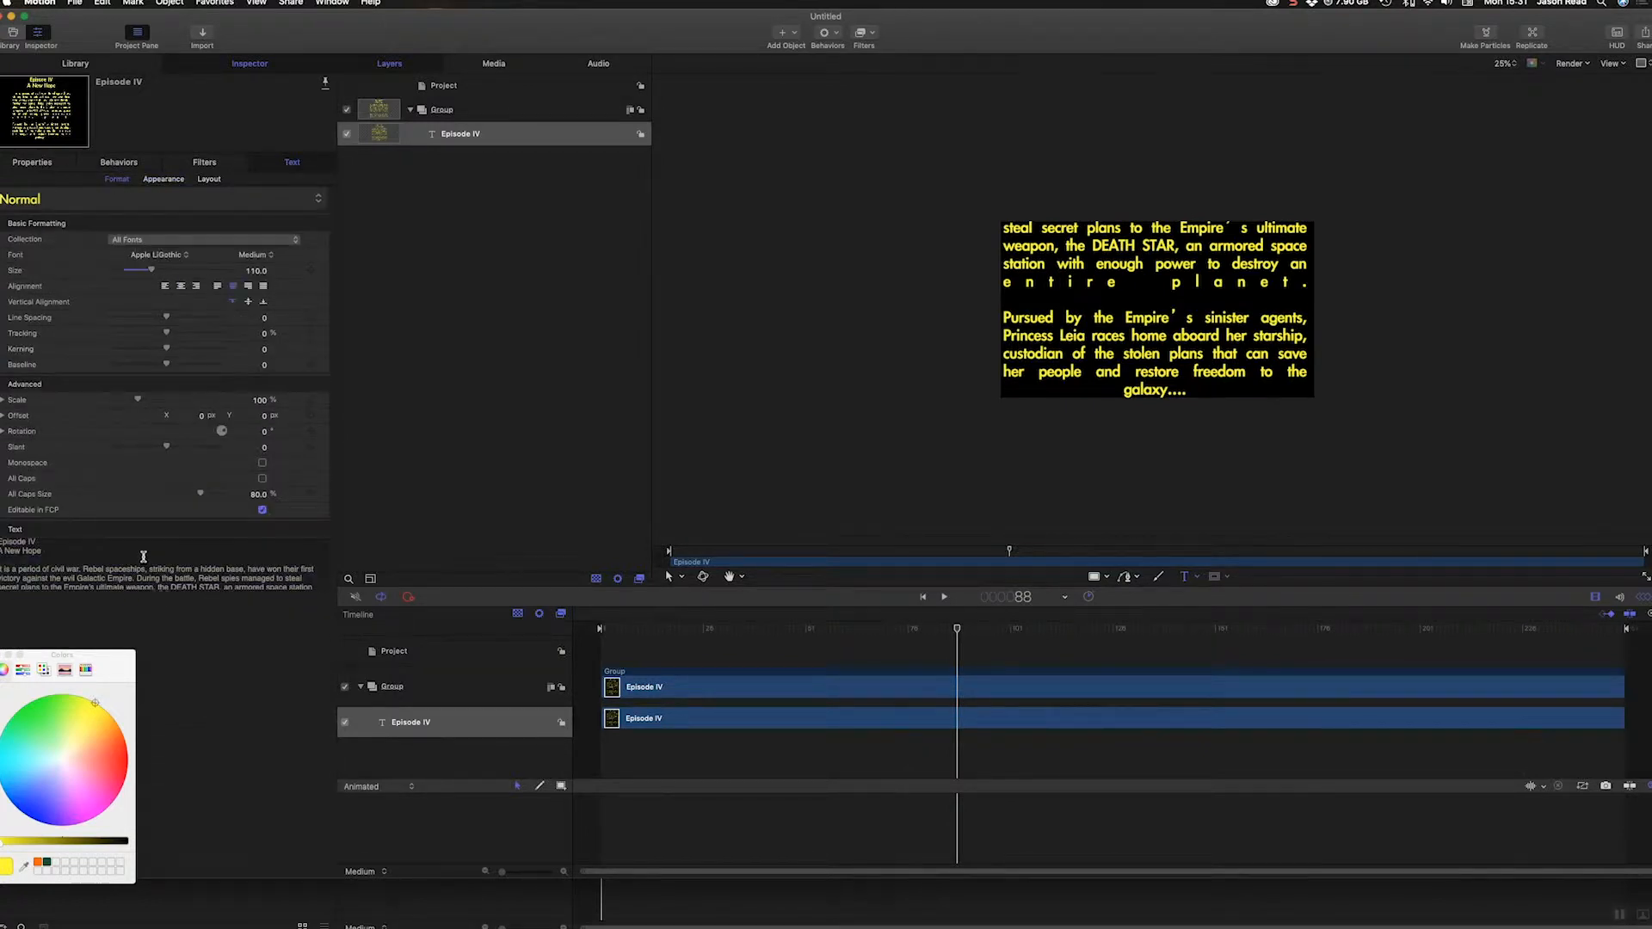
pyautogui.press('super+a')
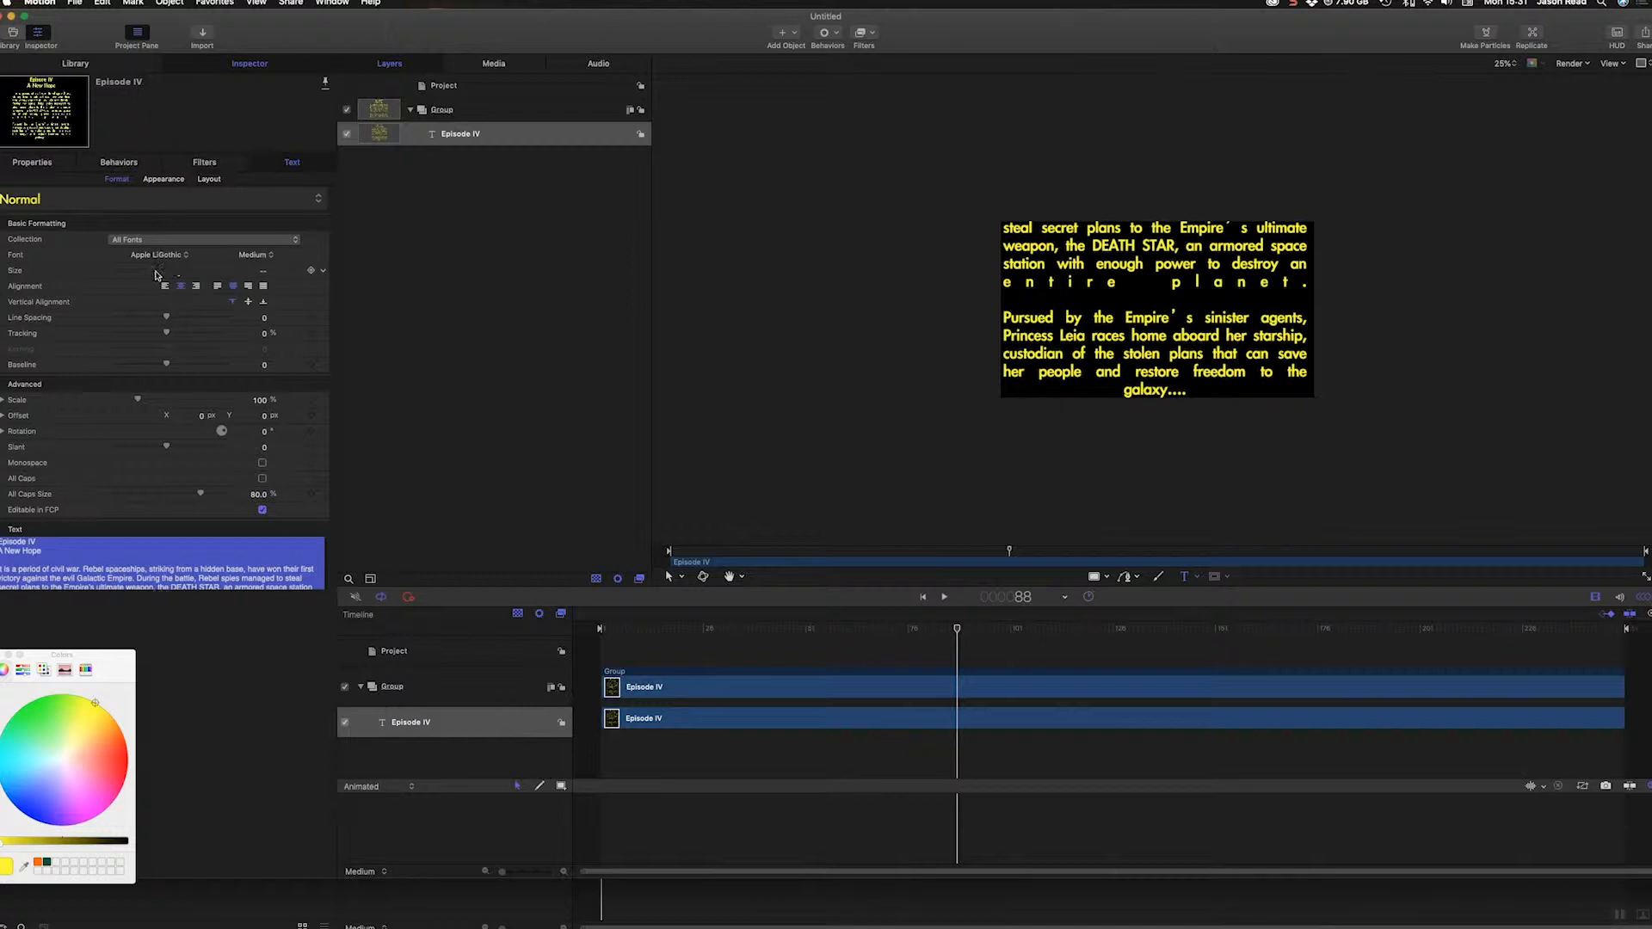
pyautogui.click(150, 270)
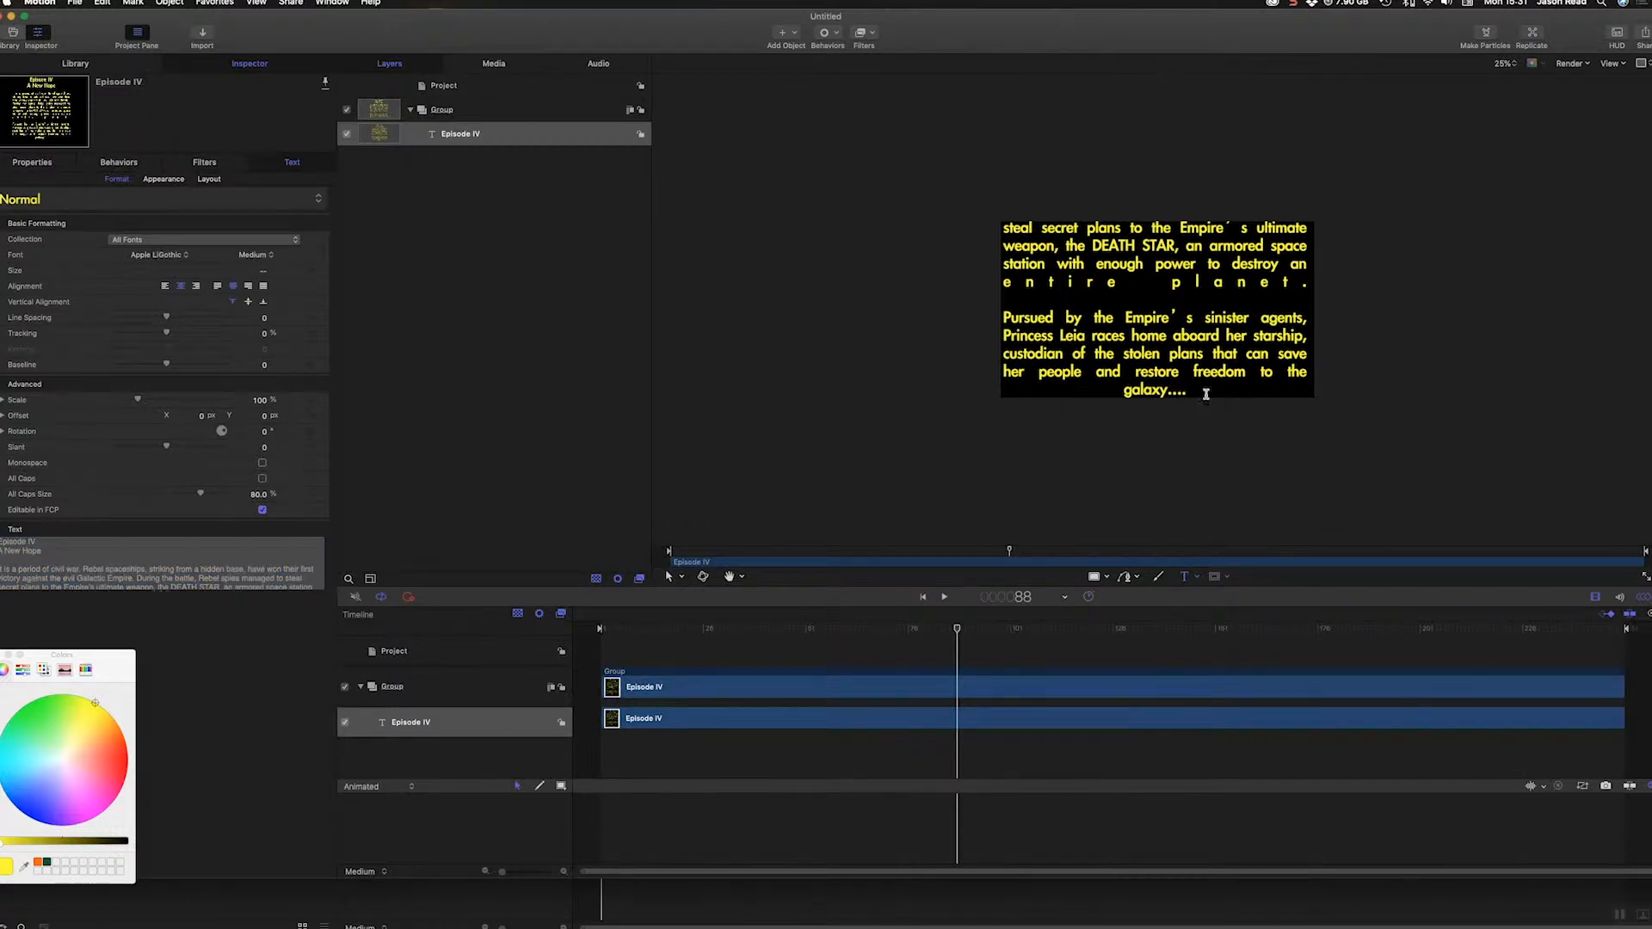
pyautogui.click(1183, 578)
pyautogui.moveTo(1200, 392); pyautogui.dragTo(1111, 347)
pyautogui.press('Escape')
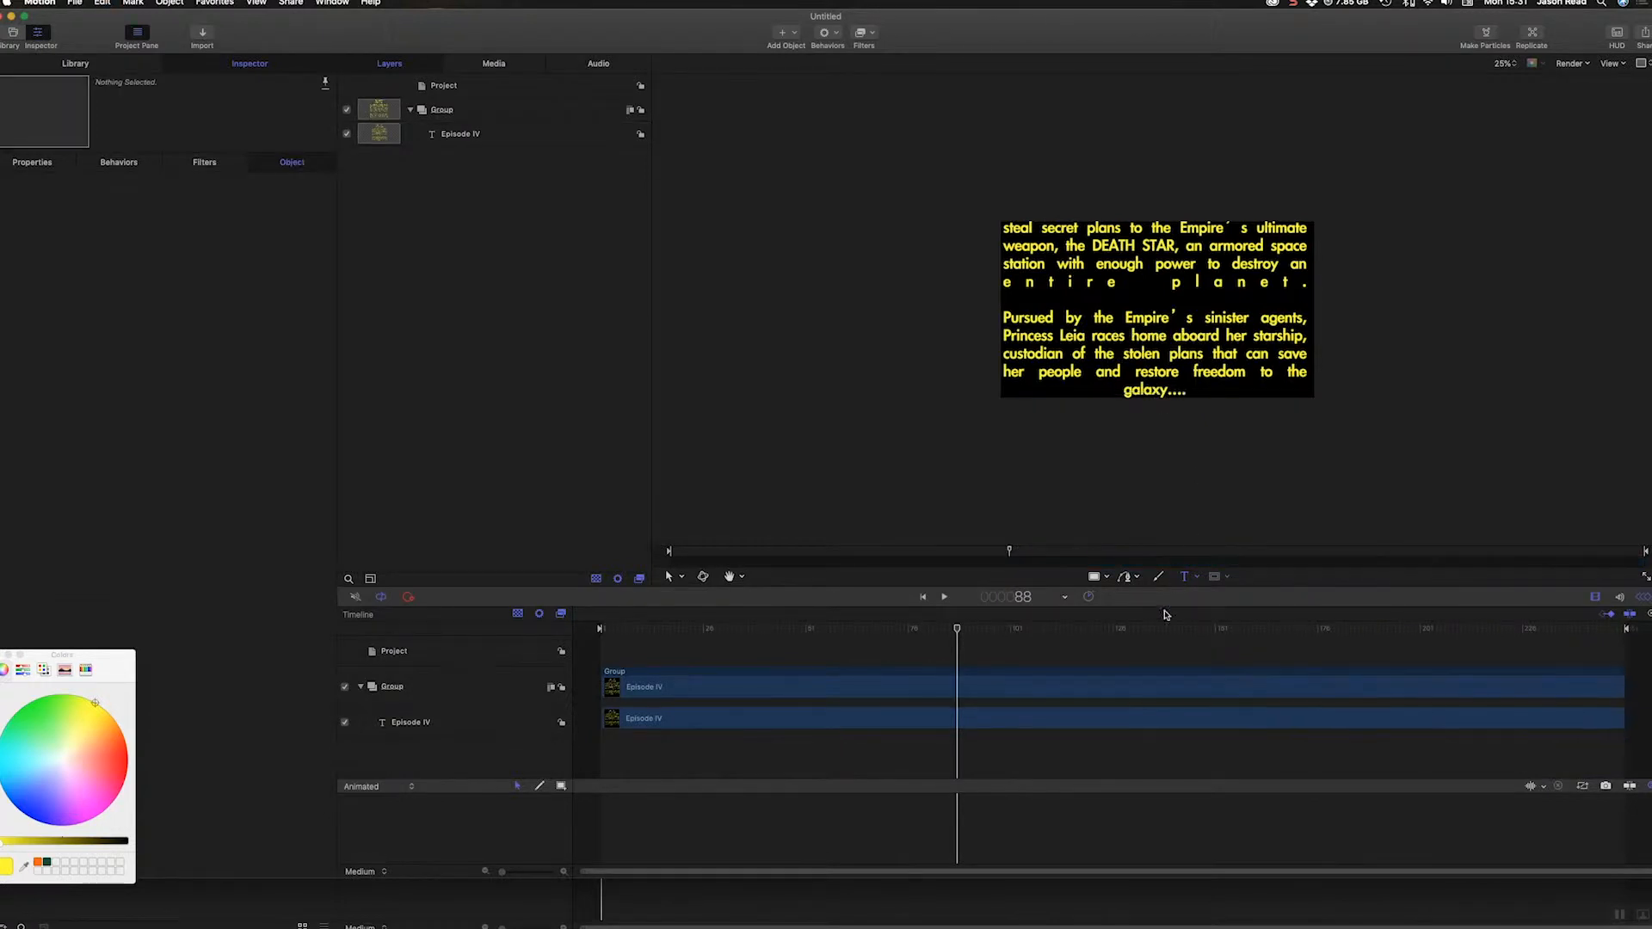
# - Increase the size of the body paragraphs below the title to about 116 and finish editing the text
pyautogui.click(1180, 392)
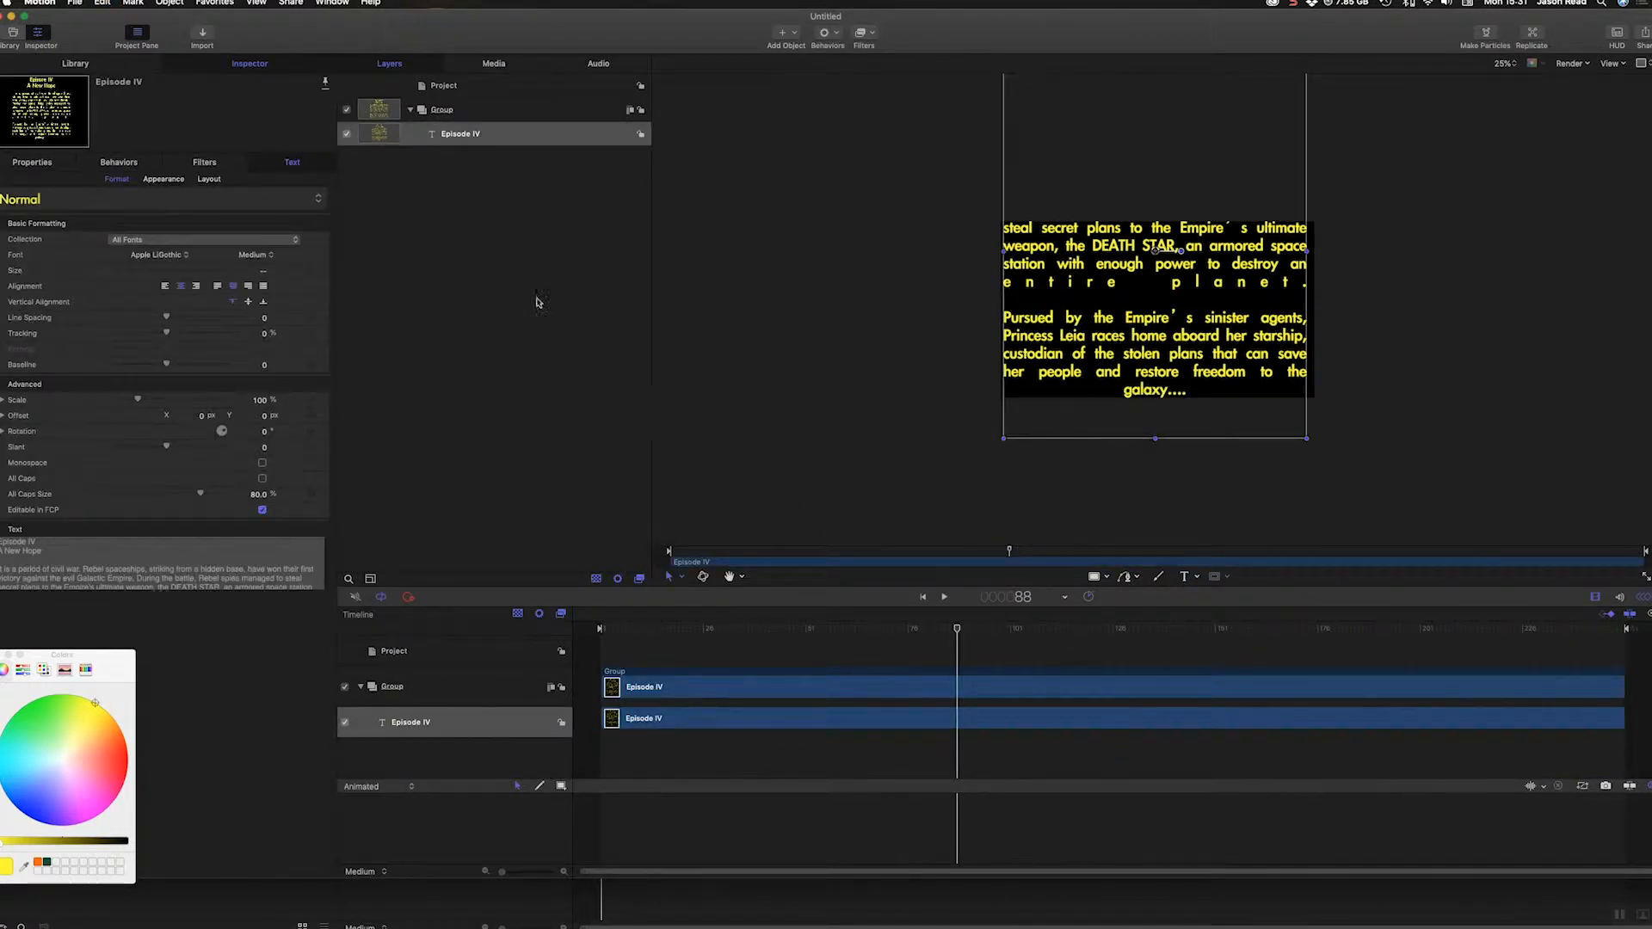
pyautogui.click(1184, 577)
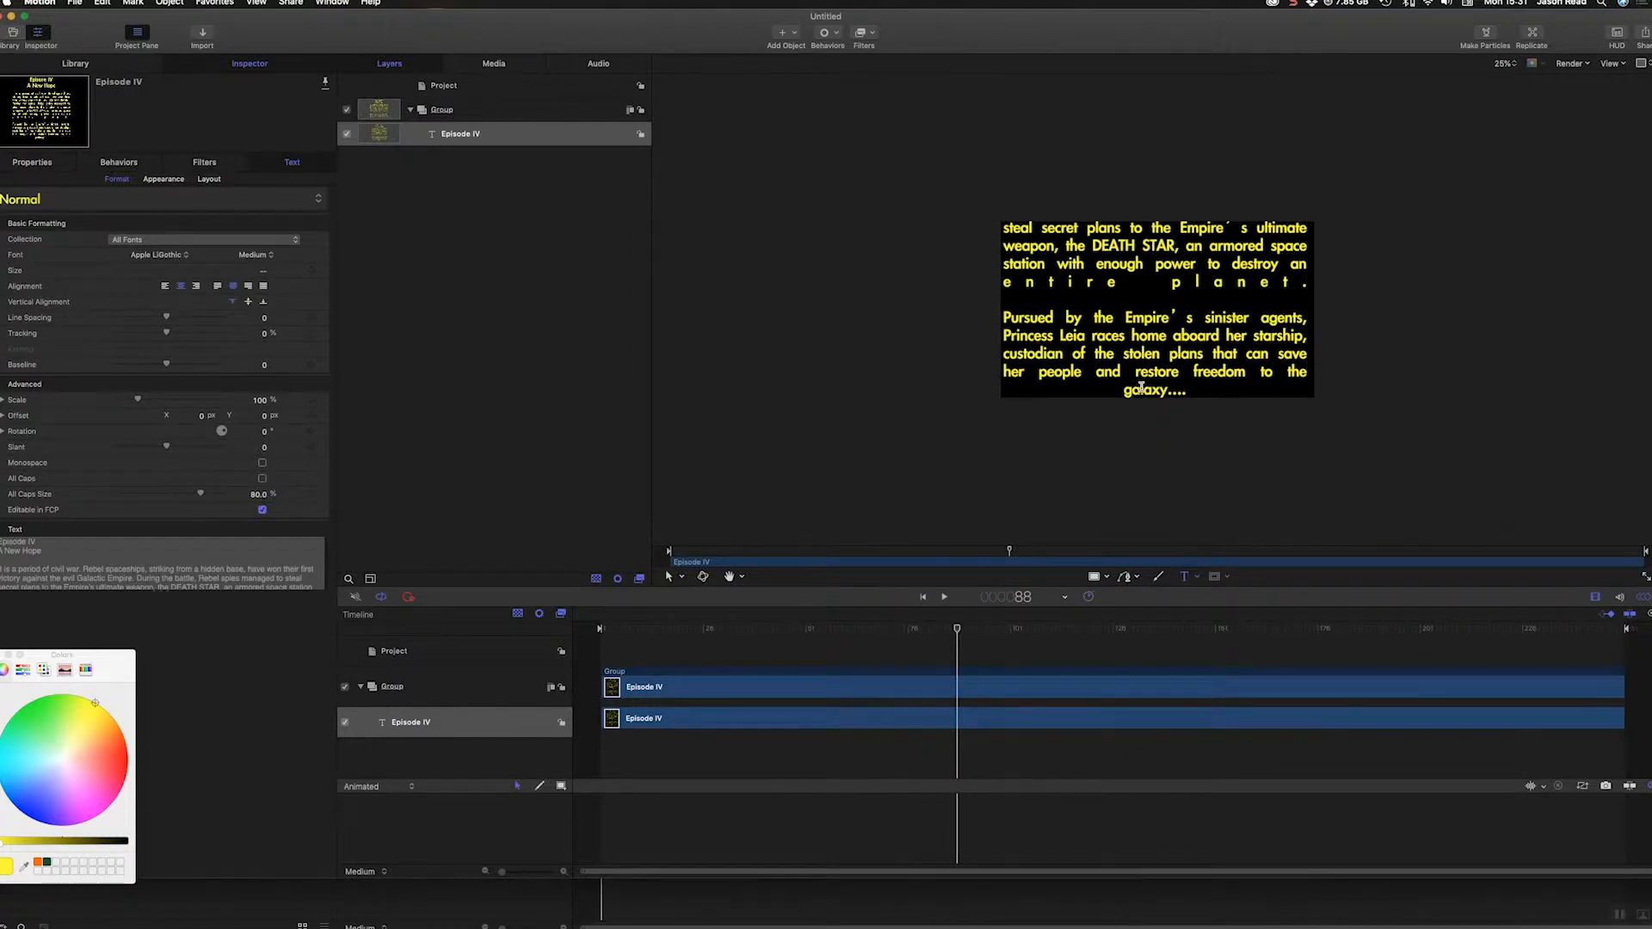
pyautogui.click(1141, 389)
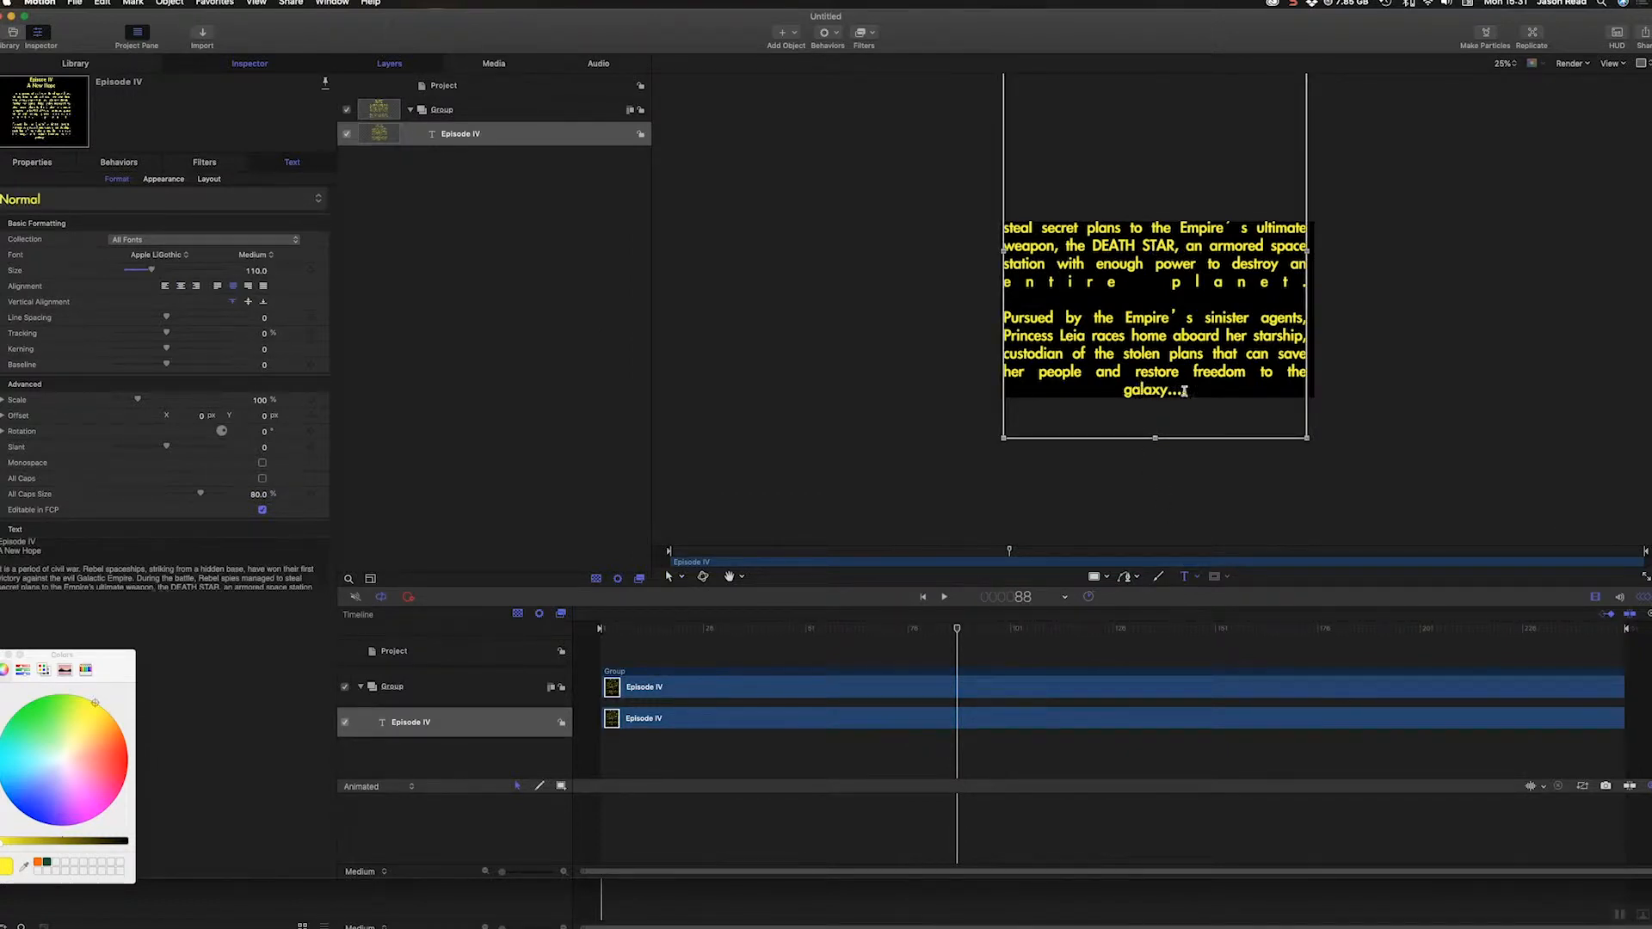
pyautogui.moveTo(1186, 391); pyautogui.dragTo(973, 126)
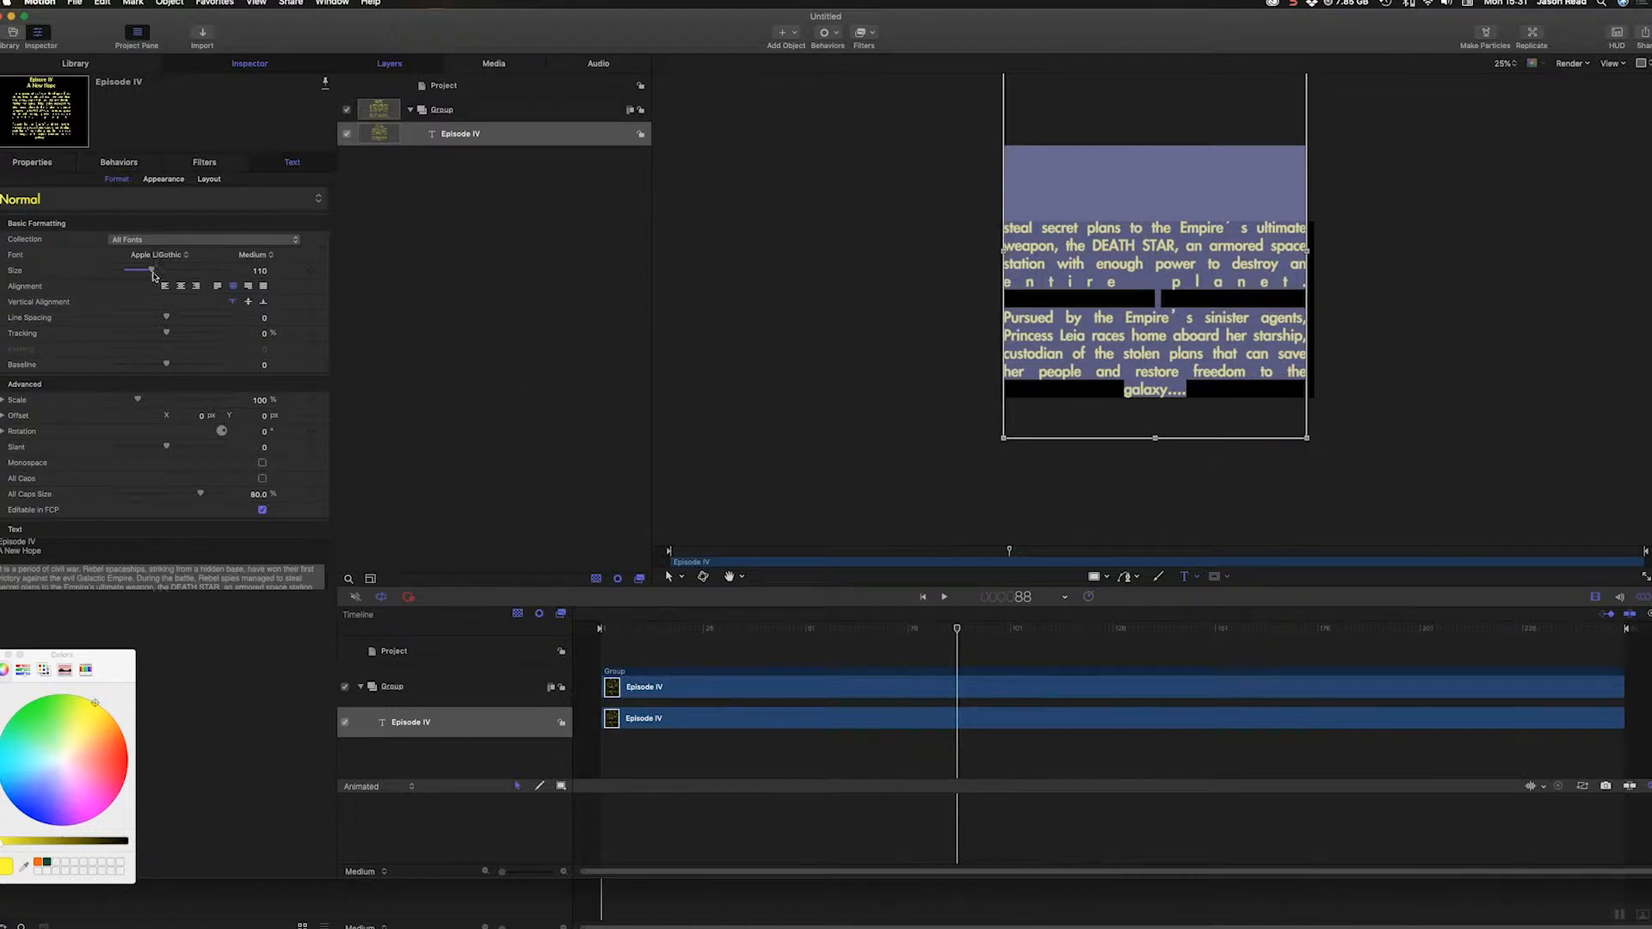
pyautogui.moveTo(151, 274); pyautogui.dragTo(154, 273)
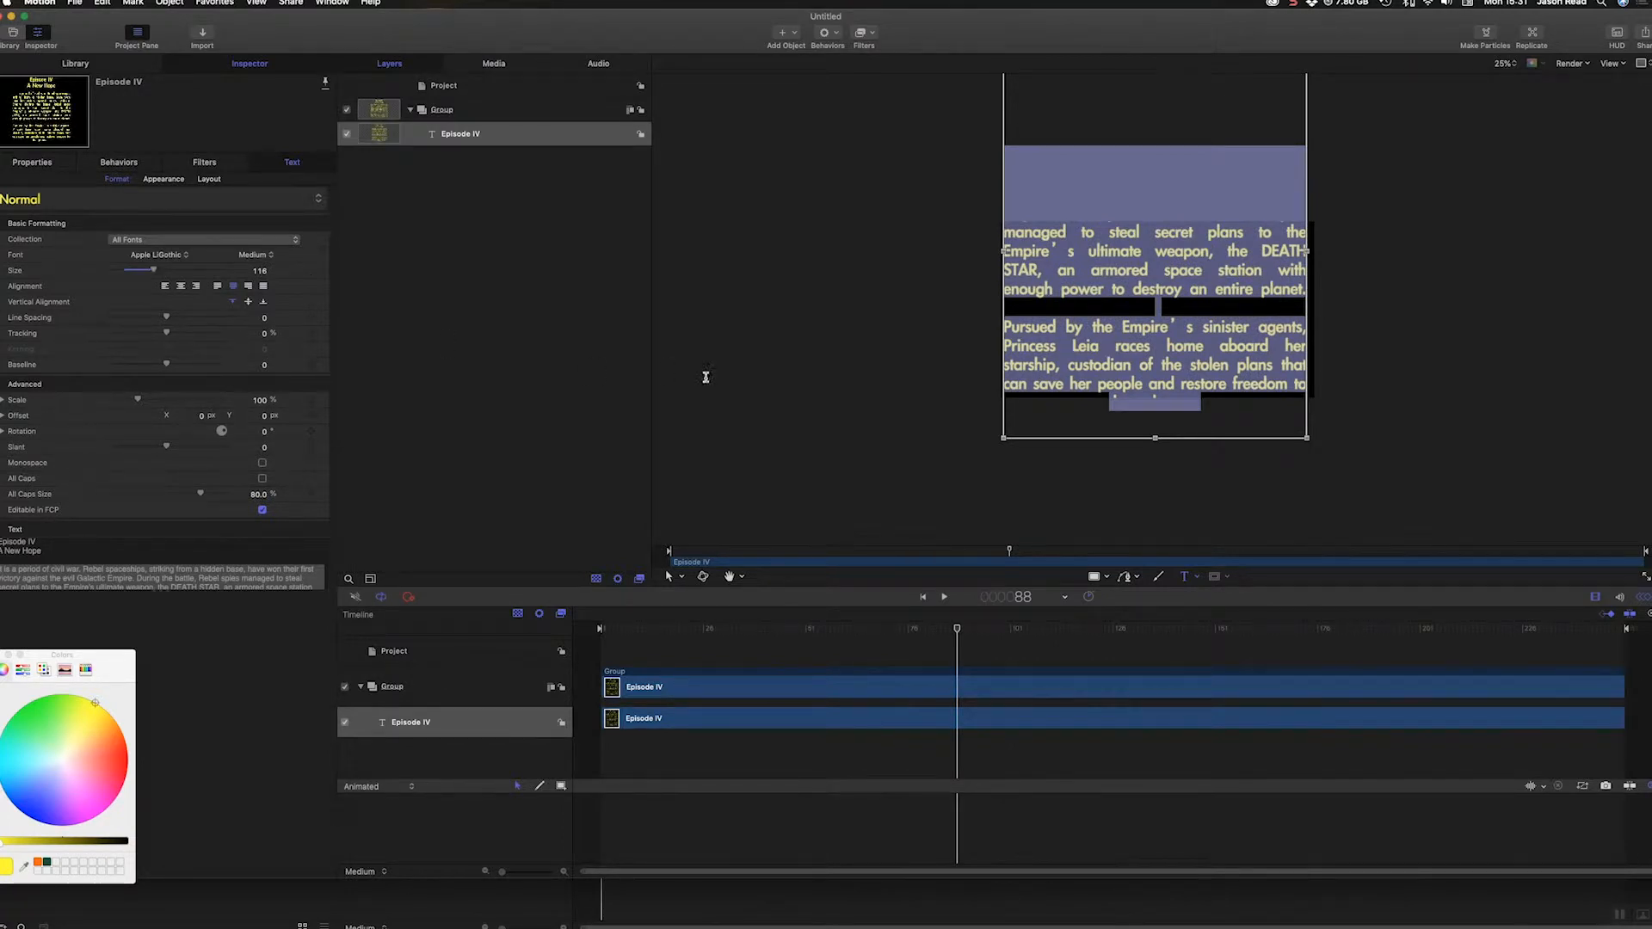
pyautogui.click(1030, 320)
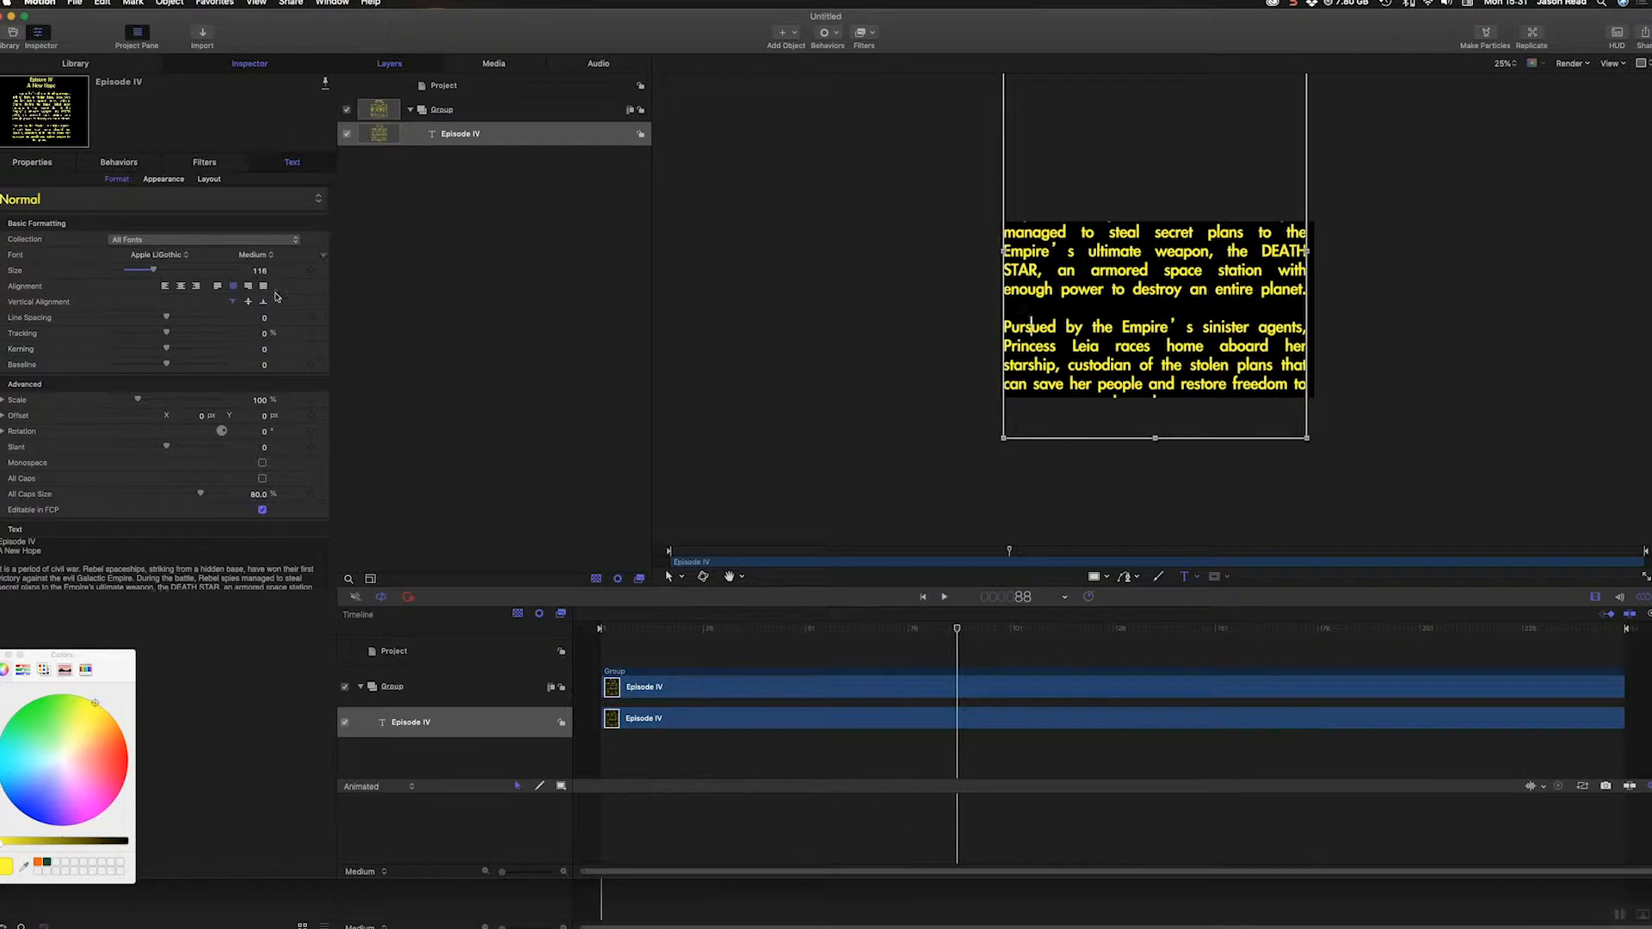
pyautogui.click(669, 578)
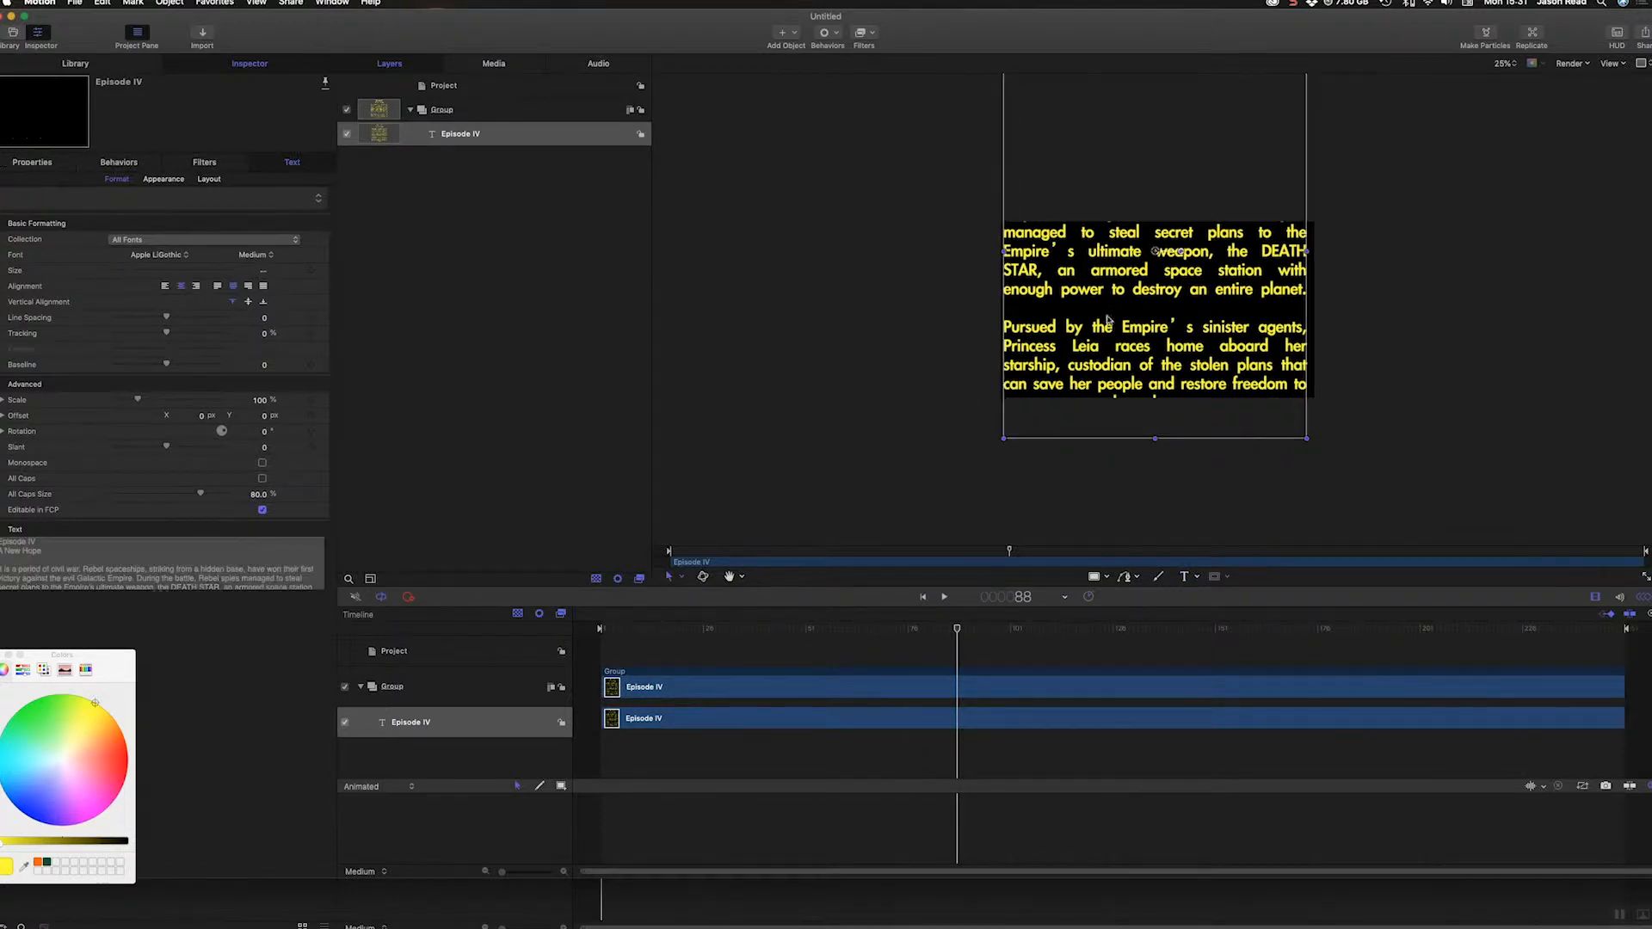
# - Move the text block down in the canvas until "A New Hope" meets the frame's upper edge, and return to the first frame
pyautogui.moveTo(1144, 298); pyautogui.dragTo(1144, 392)
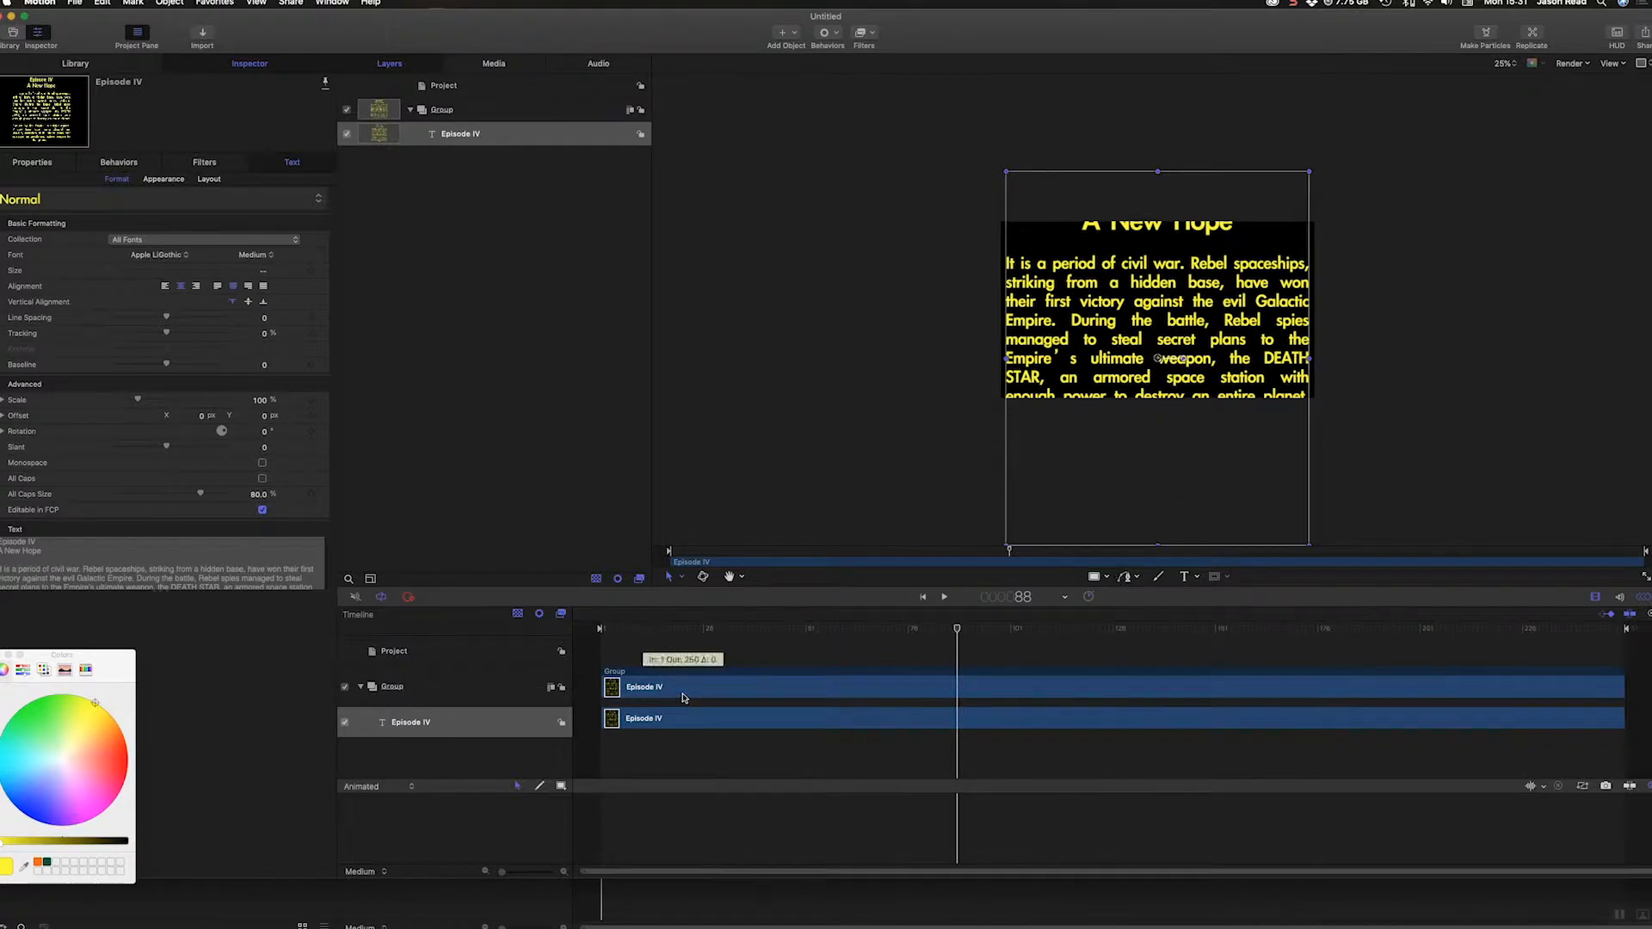
pyautogui.press('Home')
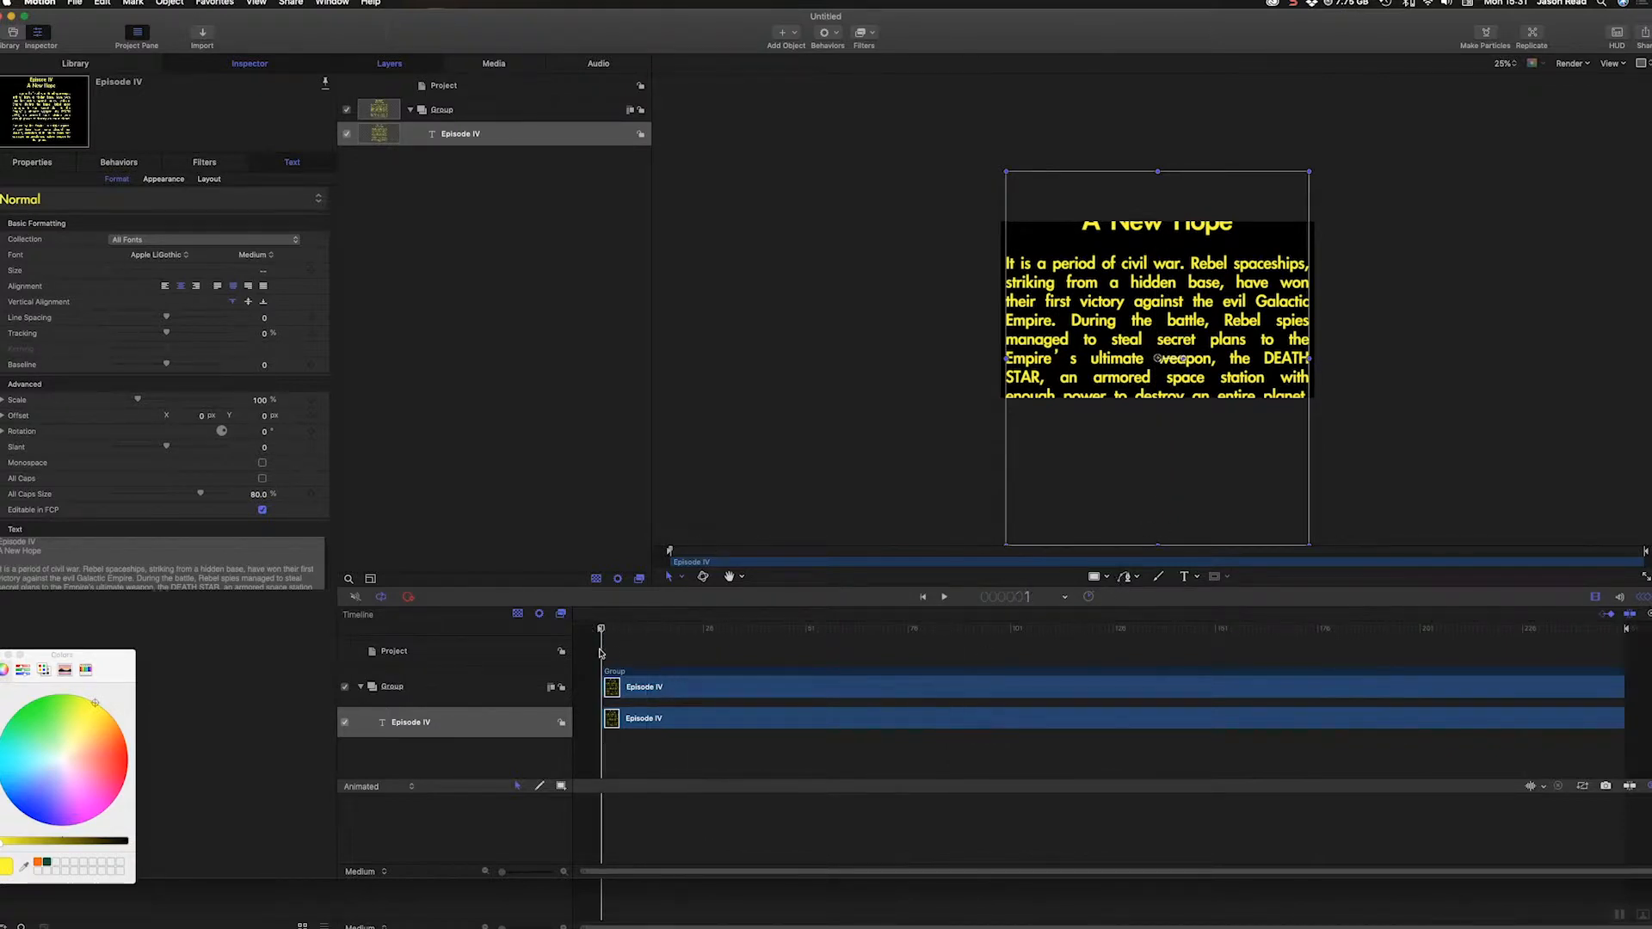
# - Change the type of the group containing the crawl text to 3D and add a new camera to the project
pyautogui.click(482, 687)
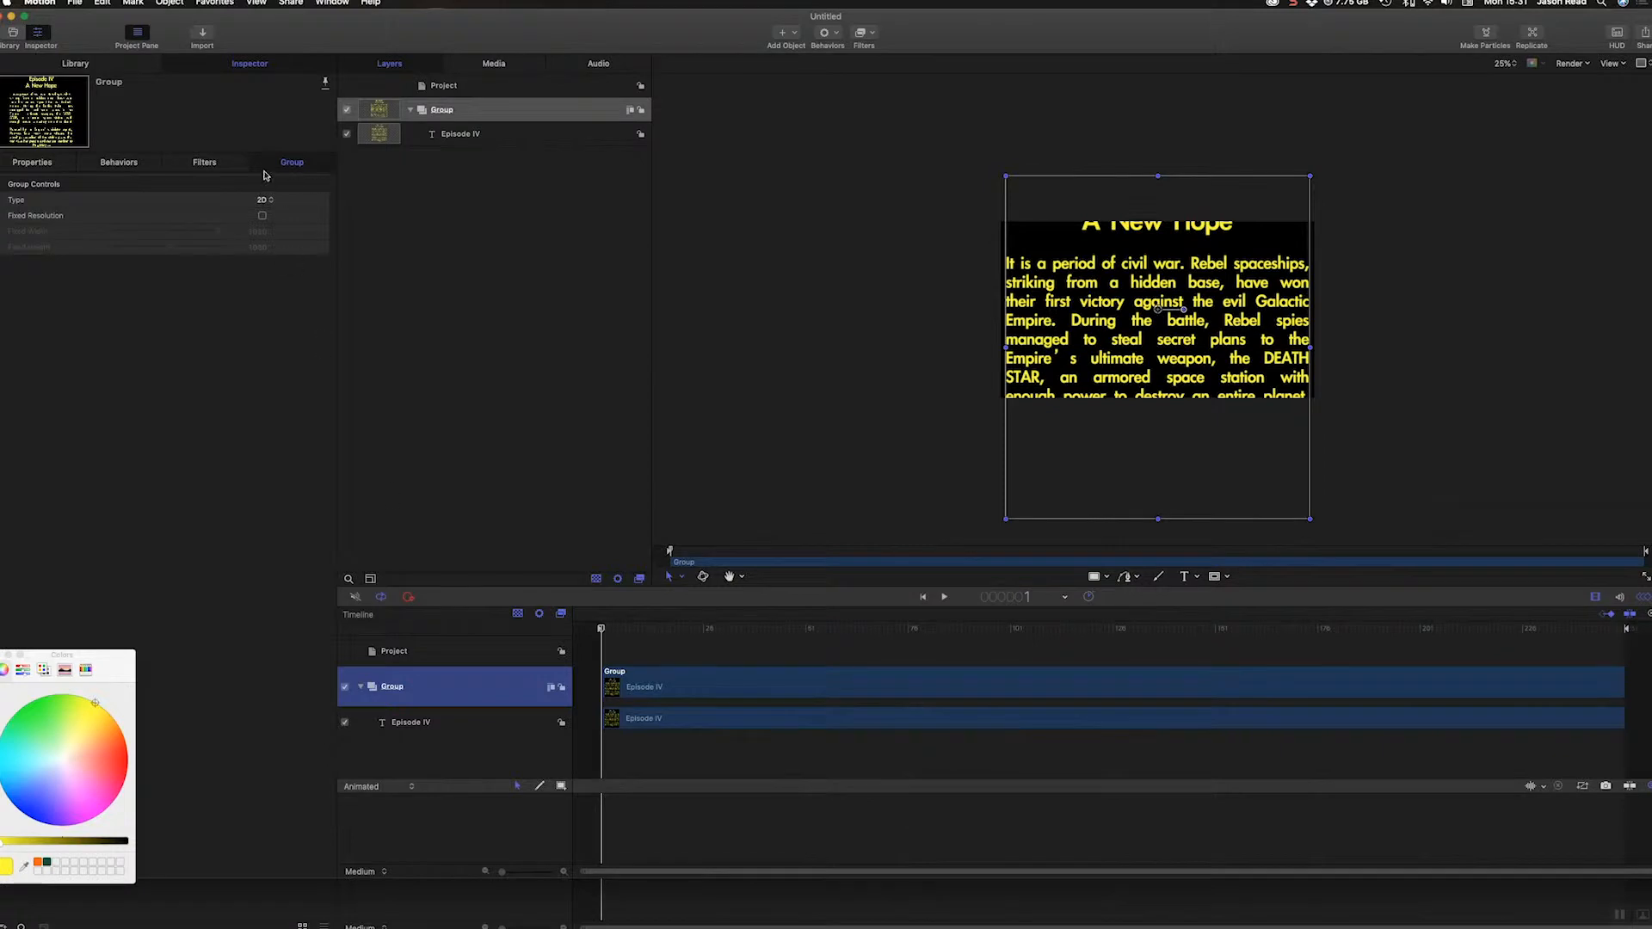
pyautogui.click(46, 165)
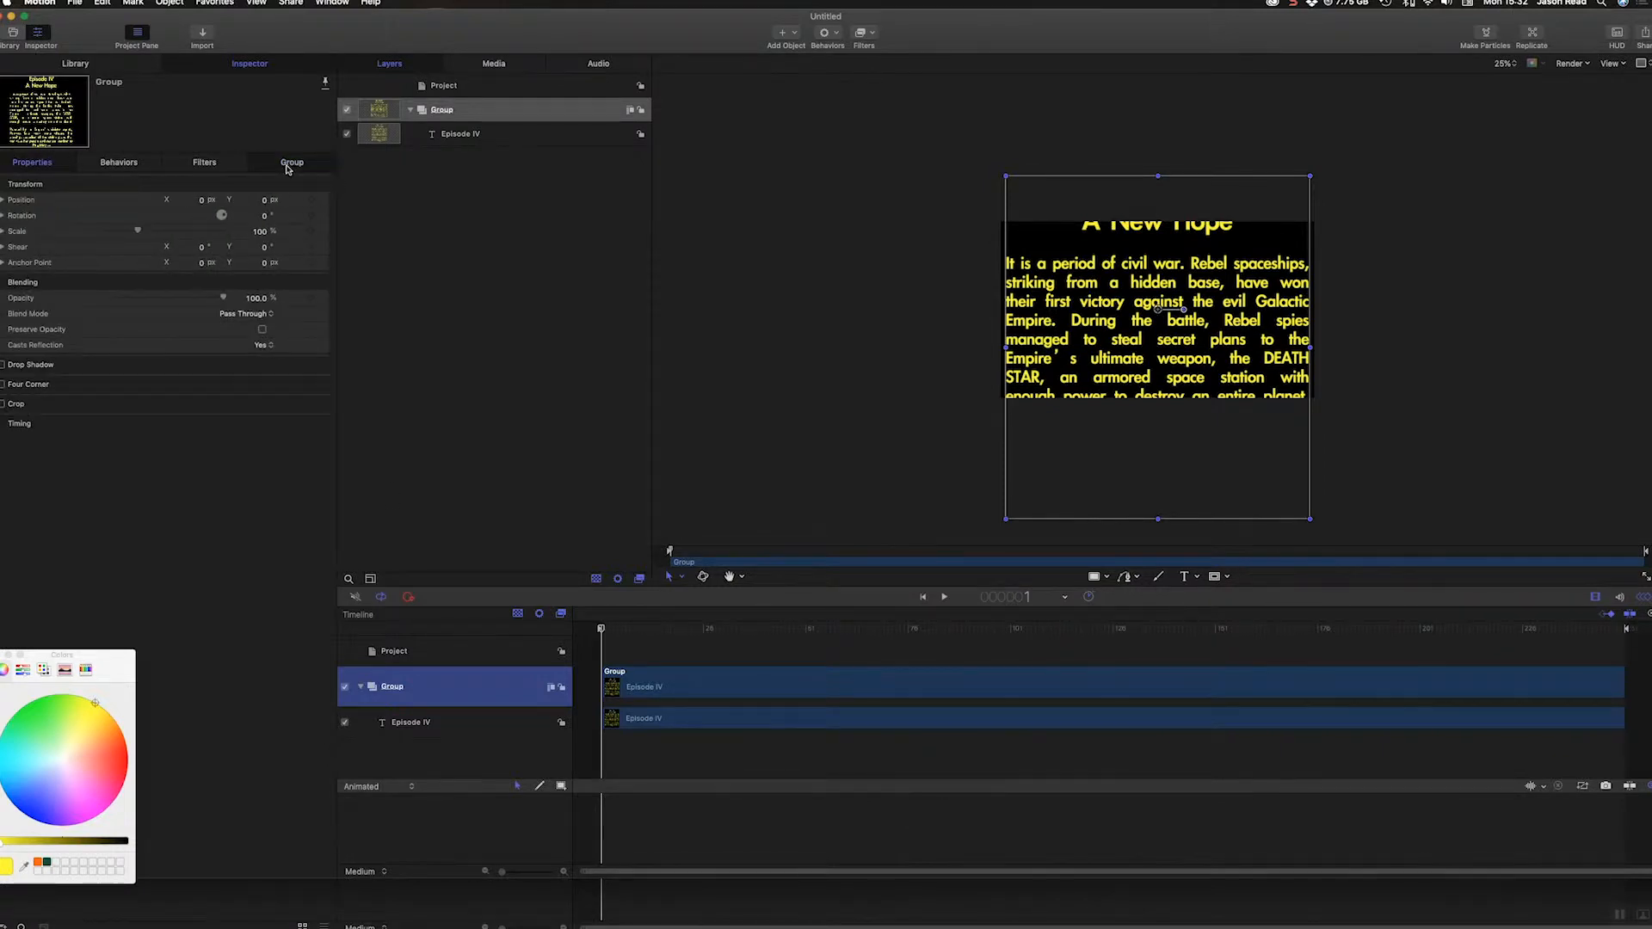
pyautogui.click(277, 164)
pyautogui.click(272, 209)
pyautogui.click(265, 218)
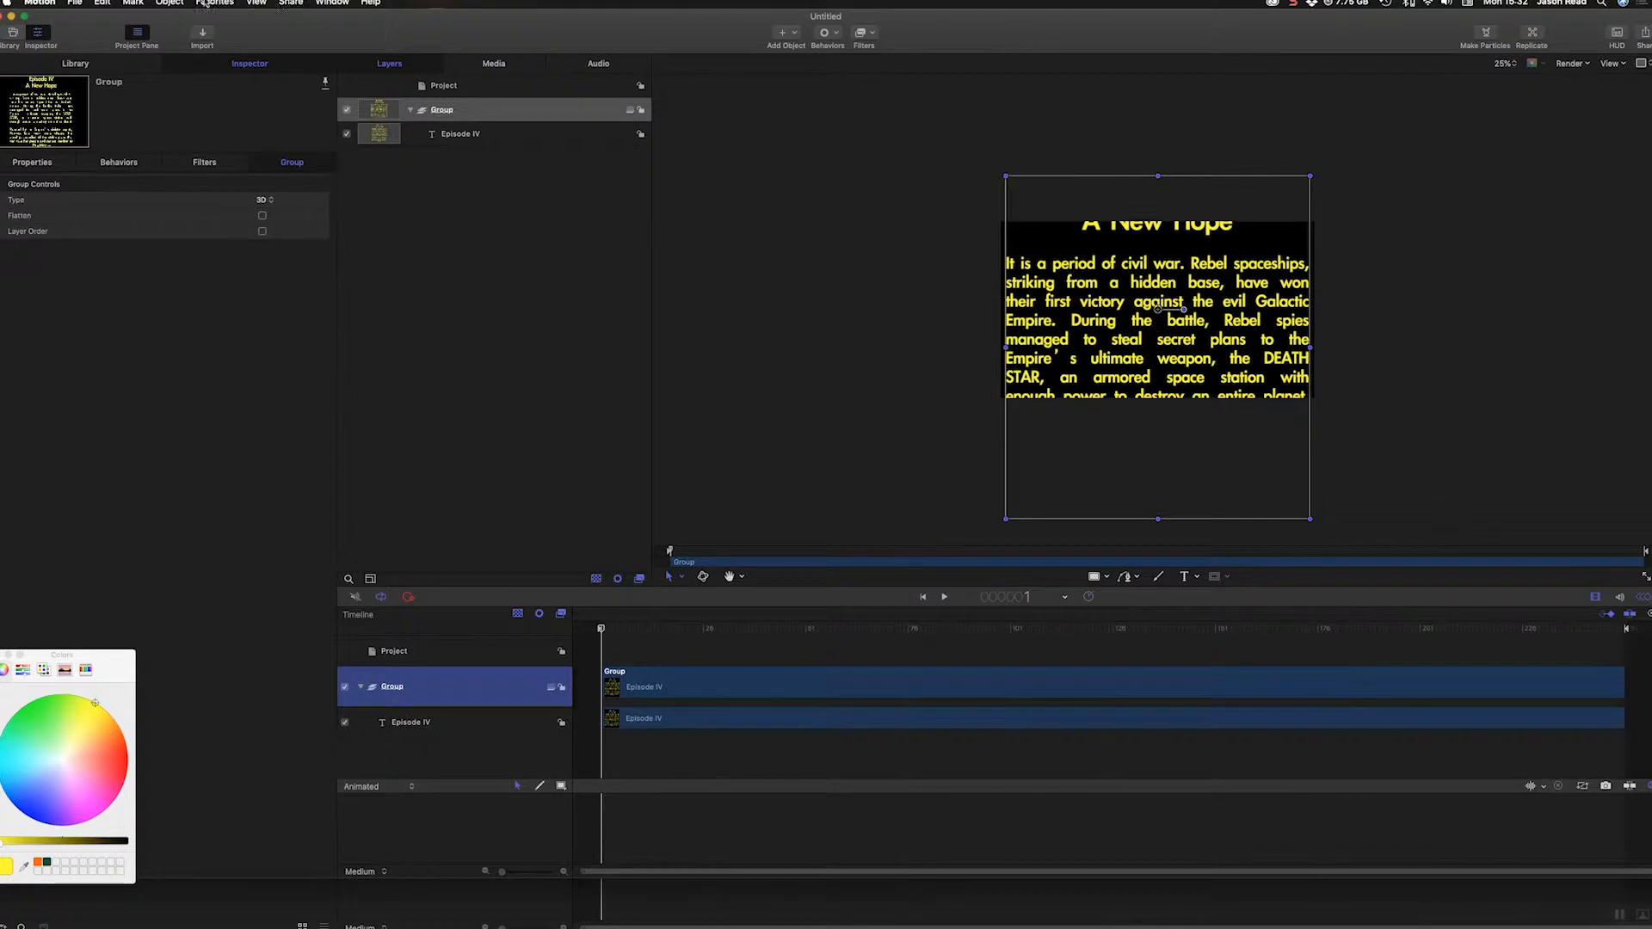
pyautogui.click(172, 4)
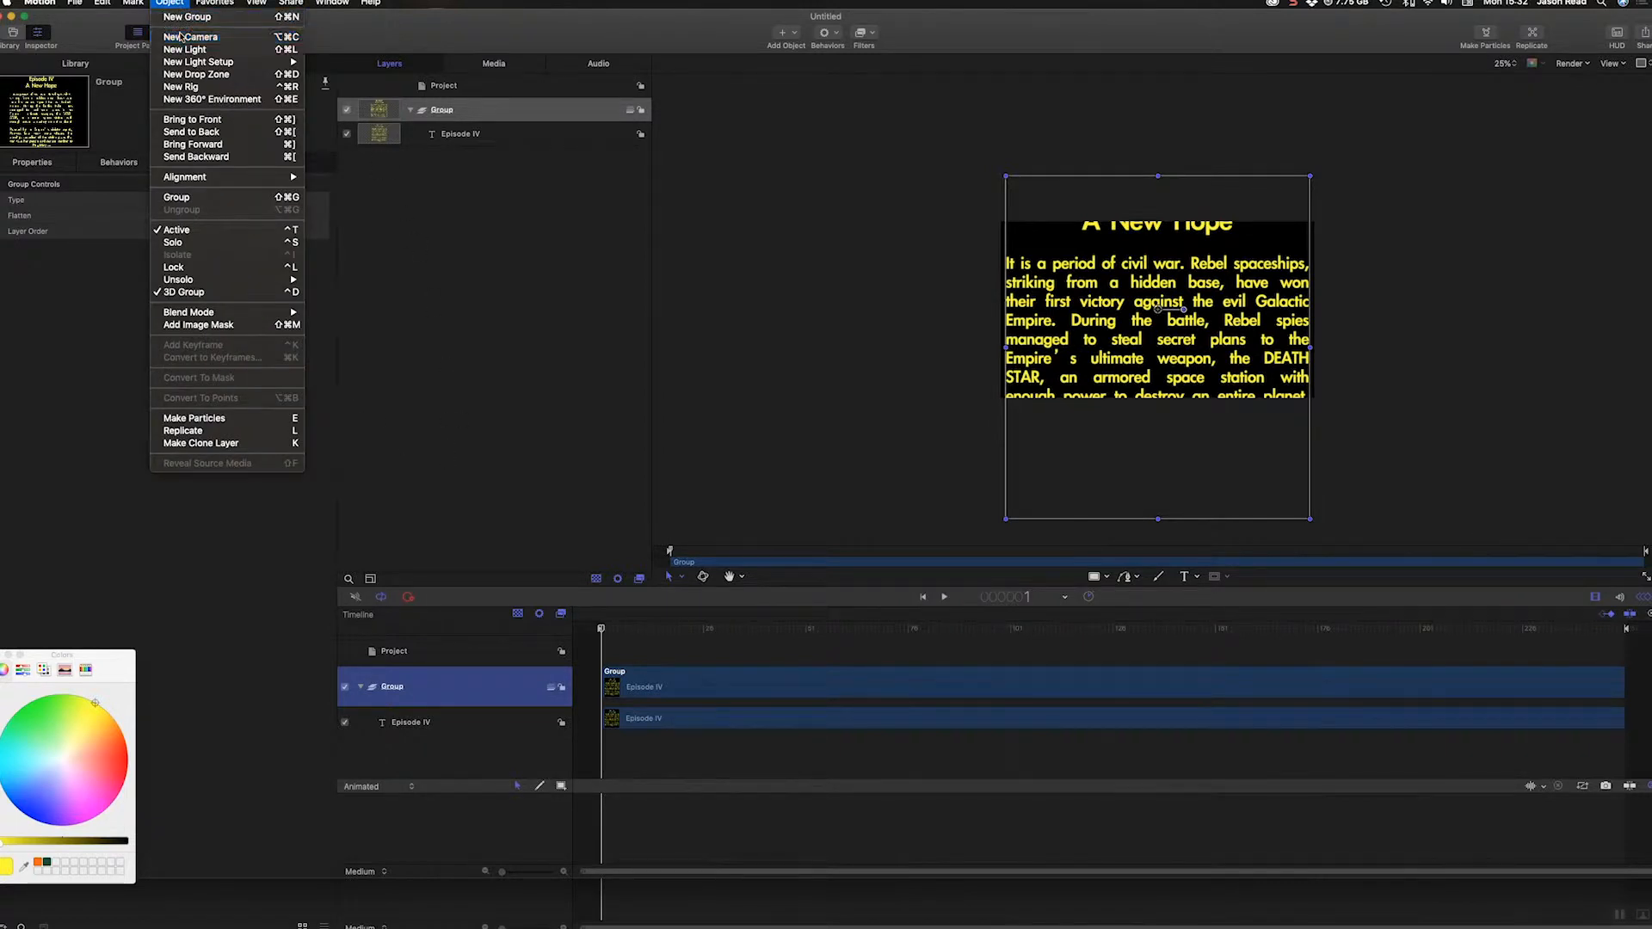
pyautogui.click(185, 37)
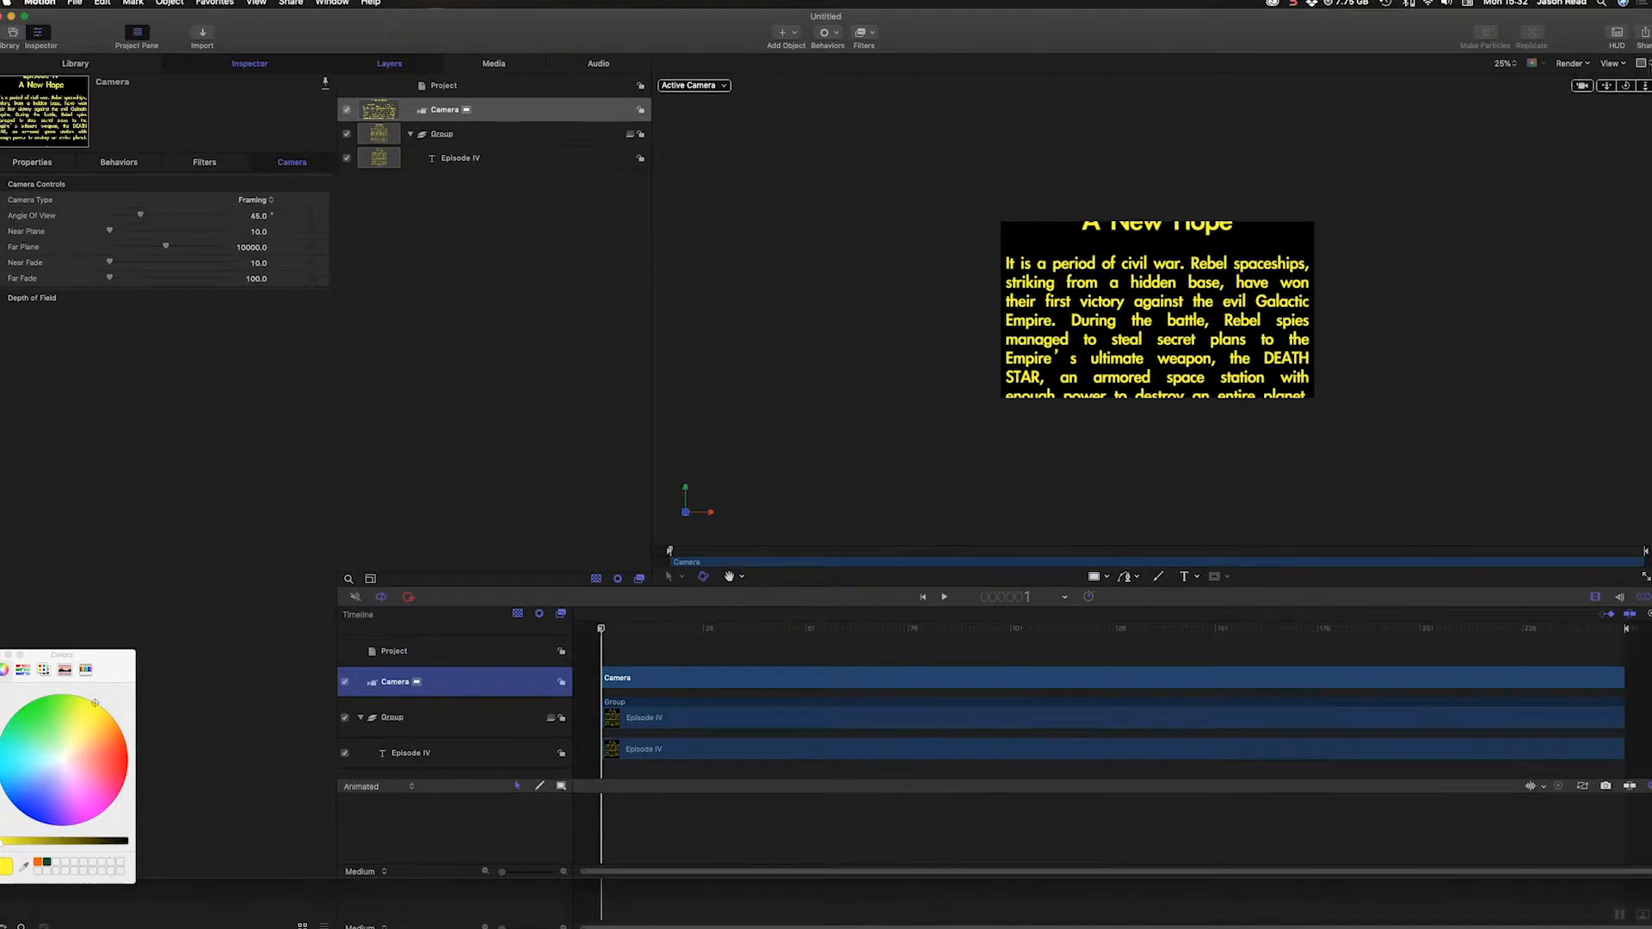
# - Split the canvas into two side-by-side views and show the first one from the Right at 25% zoom
pyautogui.click(1646, 65)
pyautogui.click(1639, 79)
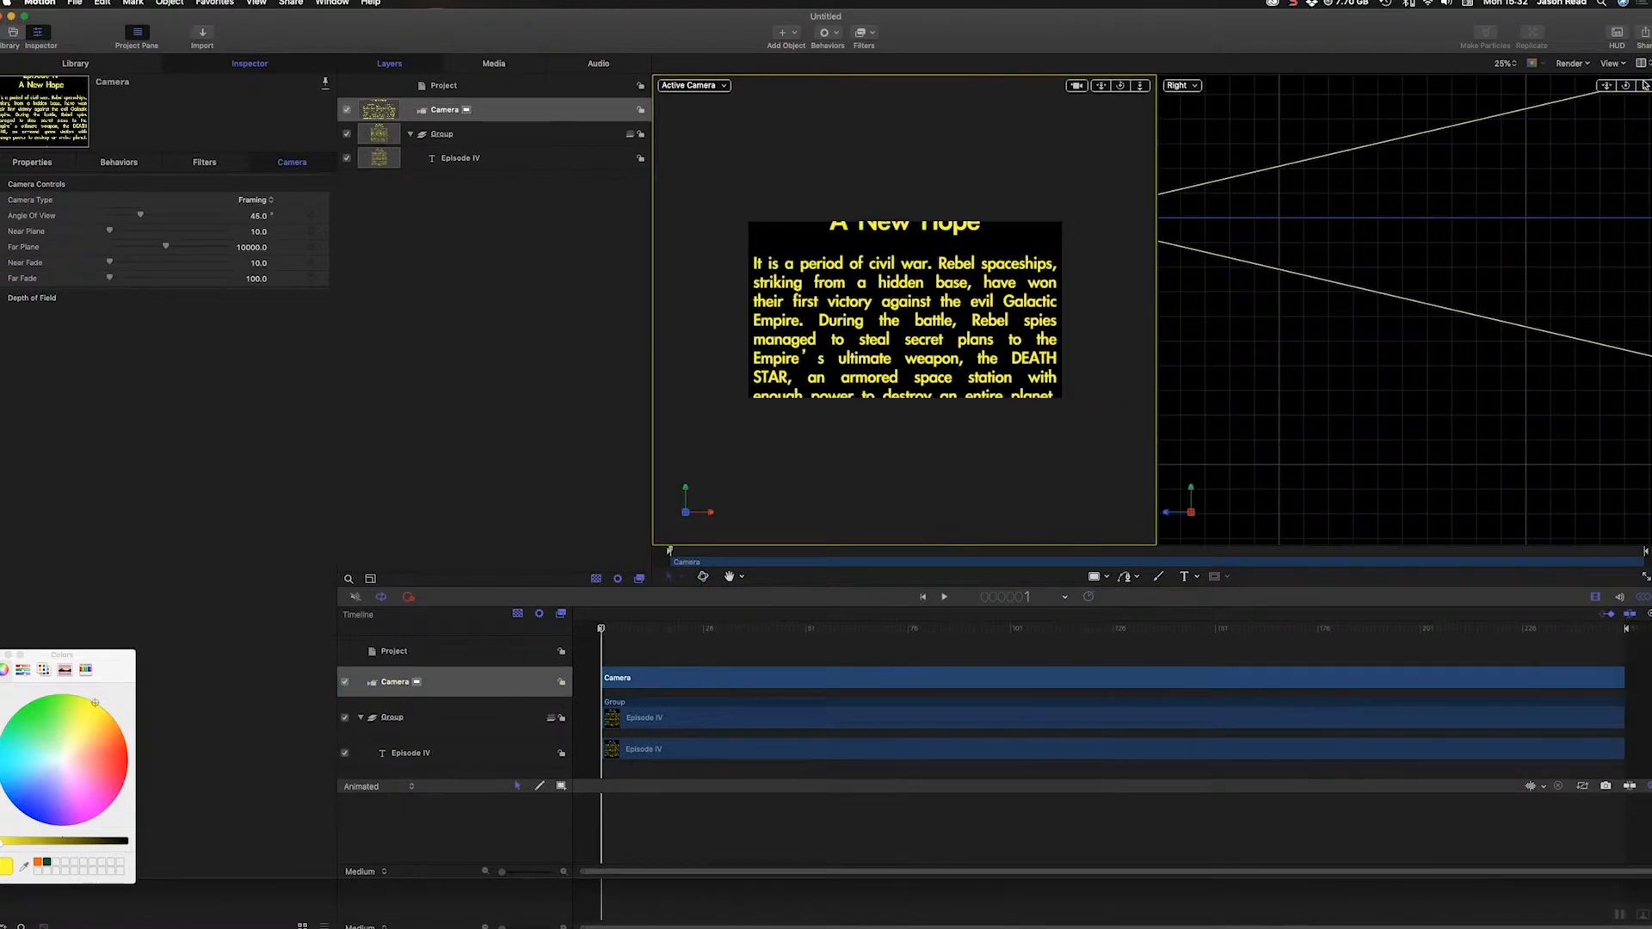
pyautogui.click(711, 85)
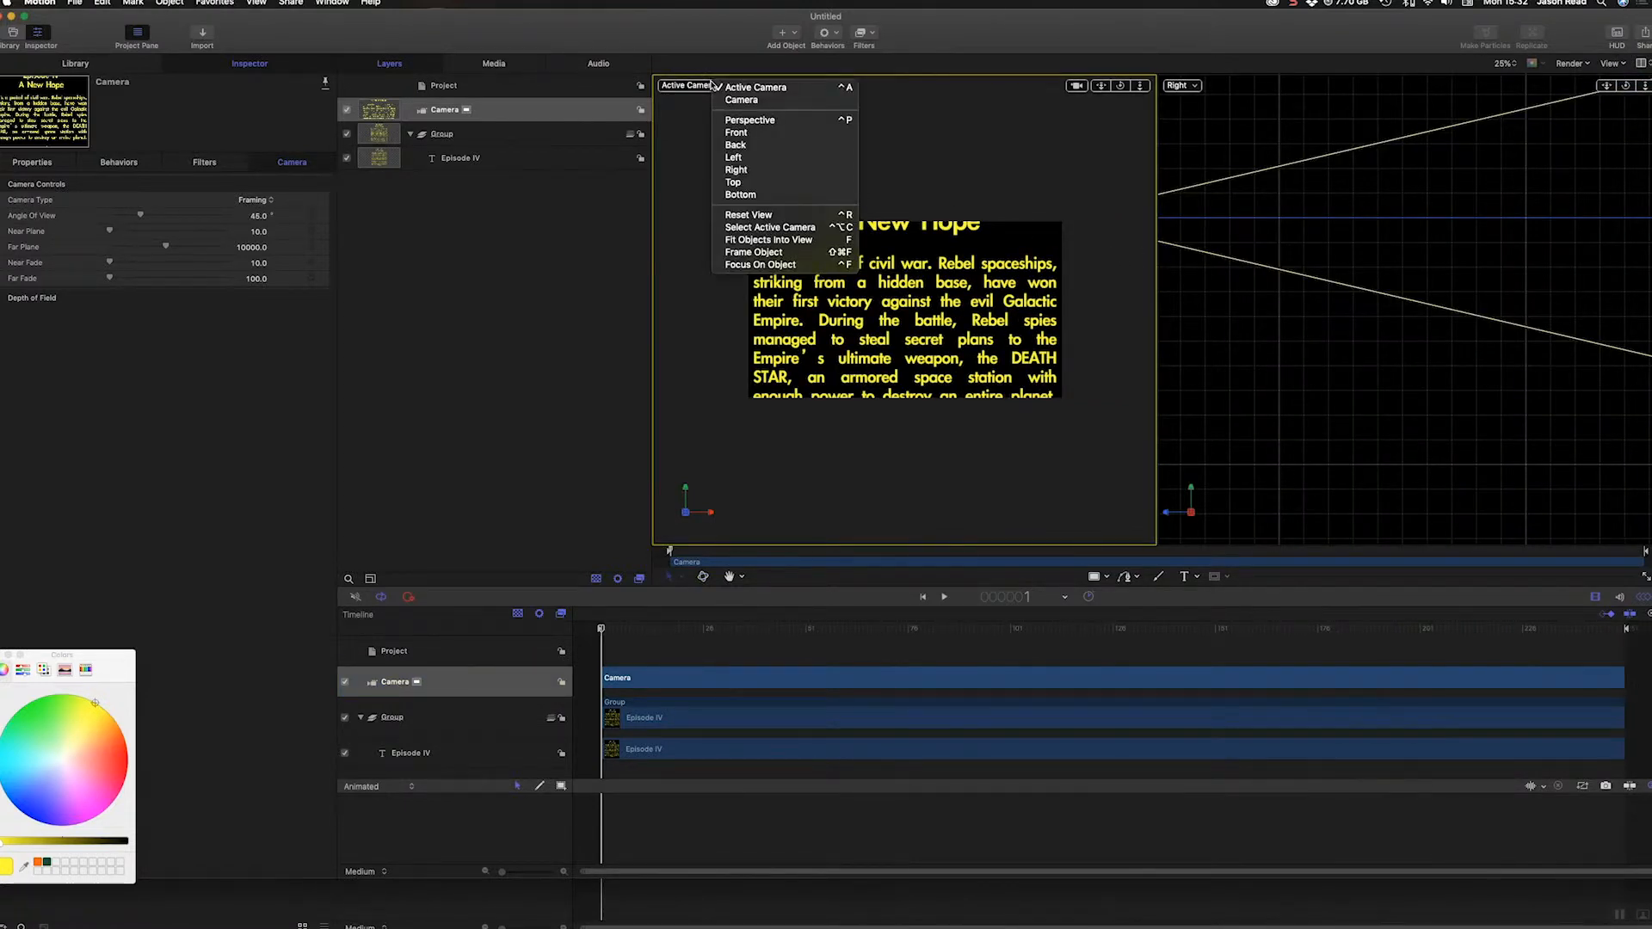
pyautogui.click(752, 171)
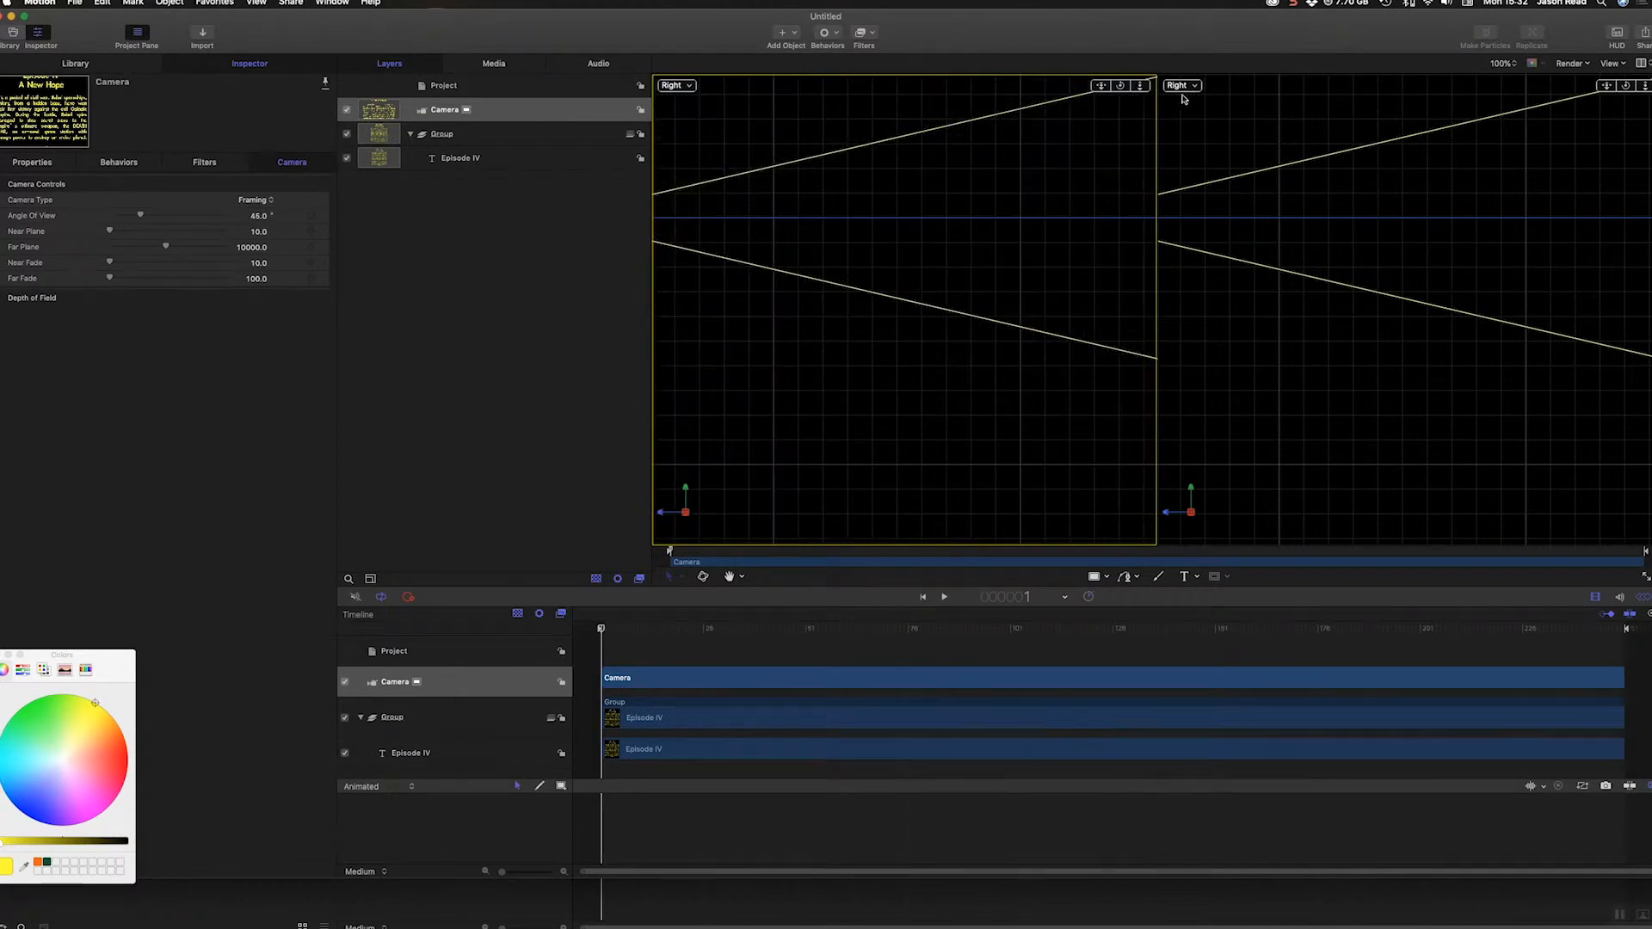
pyautogui.click(1502, 64)
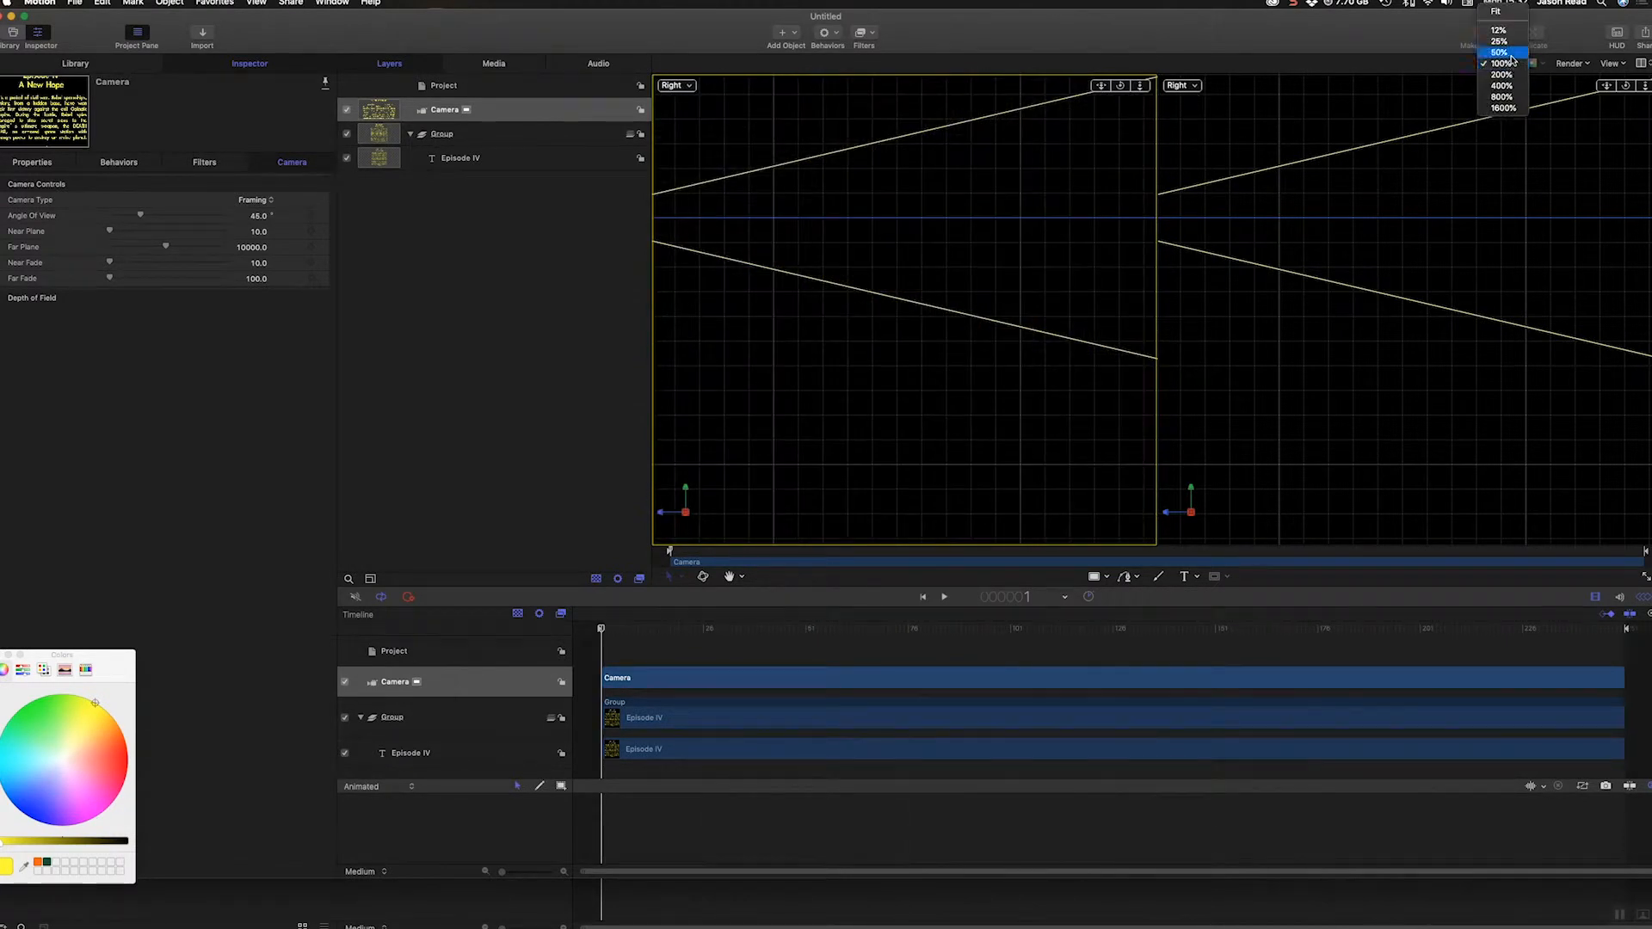
pyautogui.click(1499, 42)
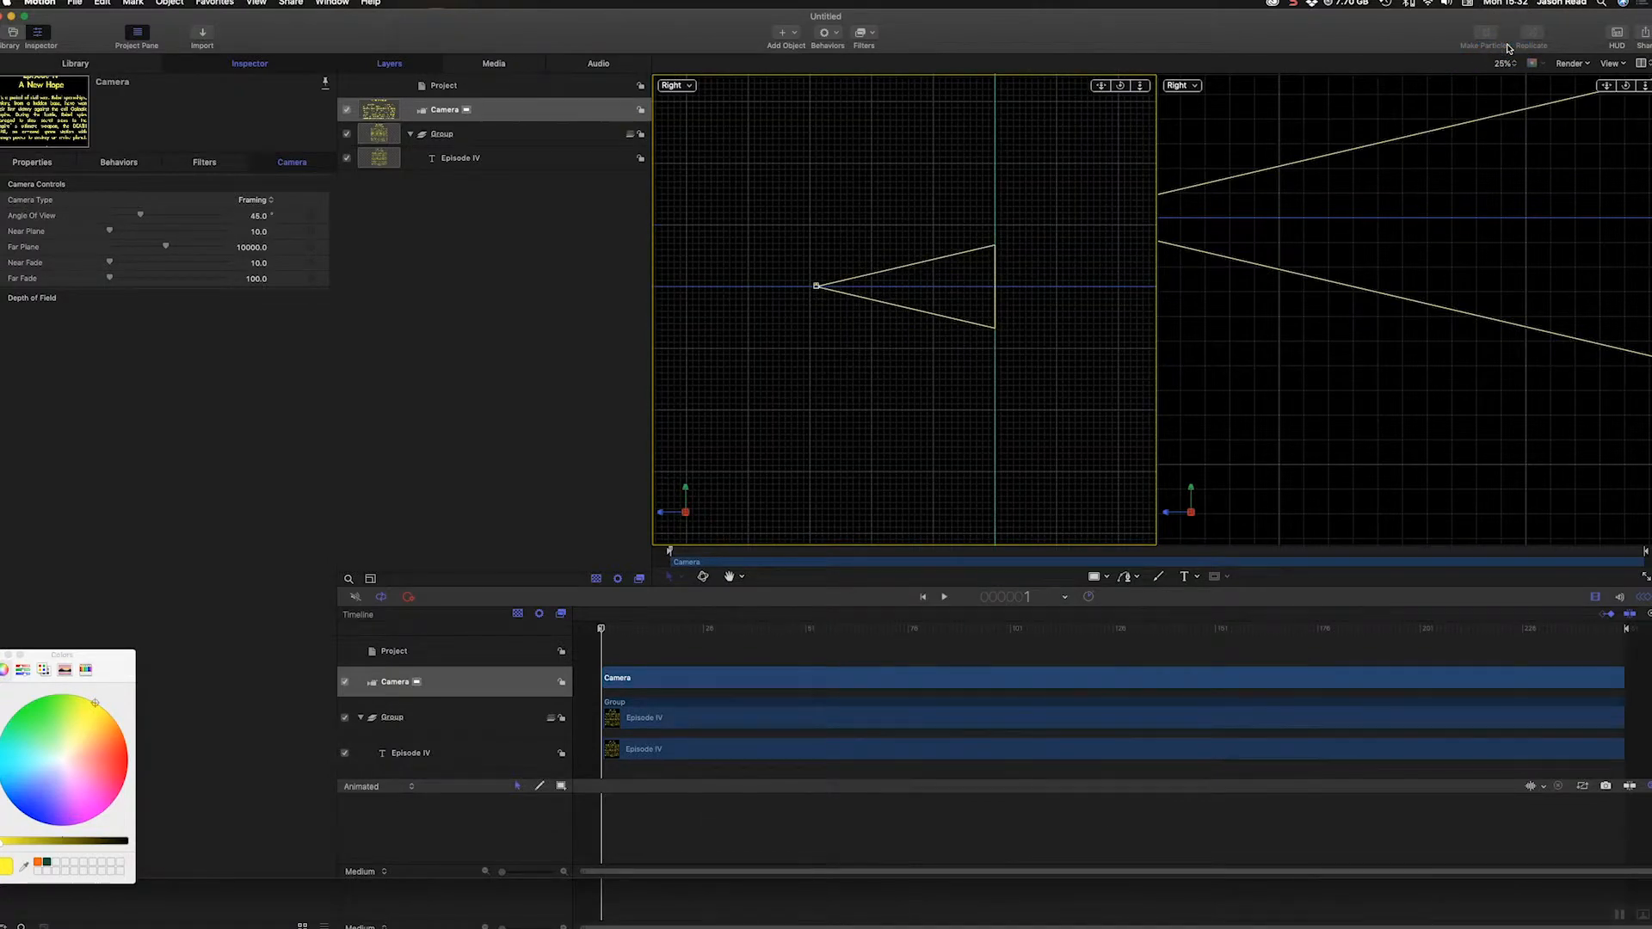
# - Switch the second canvas view to Active Camera and zoom it to Fit
pyautogui.click(699, 714)
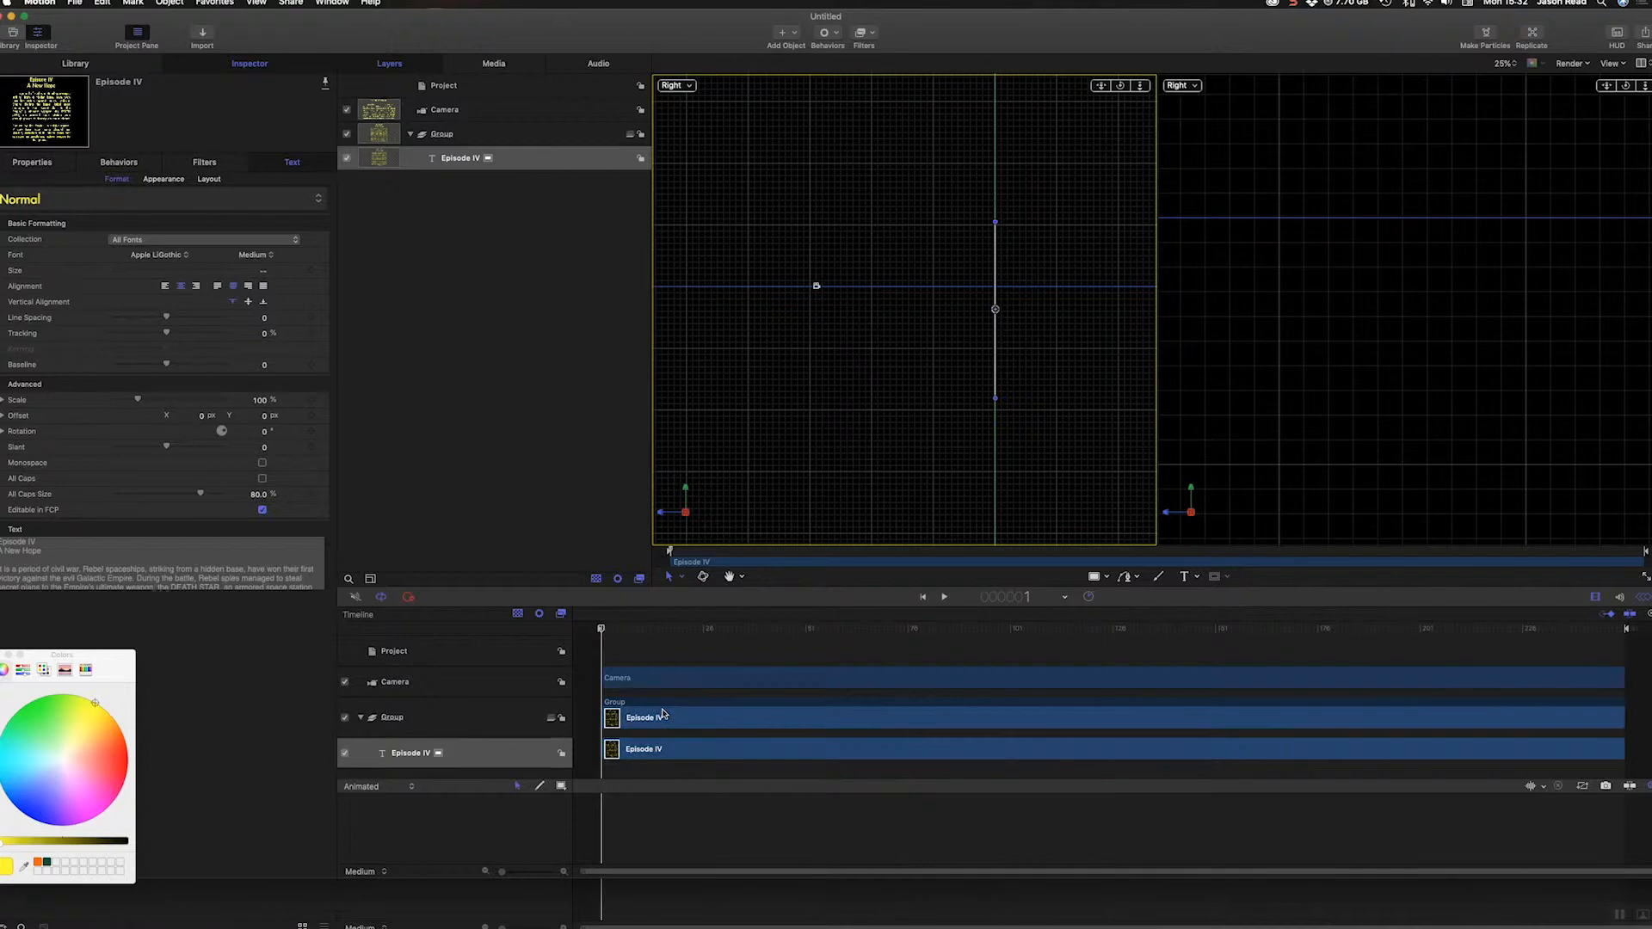
pyautogui.click(510, 727)
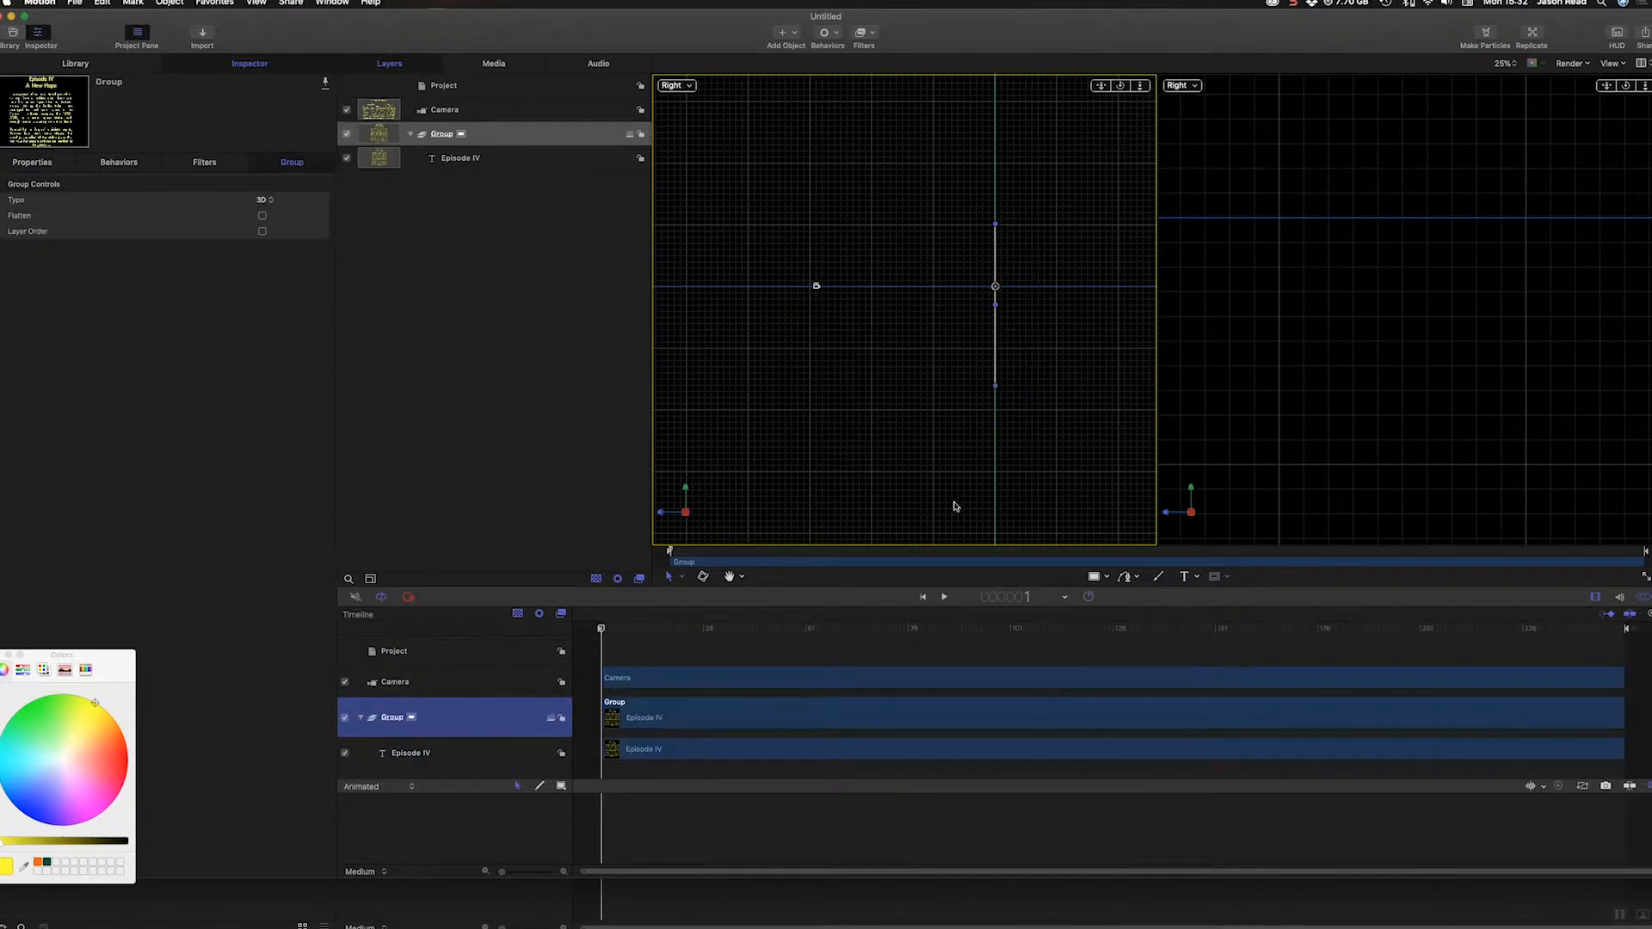
pyautogui.click(1512, 64)
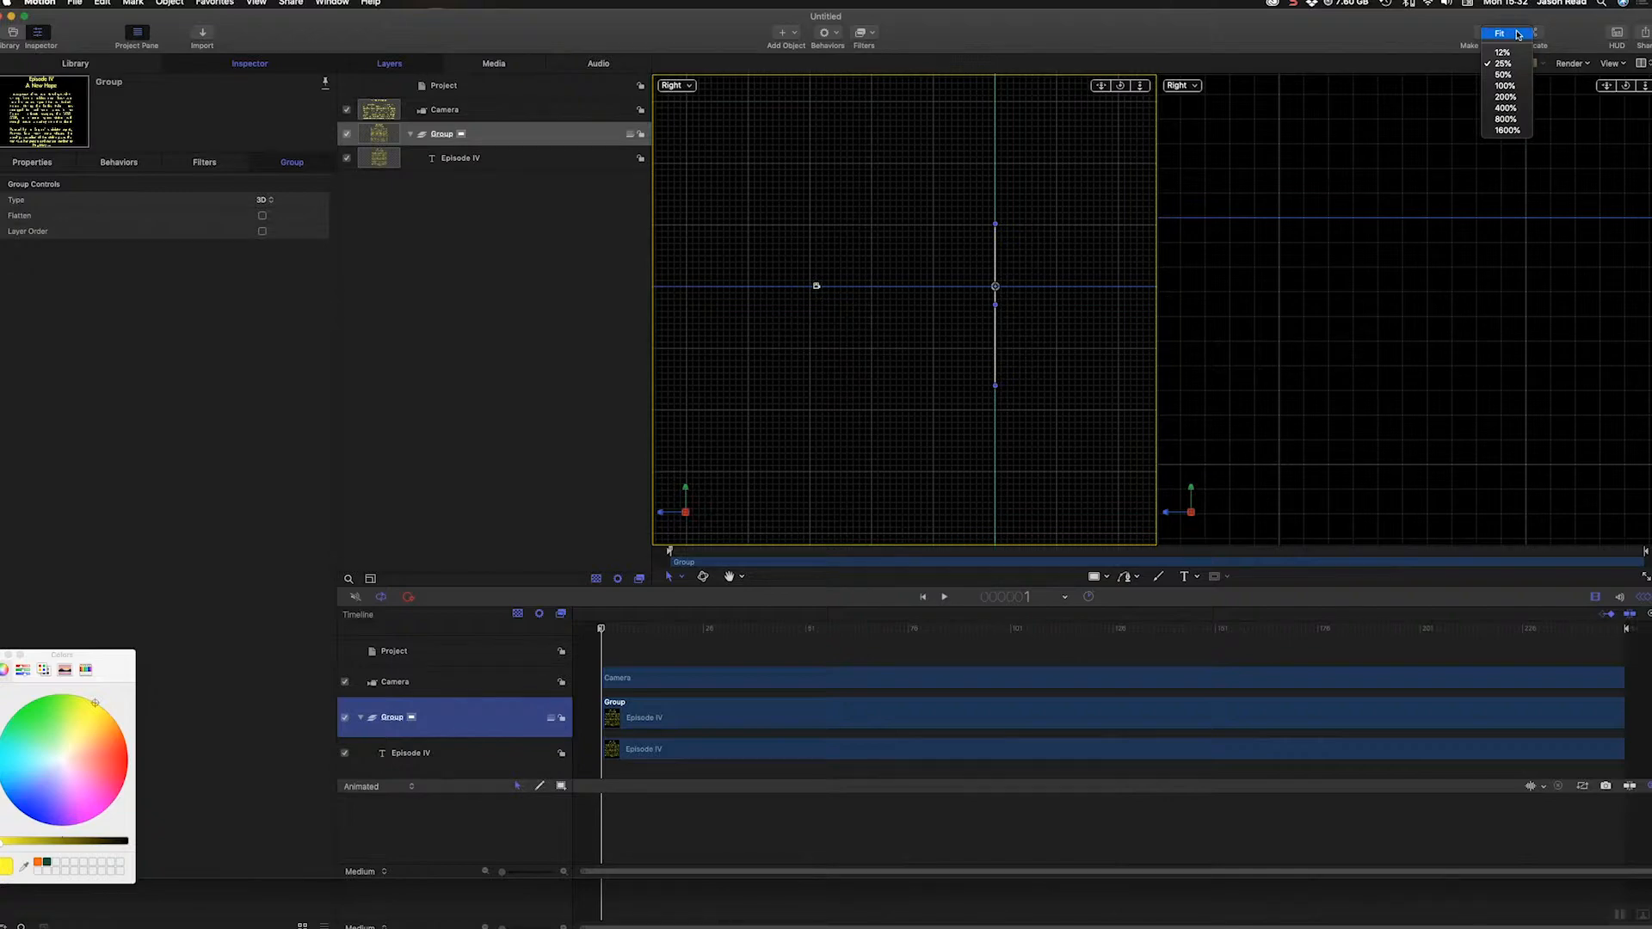
pyautogui.click(1182, 85)
pyautogui.click(1215, 94)
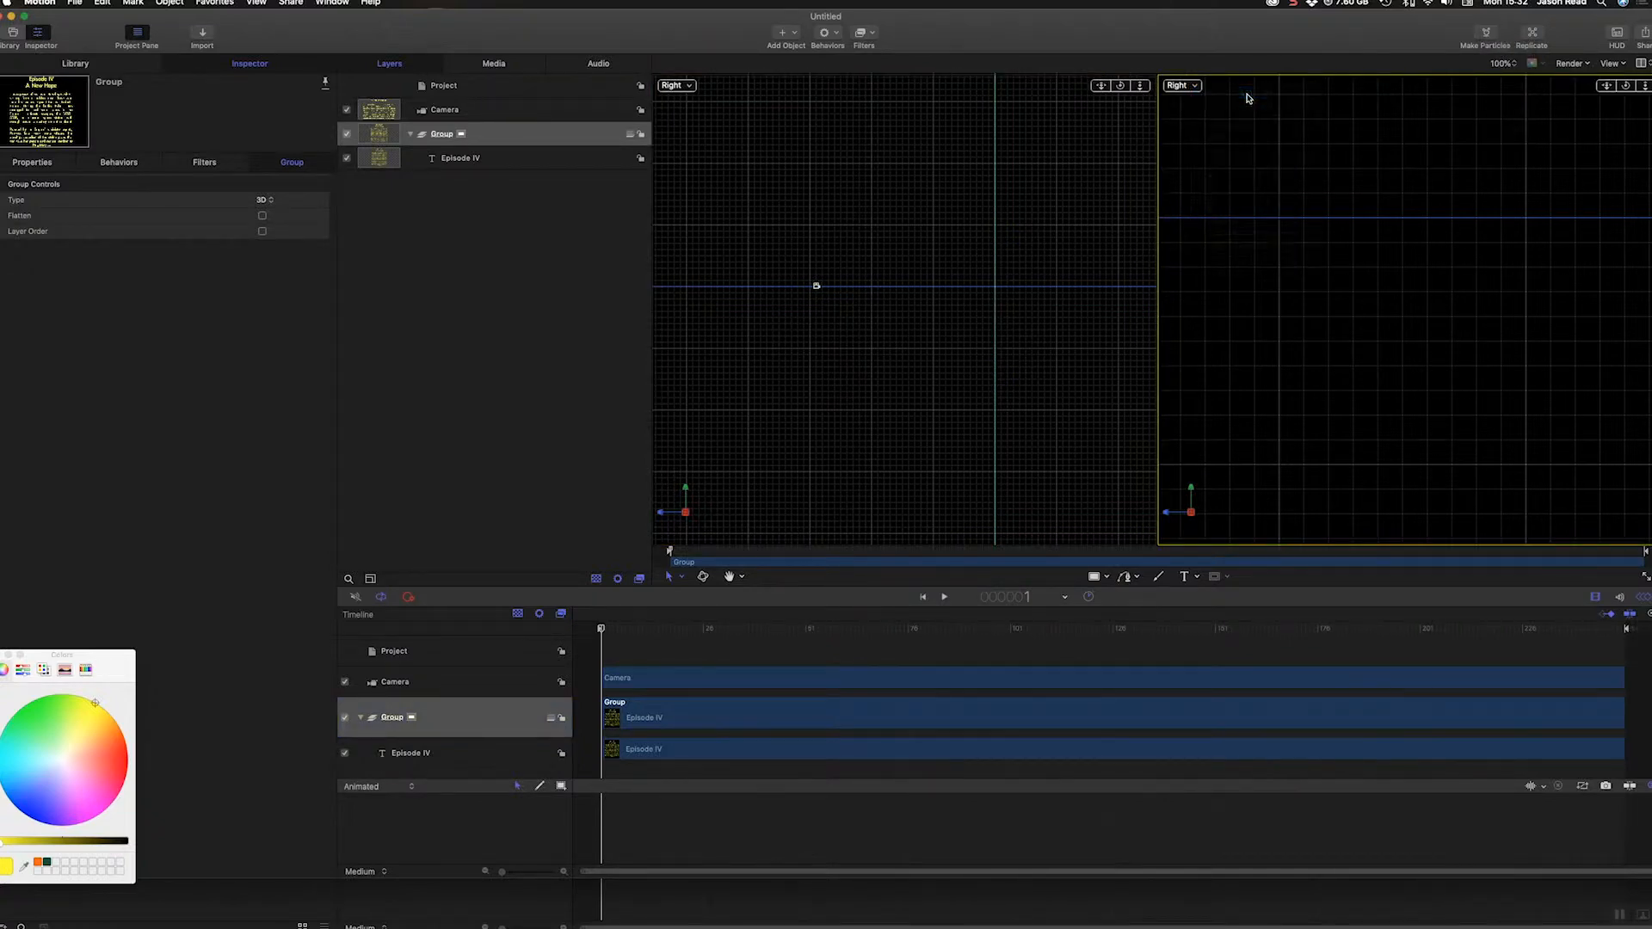
pyautogui.click(1501, 64)
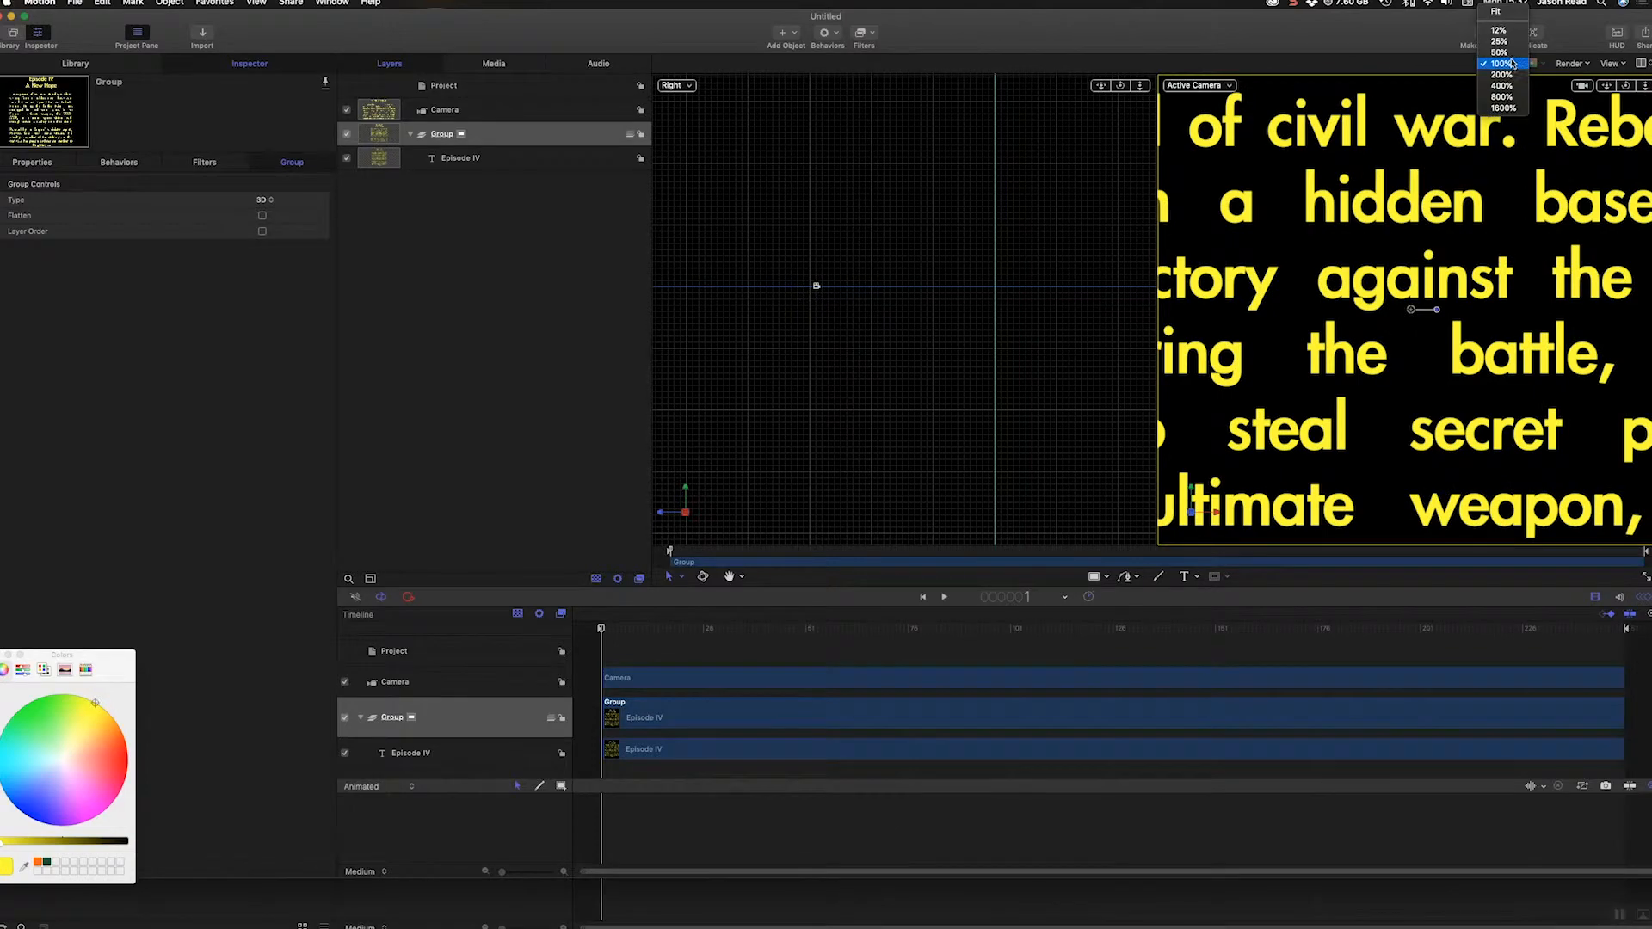
pyautogui.click(1504, 15)
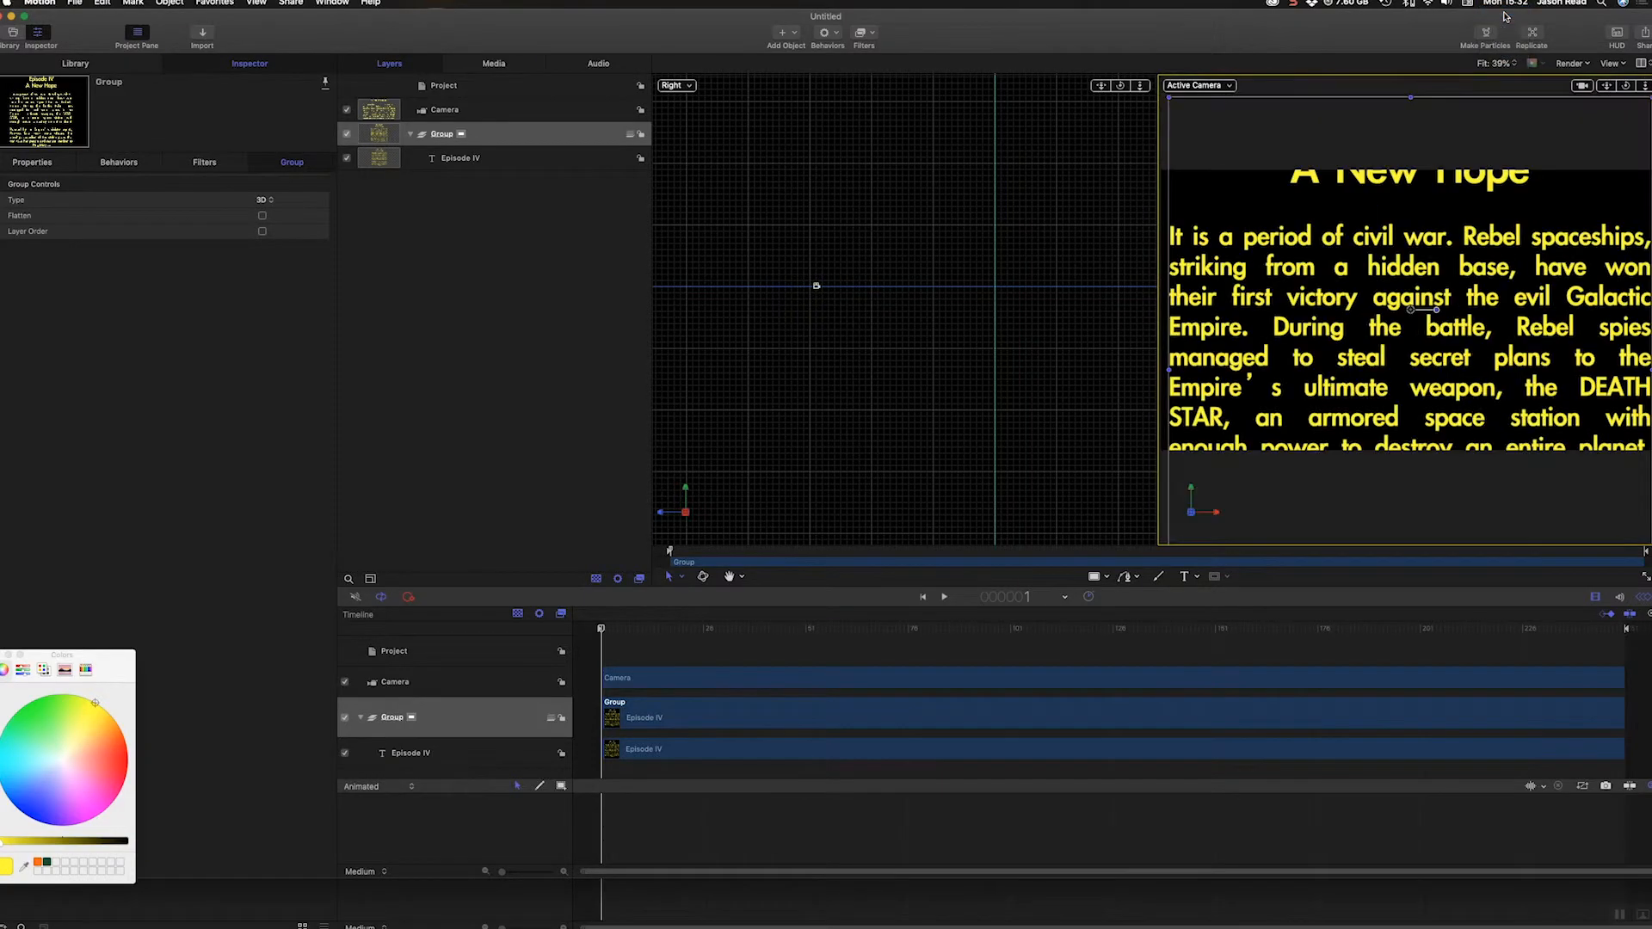
# - Rotate the Episode IV text to -66° around its X axis so it tilts away from the camera
pyautogui.click(665, 720)
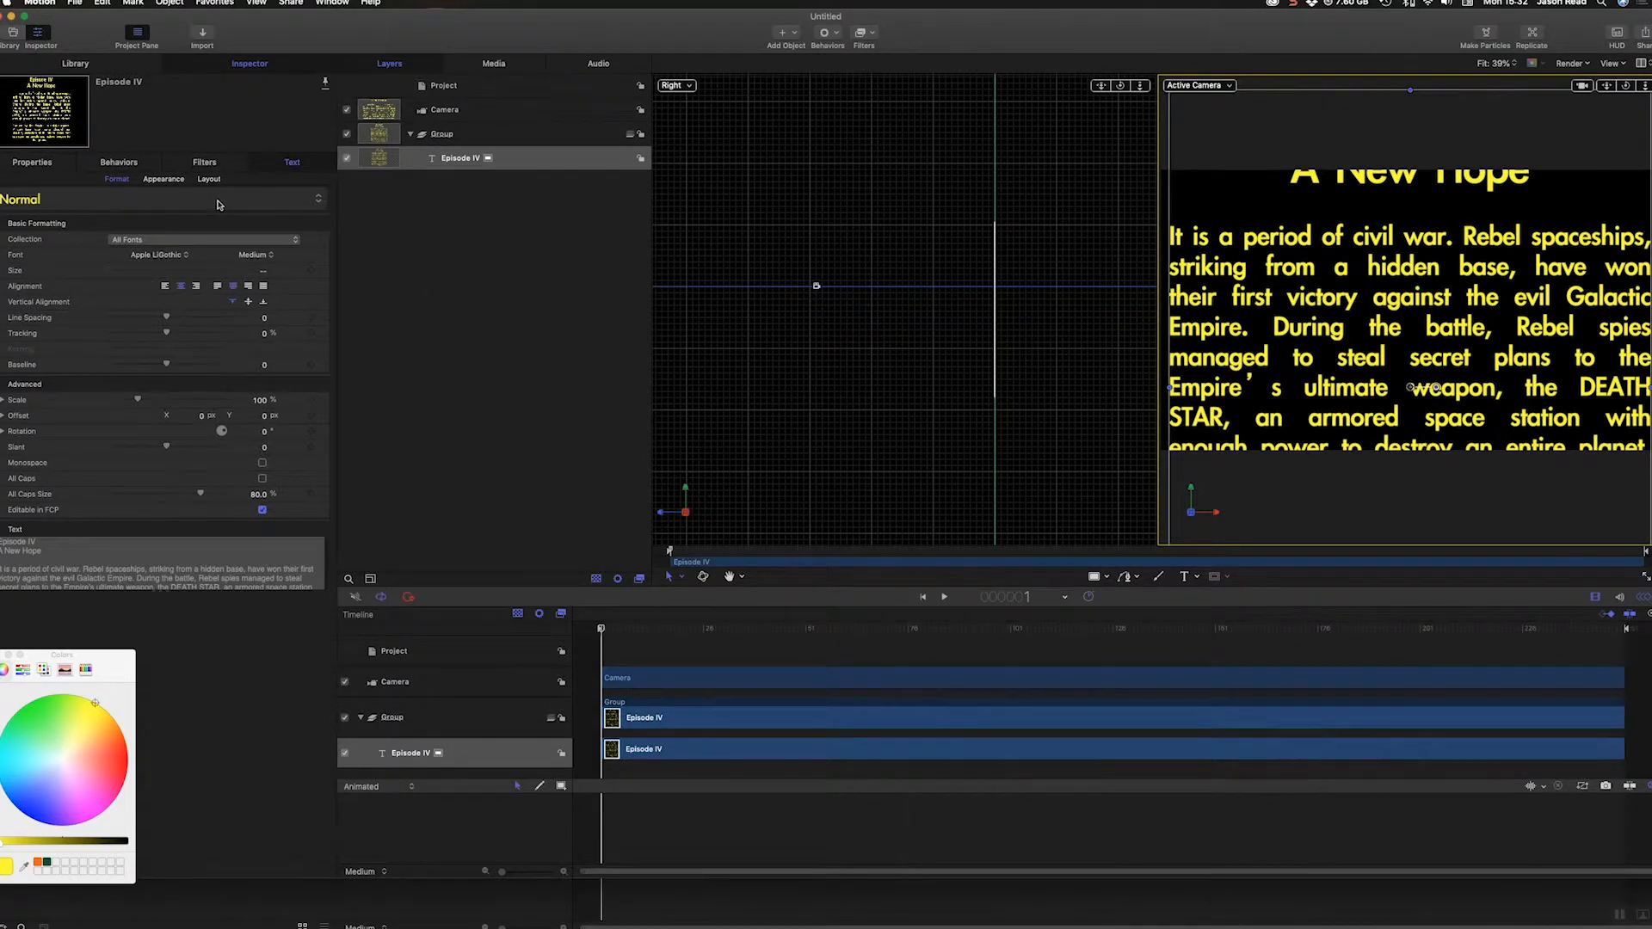
pyautogui.click(34, 163)
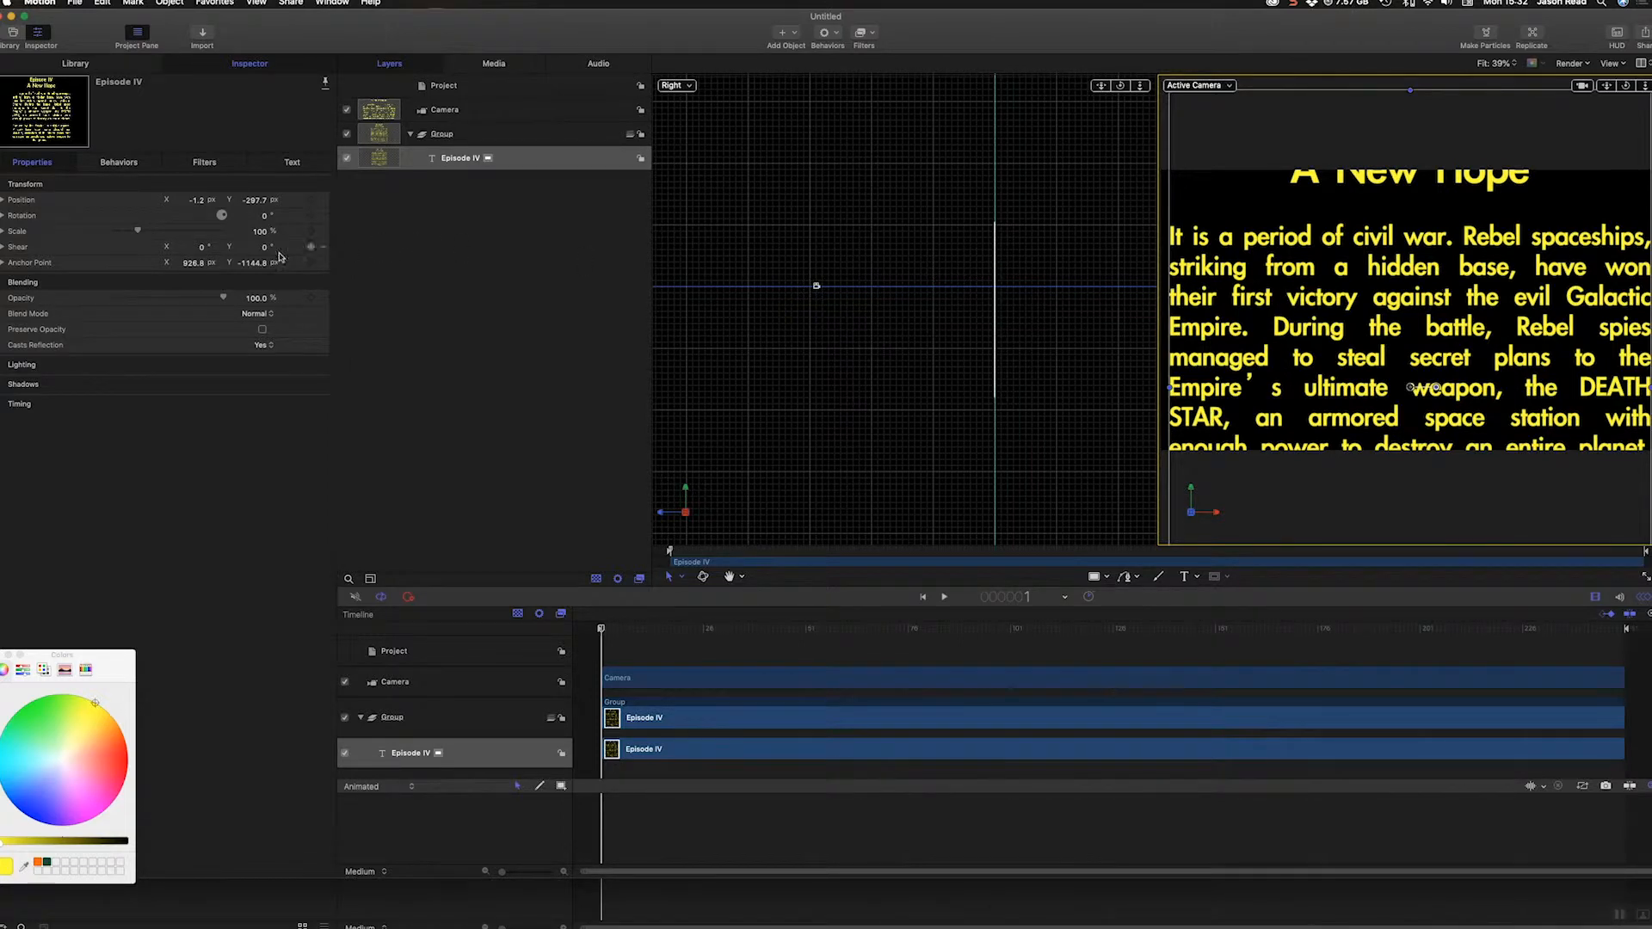
pyautogui.click(3, 216)
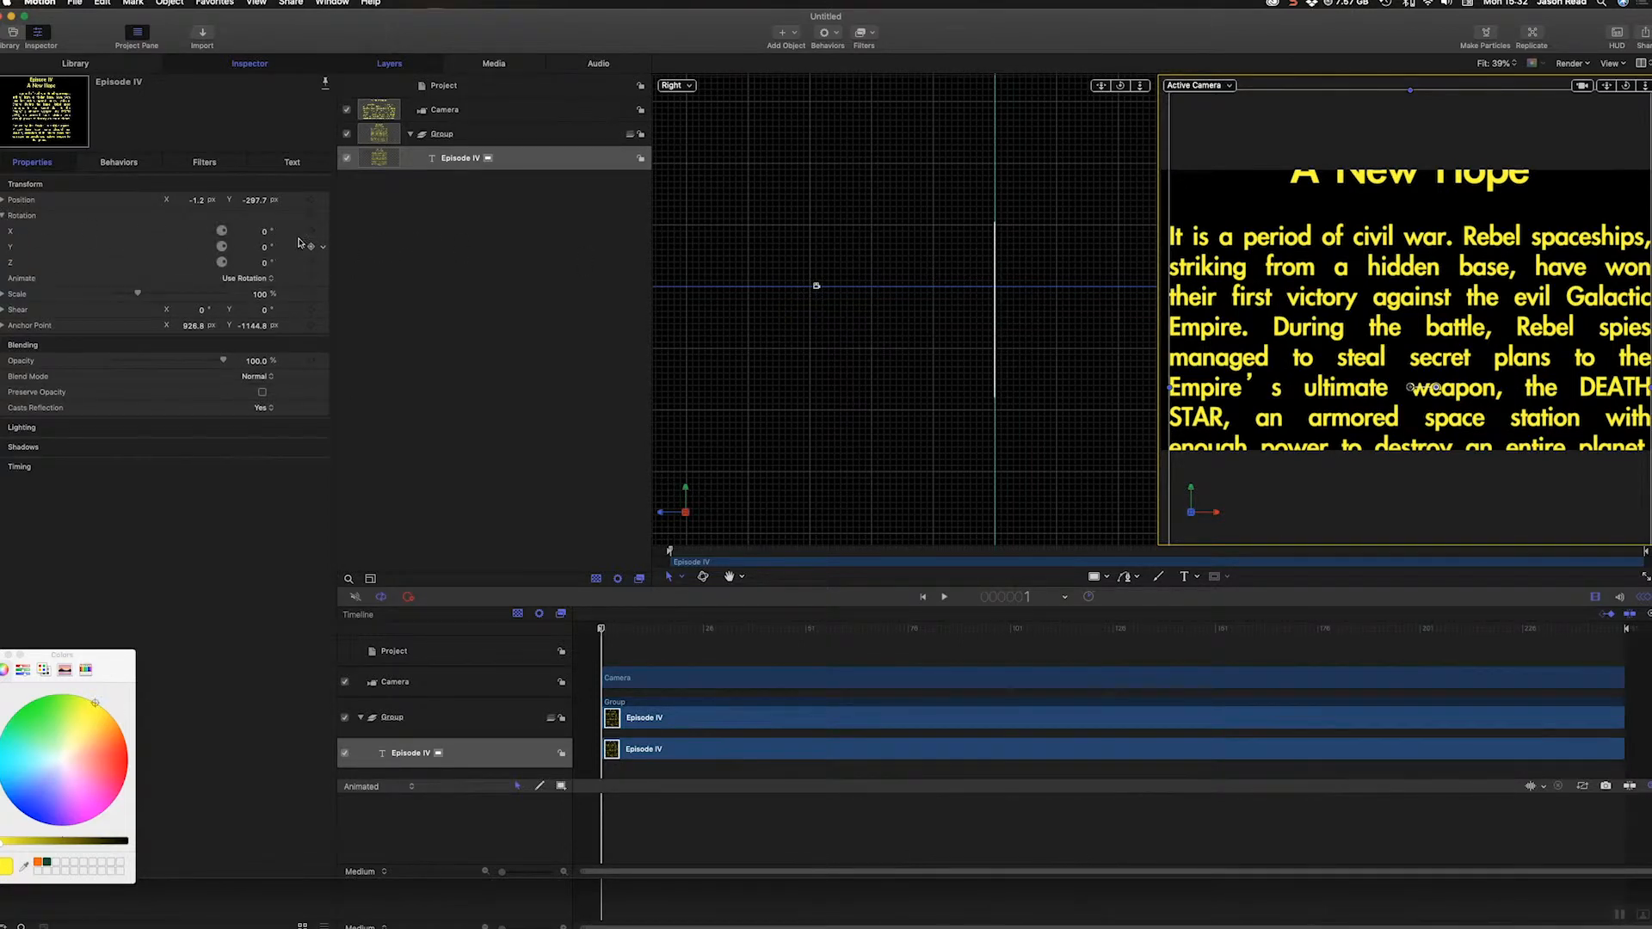
pyautogui.moveTo(265, 232); pyautogui.dragTo(195, 232)
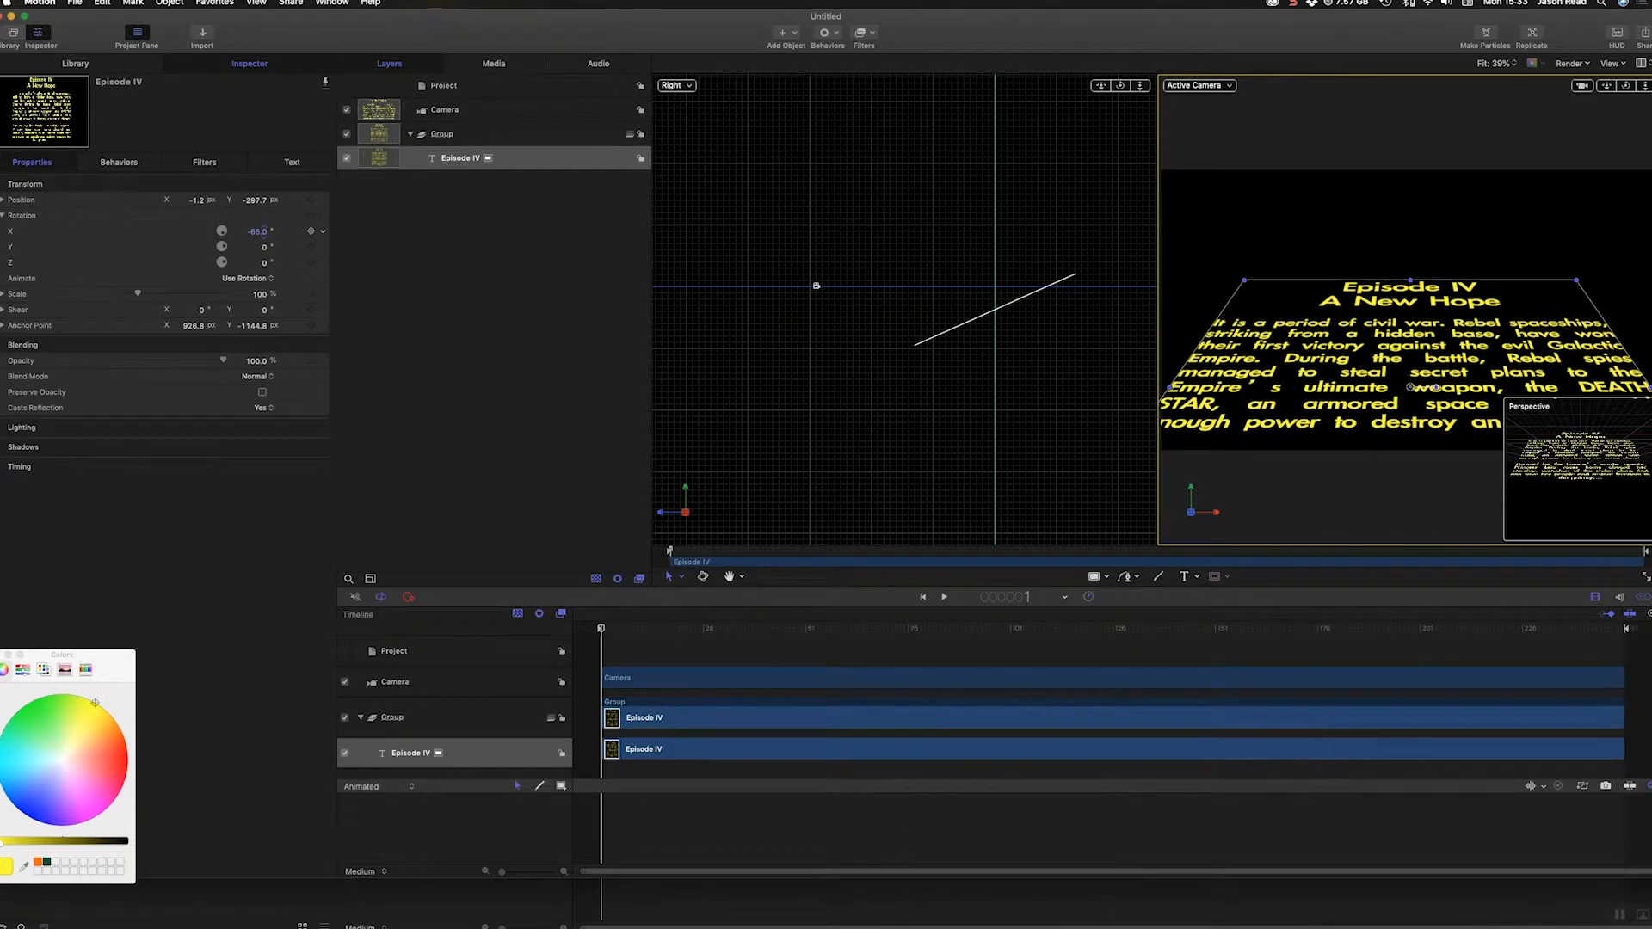
pyautogui.moveTo(195, 233); pyautogui.dragTo(195, 232)
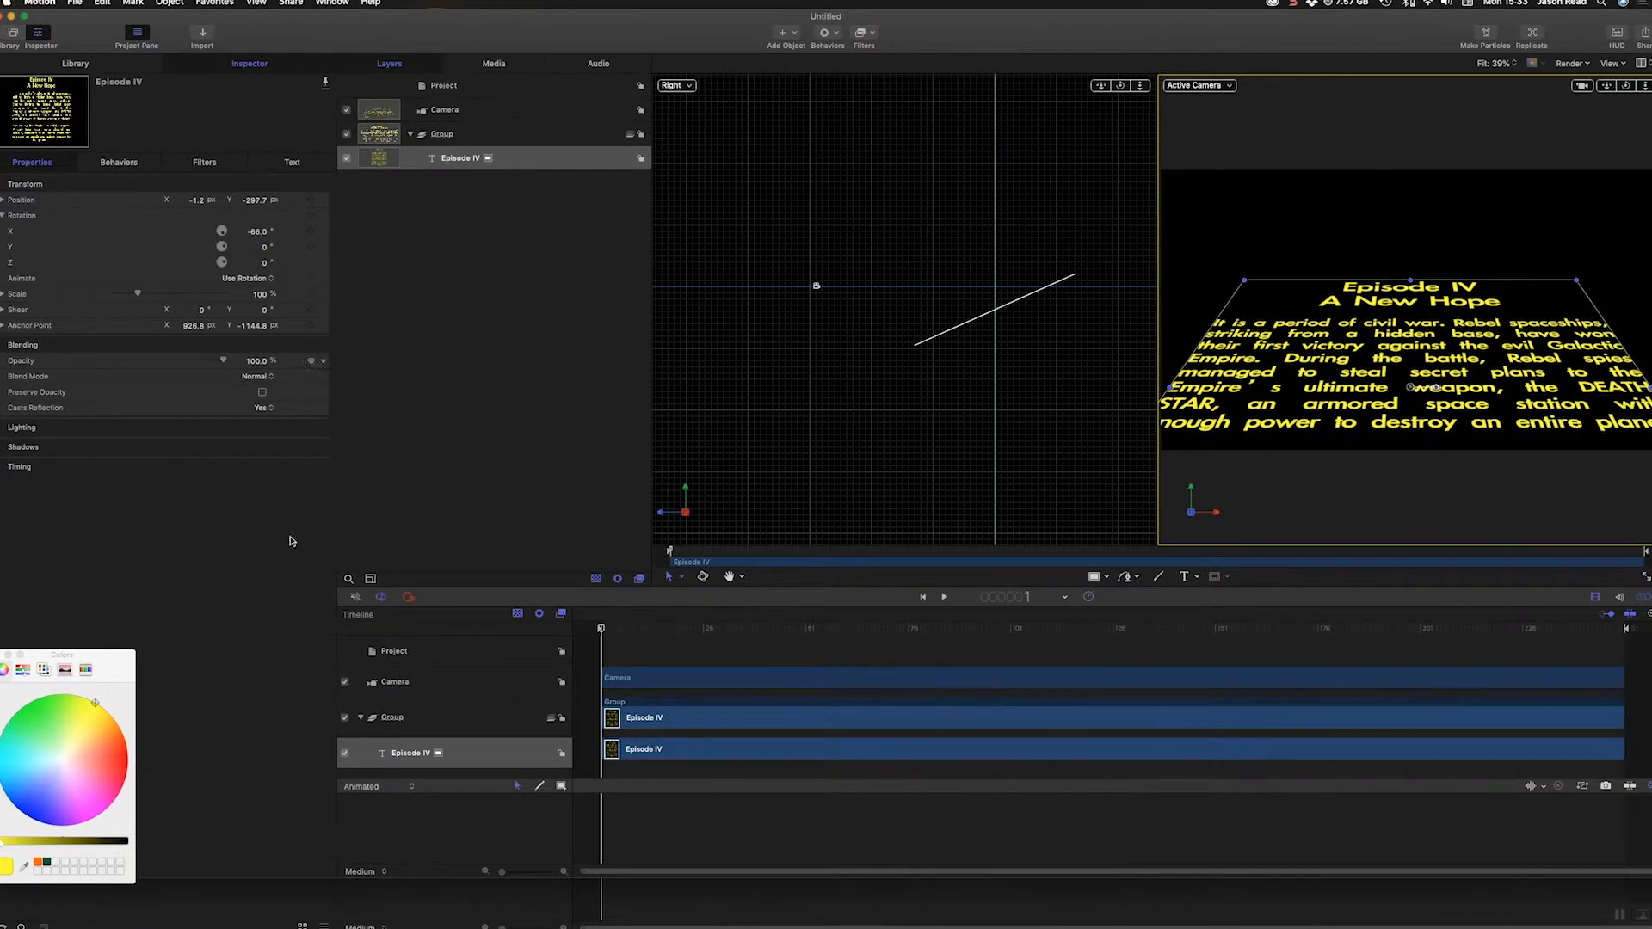
pyautogui.click(493, 729)
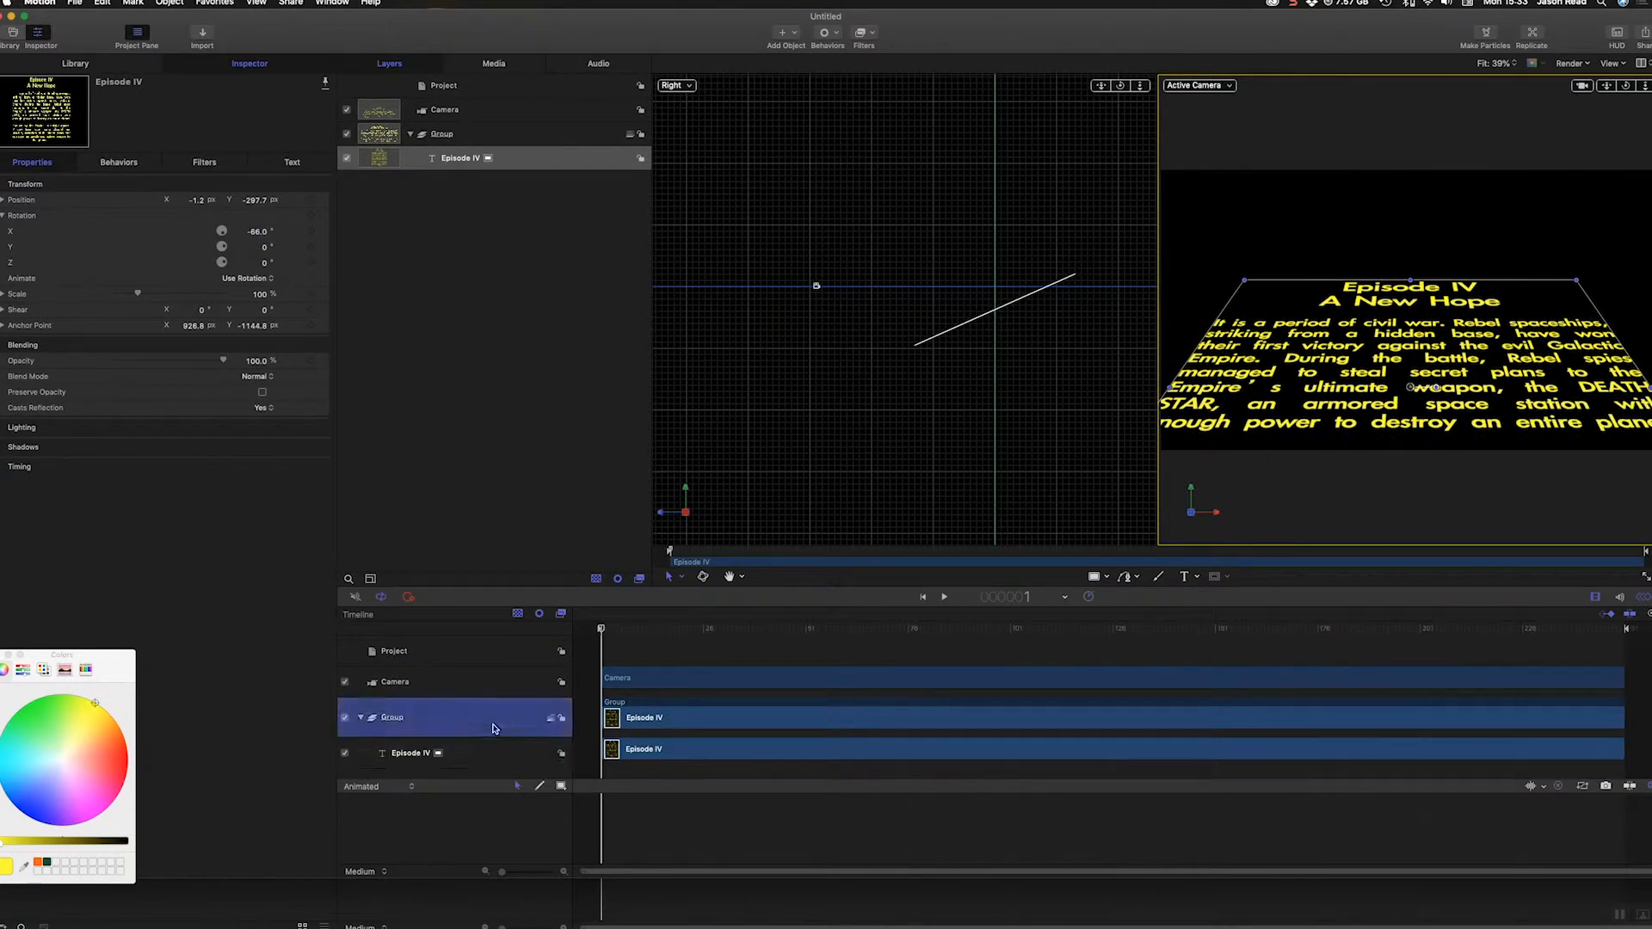
pyautogui.click(663, 727)
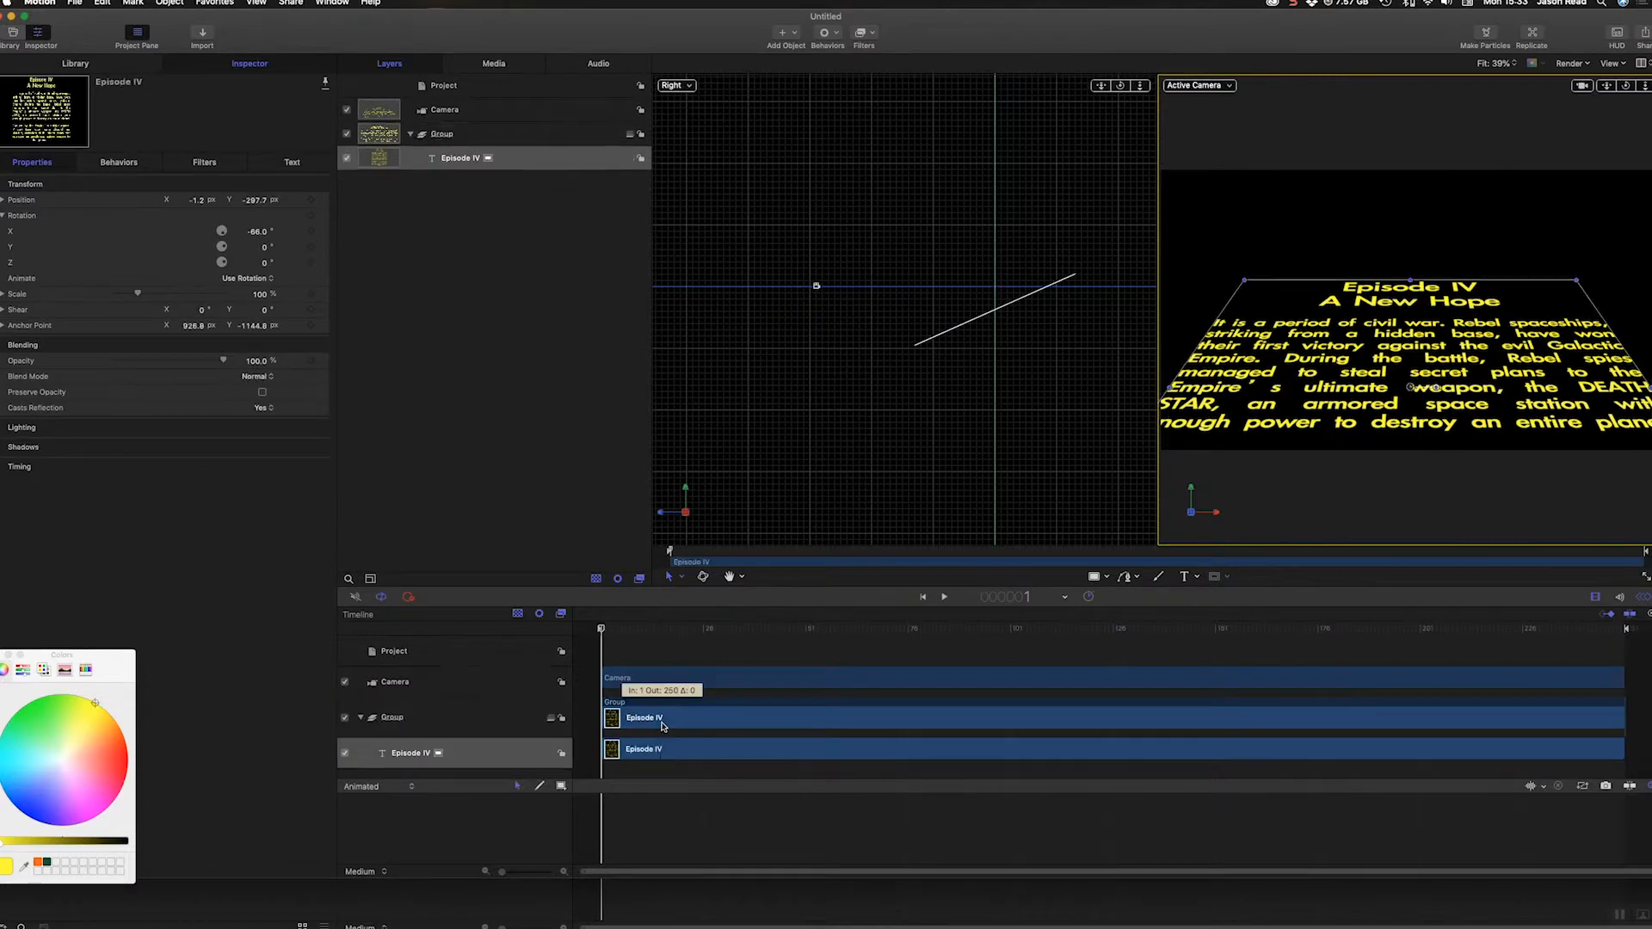
pyautogui.click(502, 713)
pyautogui.doubleClick(516, 716)
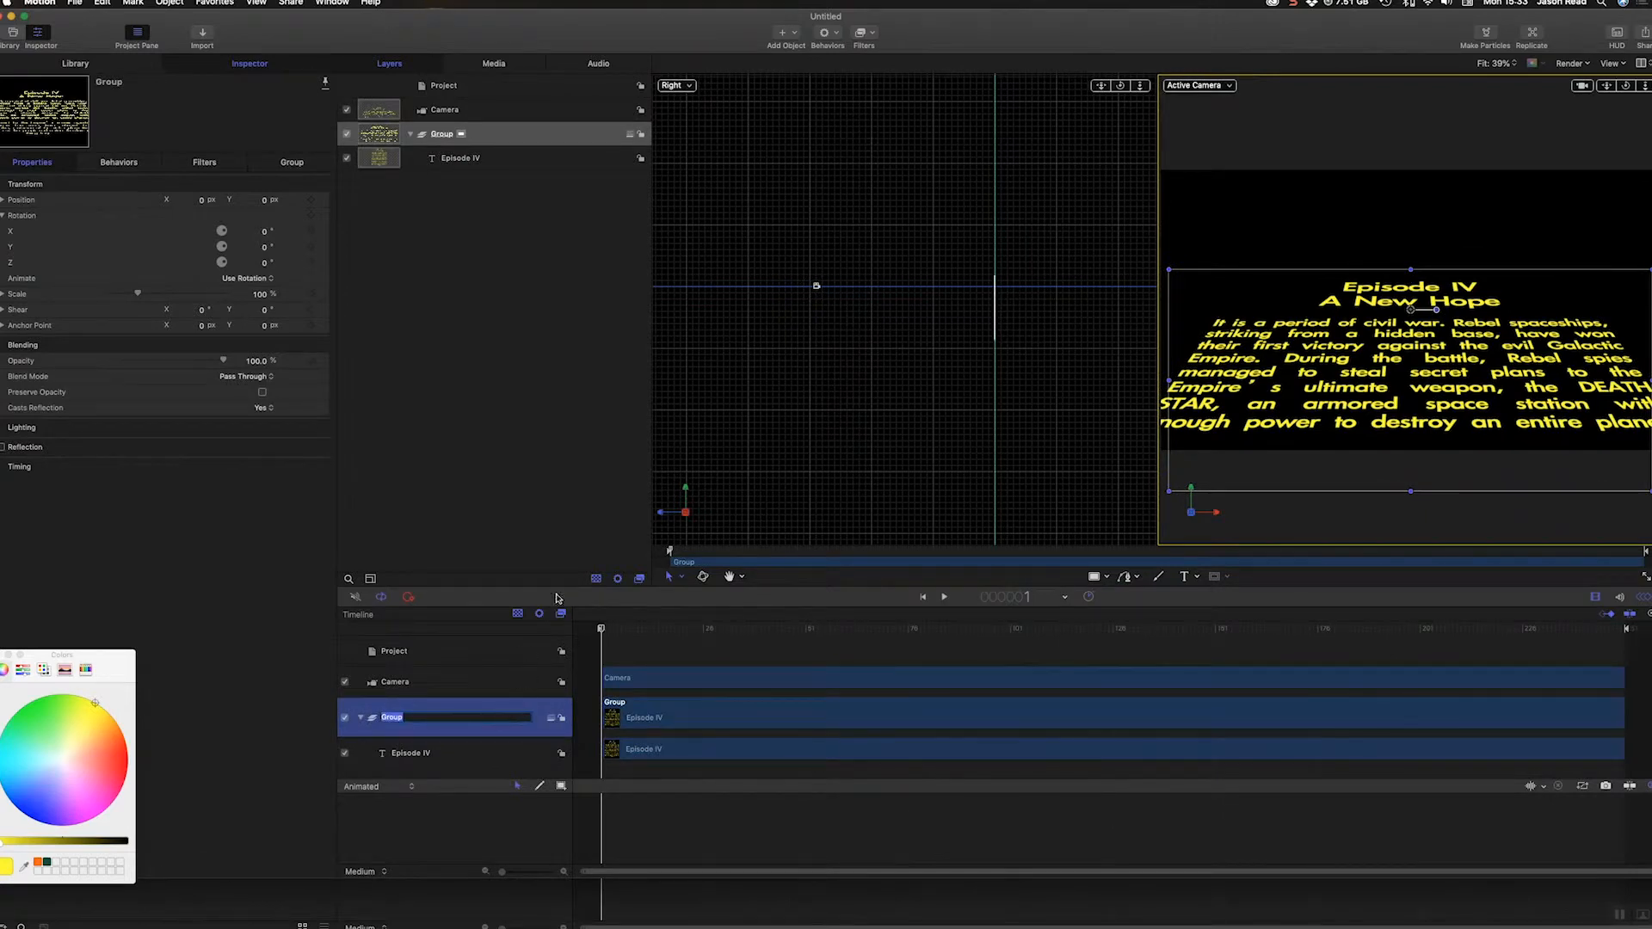
pyautogui.click(72, 188)
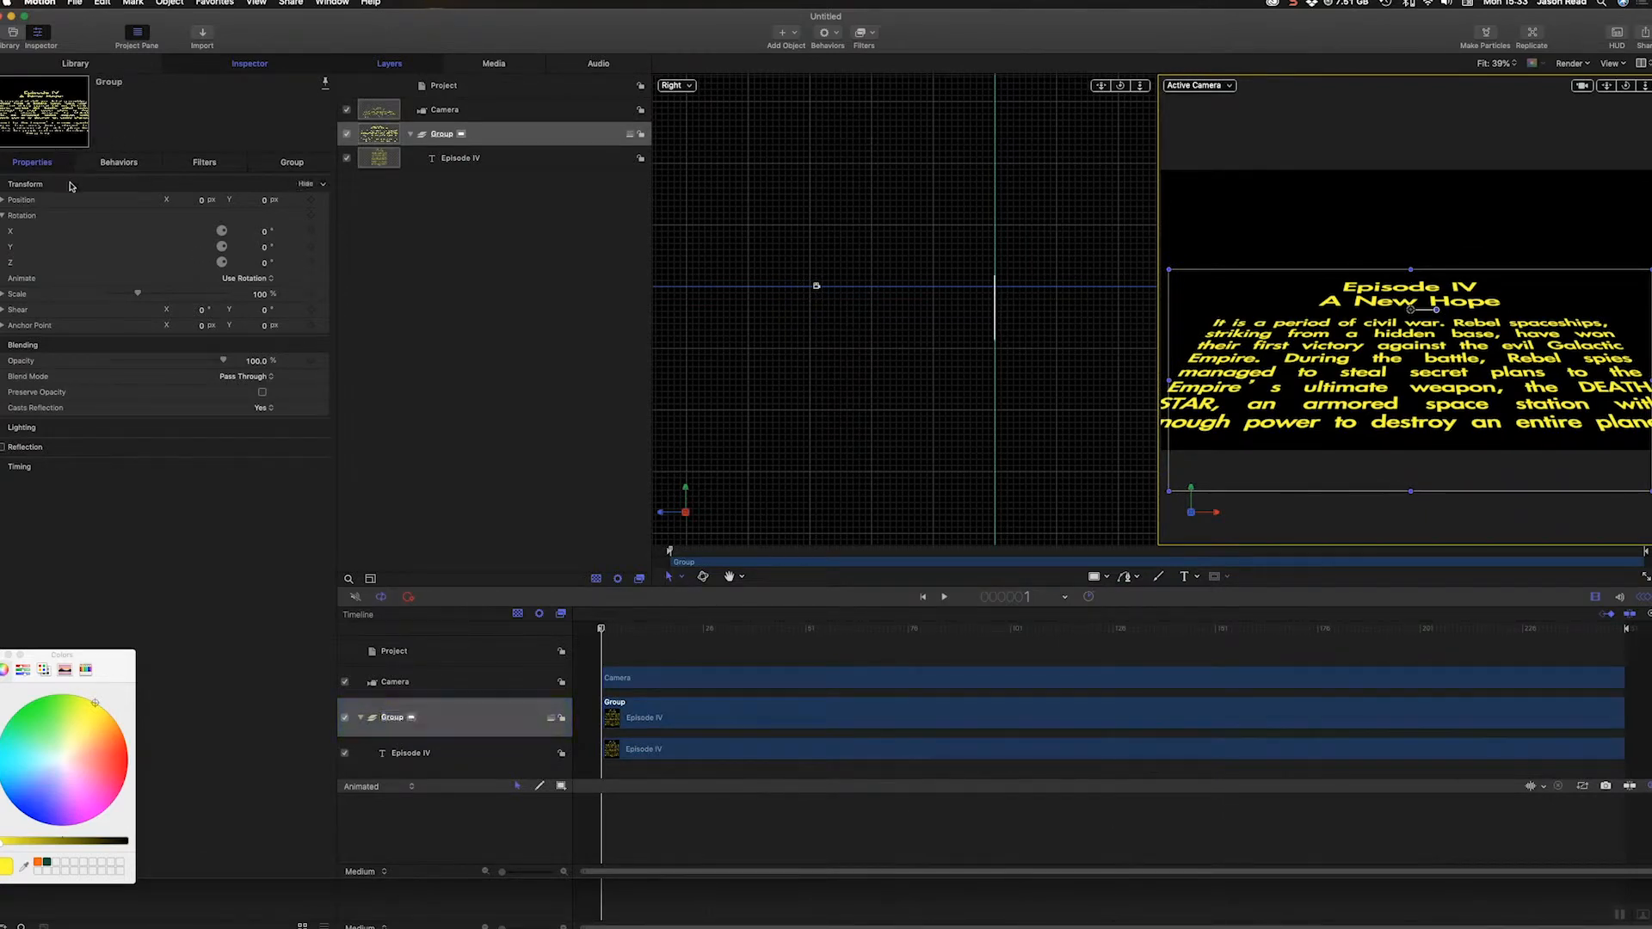
pyautogui.click(529, 135)
pyautogui.click(508, 157)
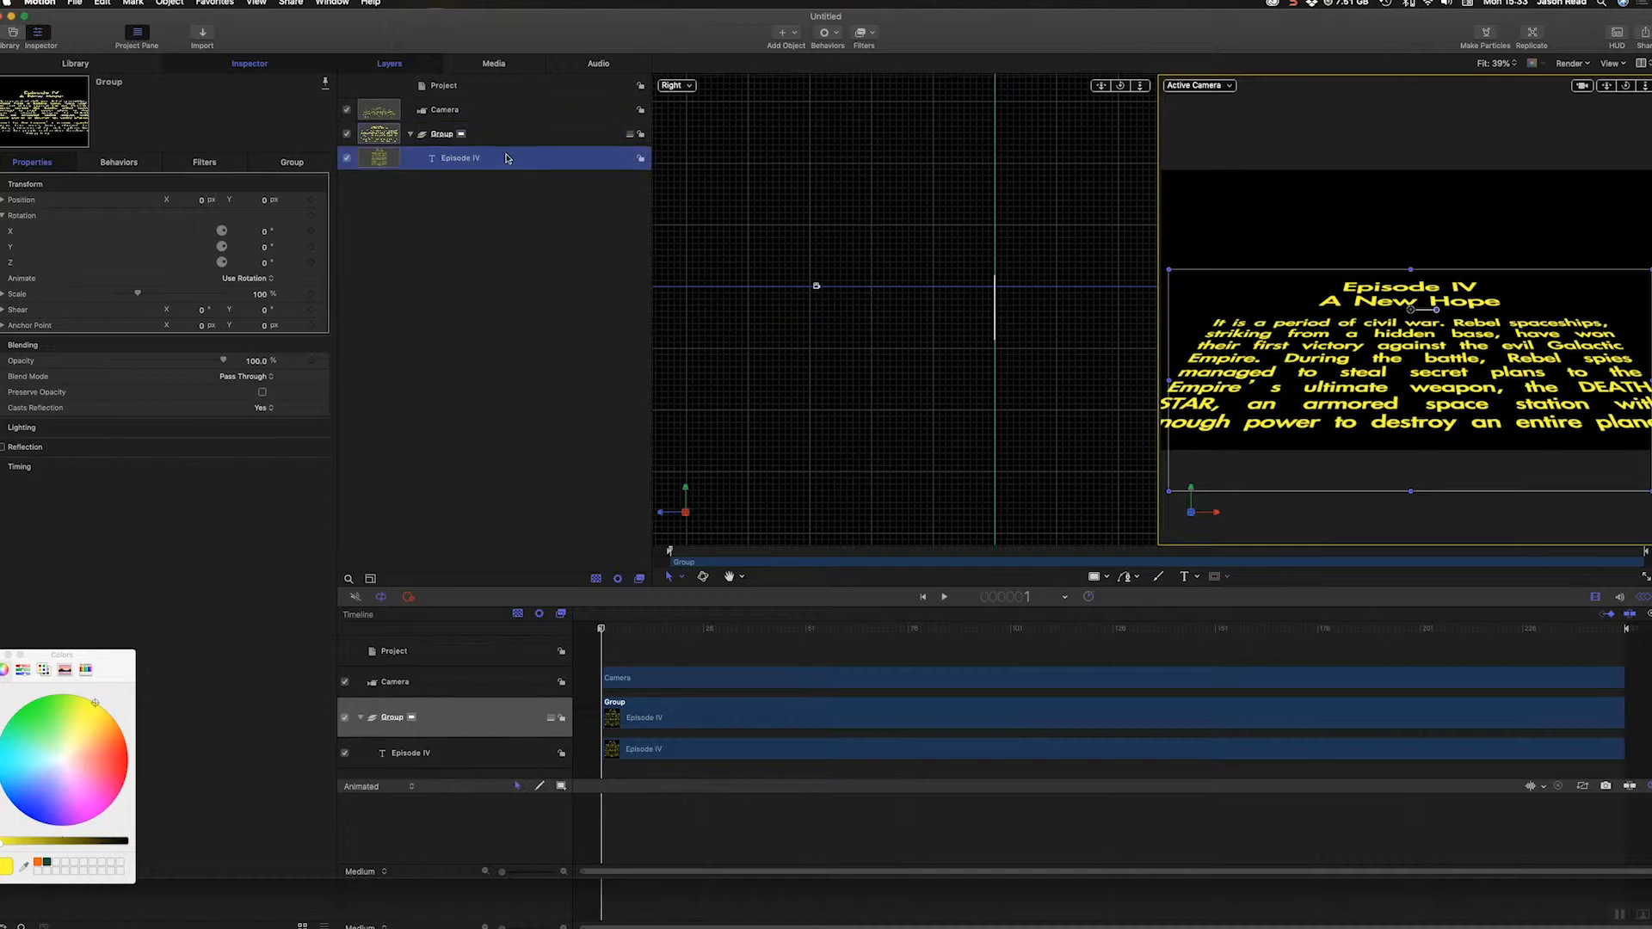
pyautogui.click(509, 136)
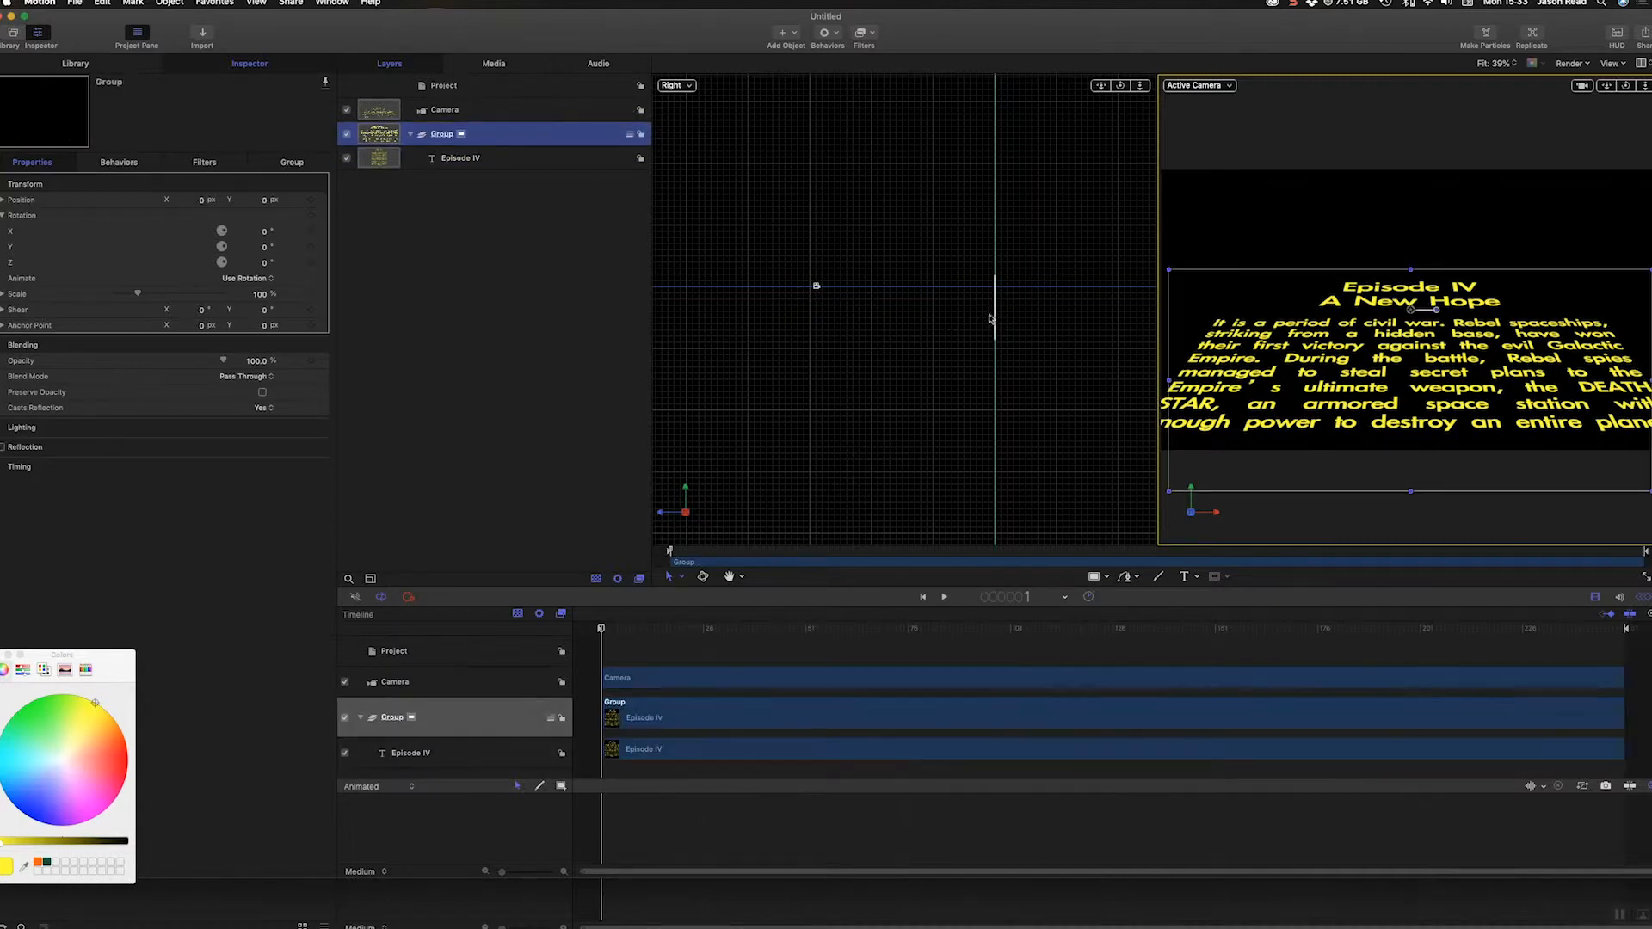
# - In the Right view, move the tilted text along its own plane towards the camera to about Y -919 px, out of the camera's frame
pyautogui.click(750, 716)
pyautogui.click(996, 312)
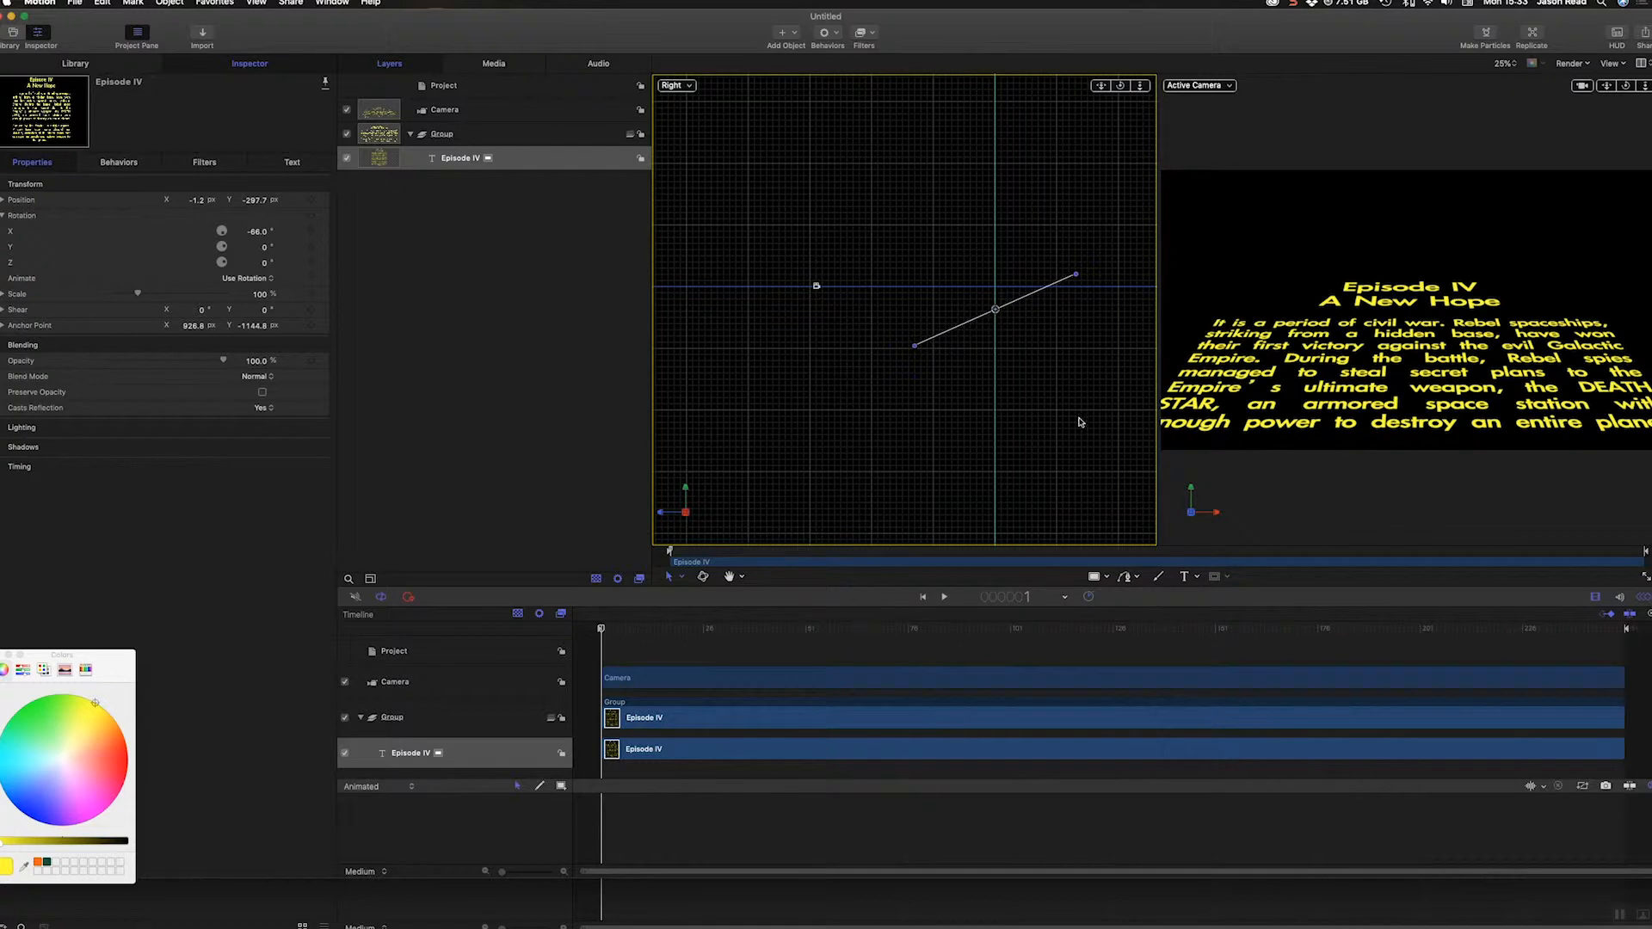
pyautogui.click(442, 734)
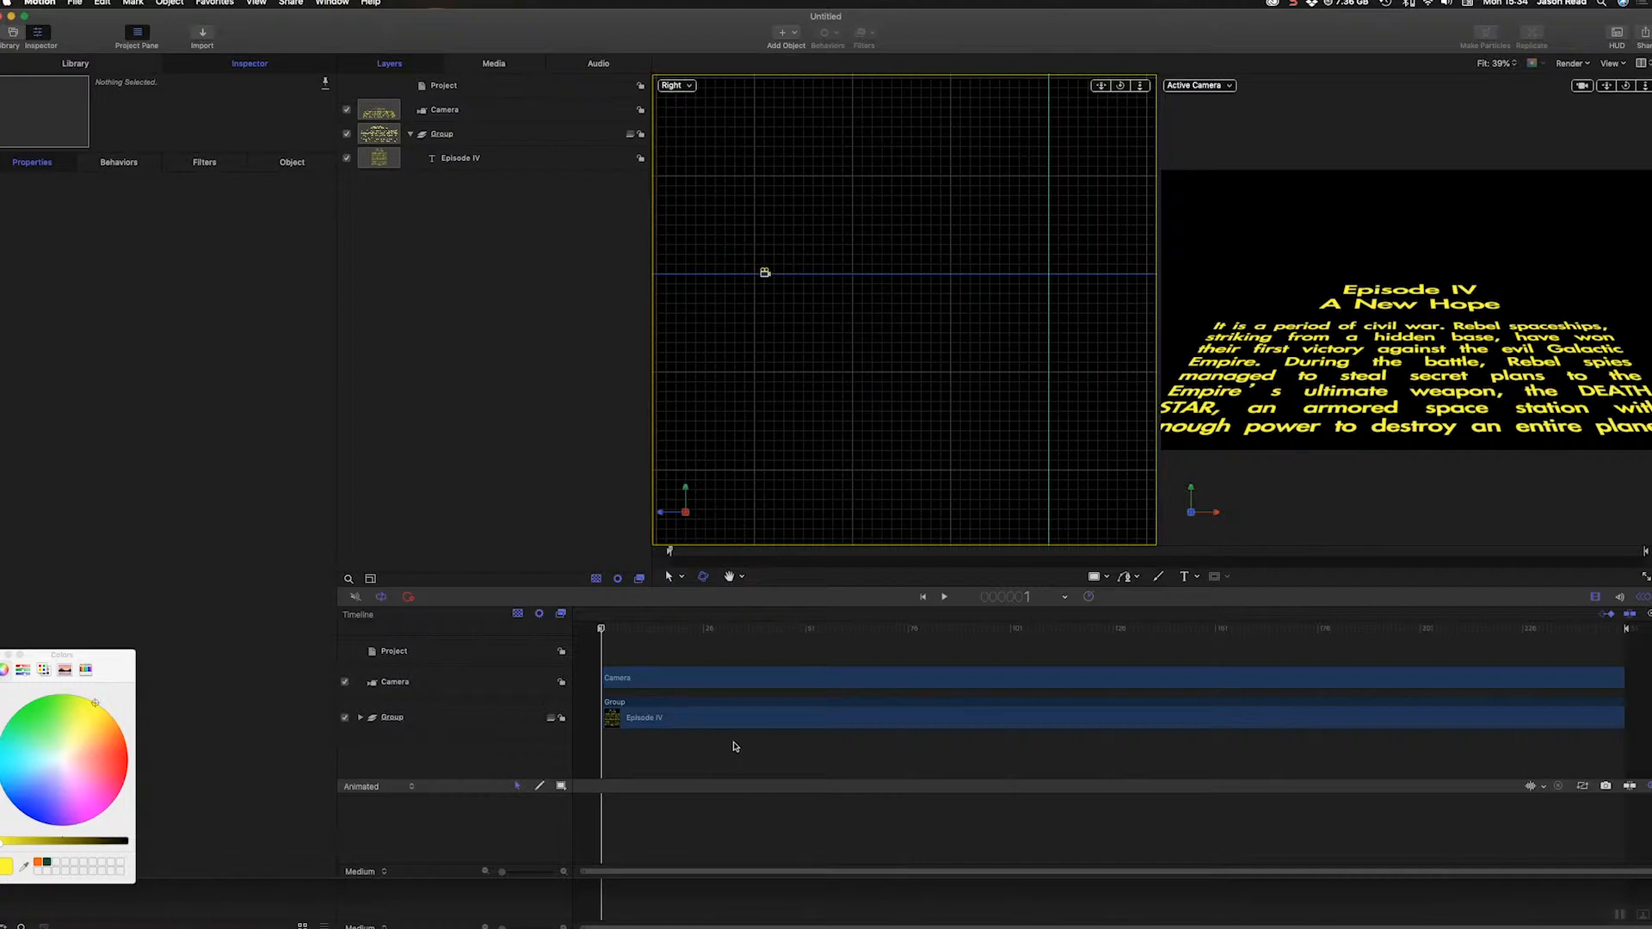
pyautogui.click(882, 719)
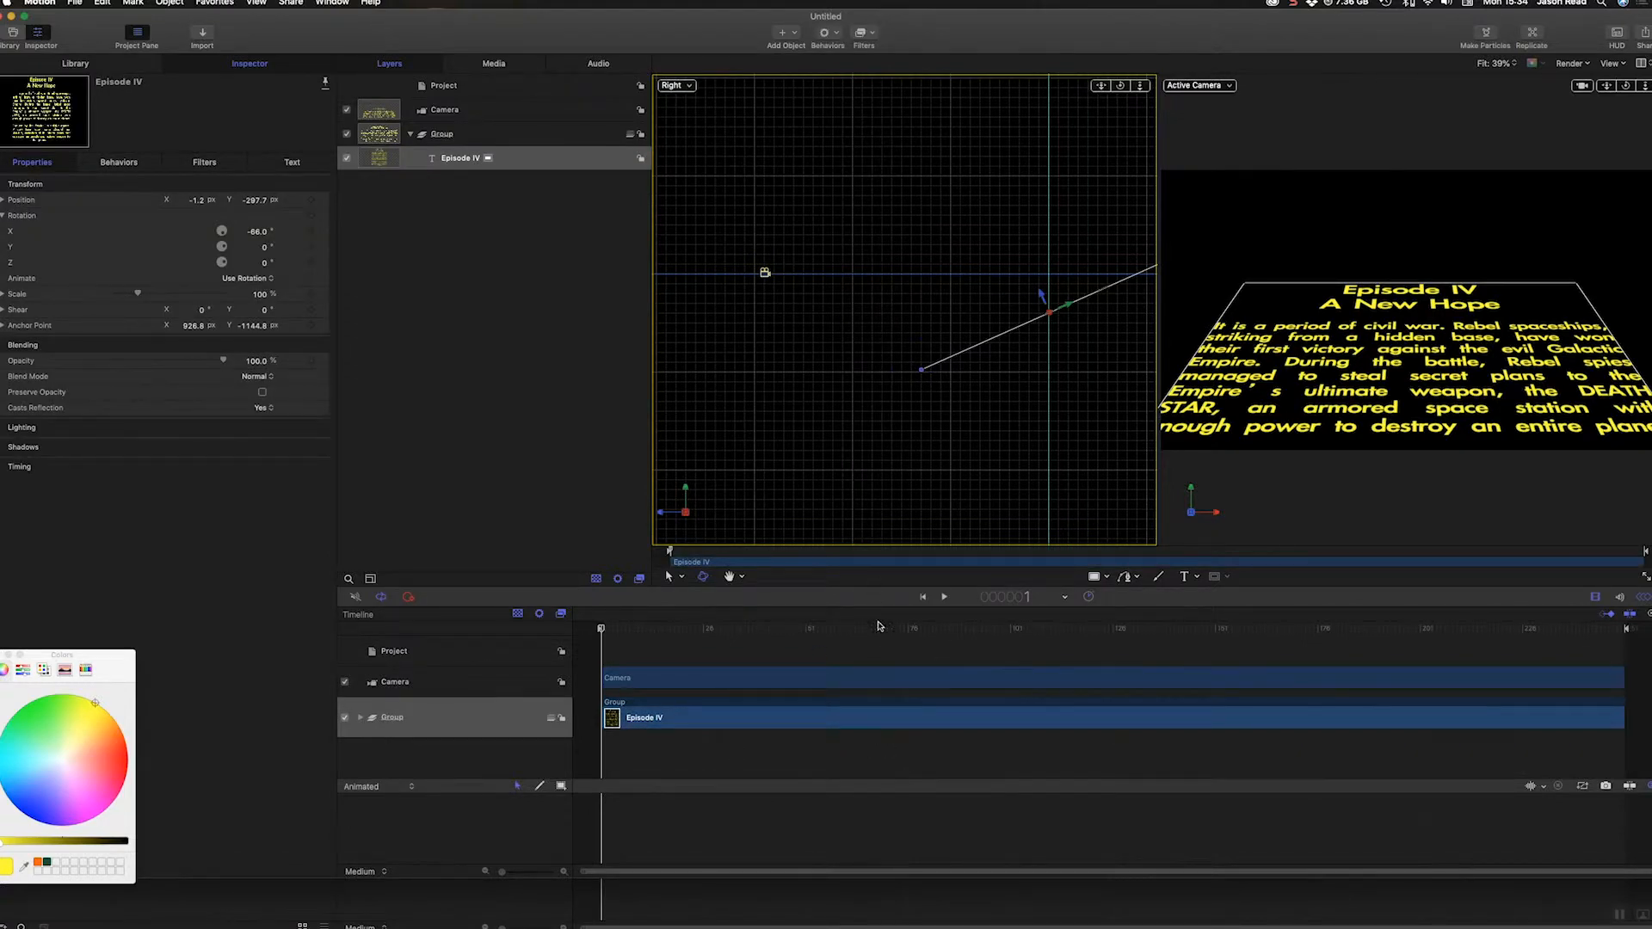
pyautogui.click(895, 750)
pyautogui.click(910, 719)
pyautogui.moveTo(1069, 307); pyautogui.dragTo(900, 386)
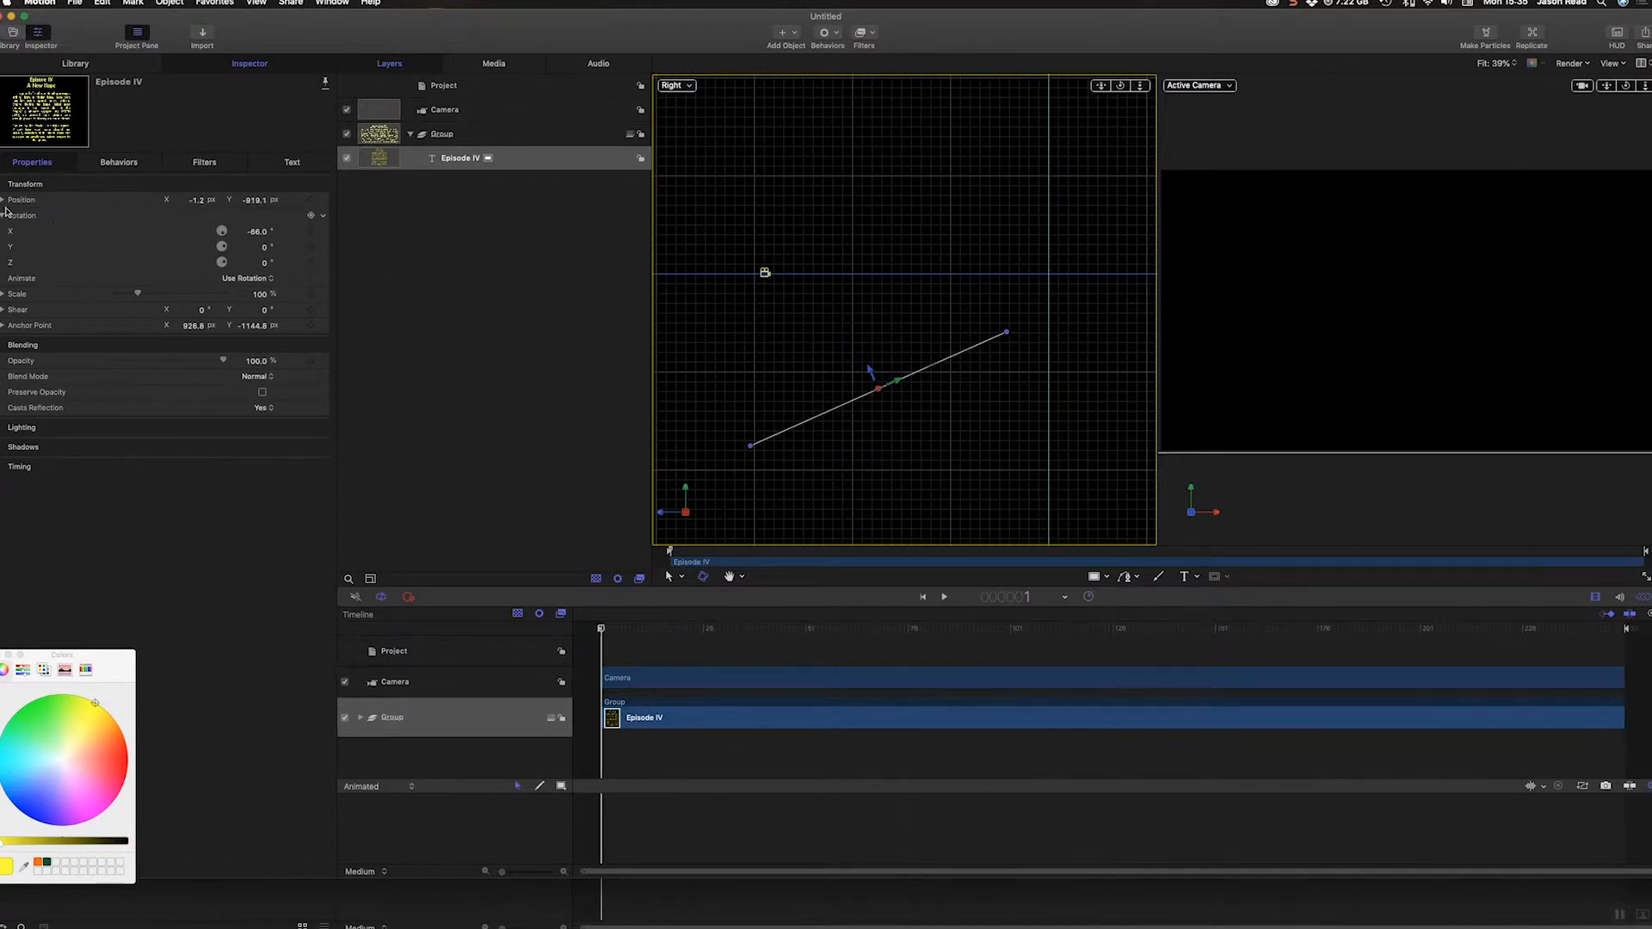
# - Keyframe the text's position at the first frame and move it along its tilted plane away from the camera to about Y 374 px at frame 250
pyautogui.click(312, 200)
pyautogui.moveTo(1597, 635); pyautogui.dragTo(1622, 631)
pyautogui.moveTo(895, 380); pyautogui.dragTo(1287, 303)
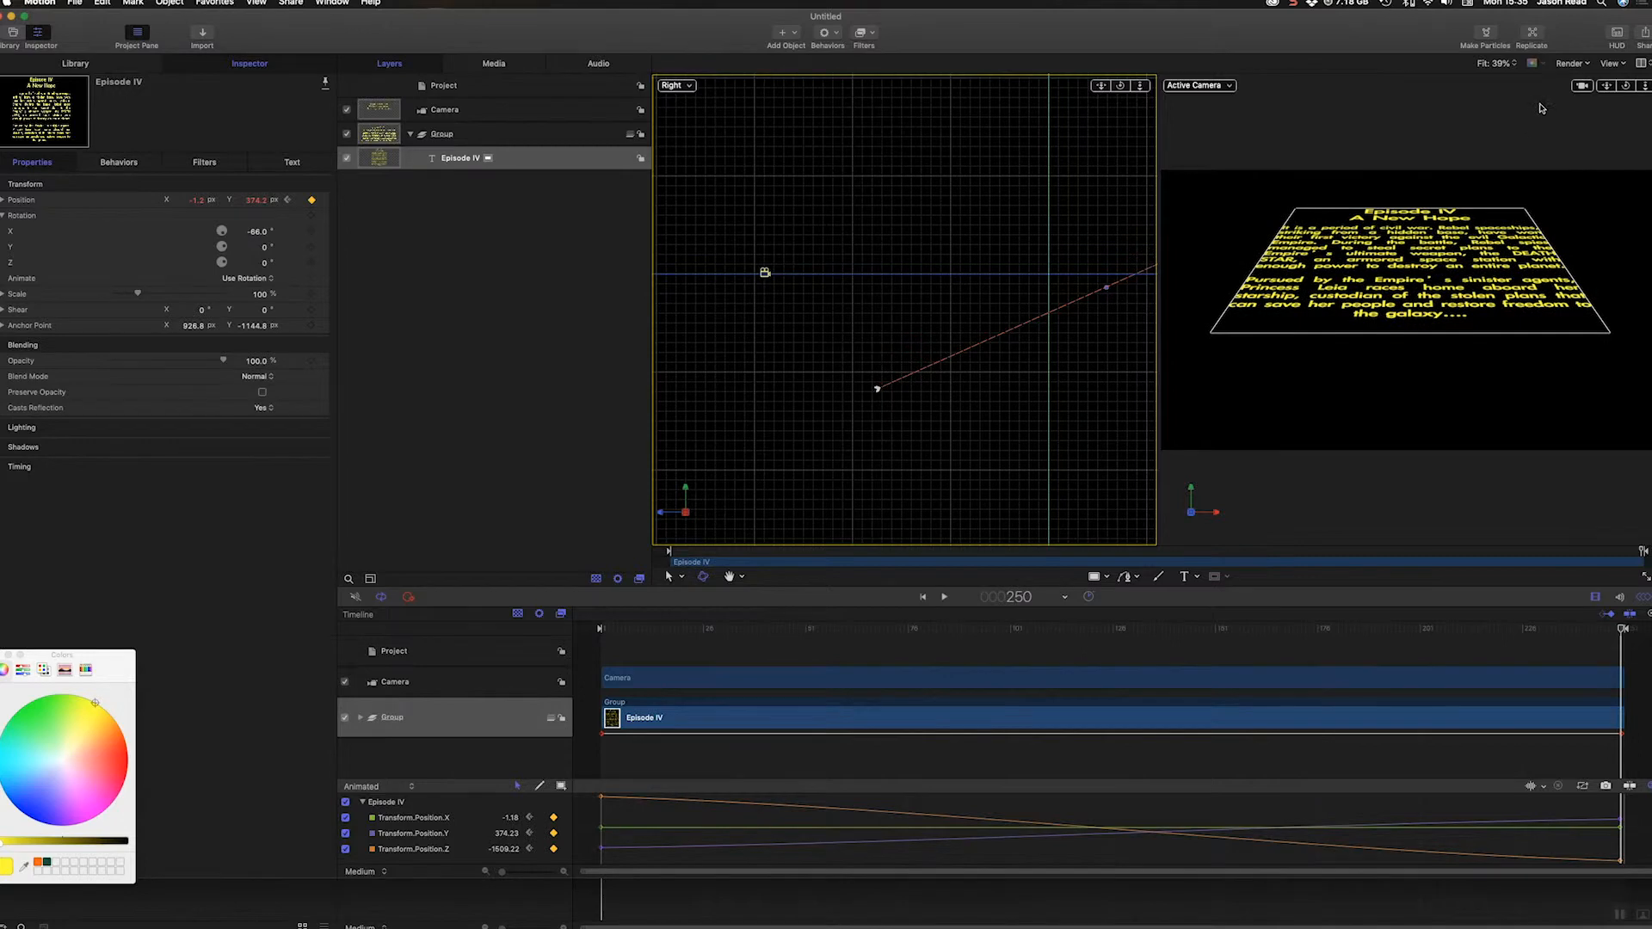
# - Zoom the Right view out to 12% and move the Episode IV text farther away from the camera along its plane at frame 250
pyautogui.click(1488, 64)
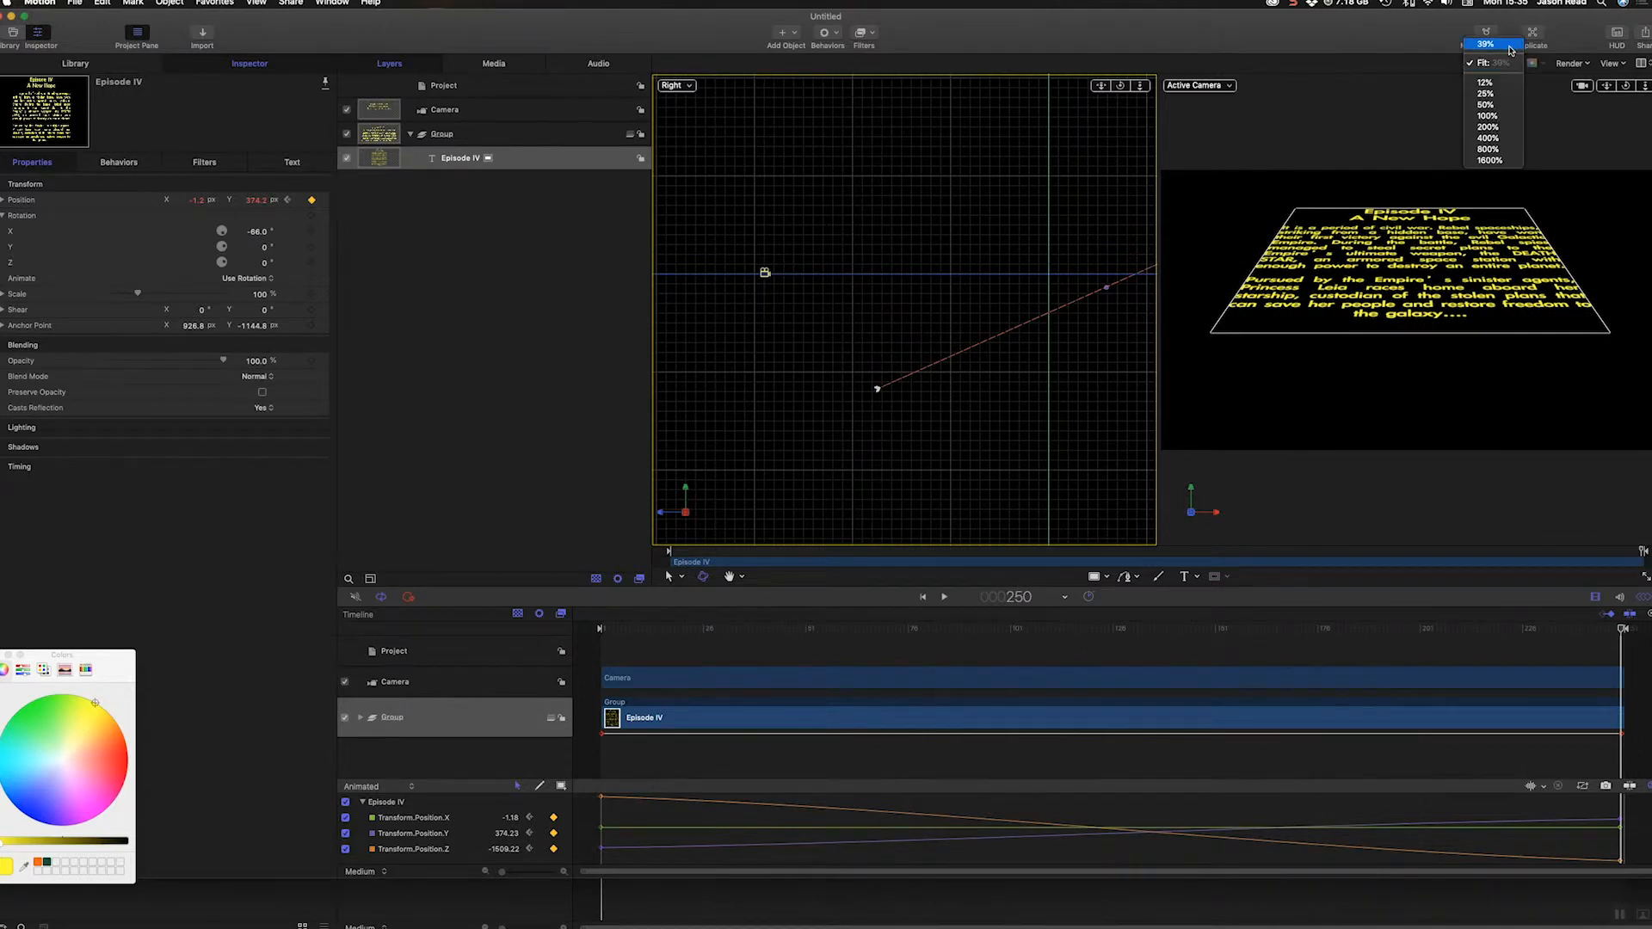
pyautogui.click(1502, 94)
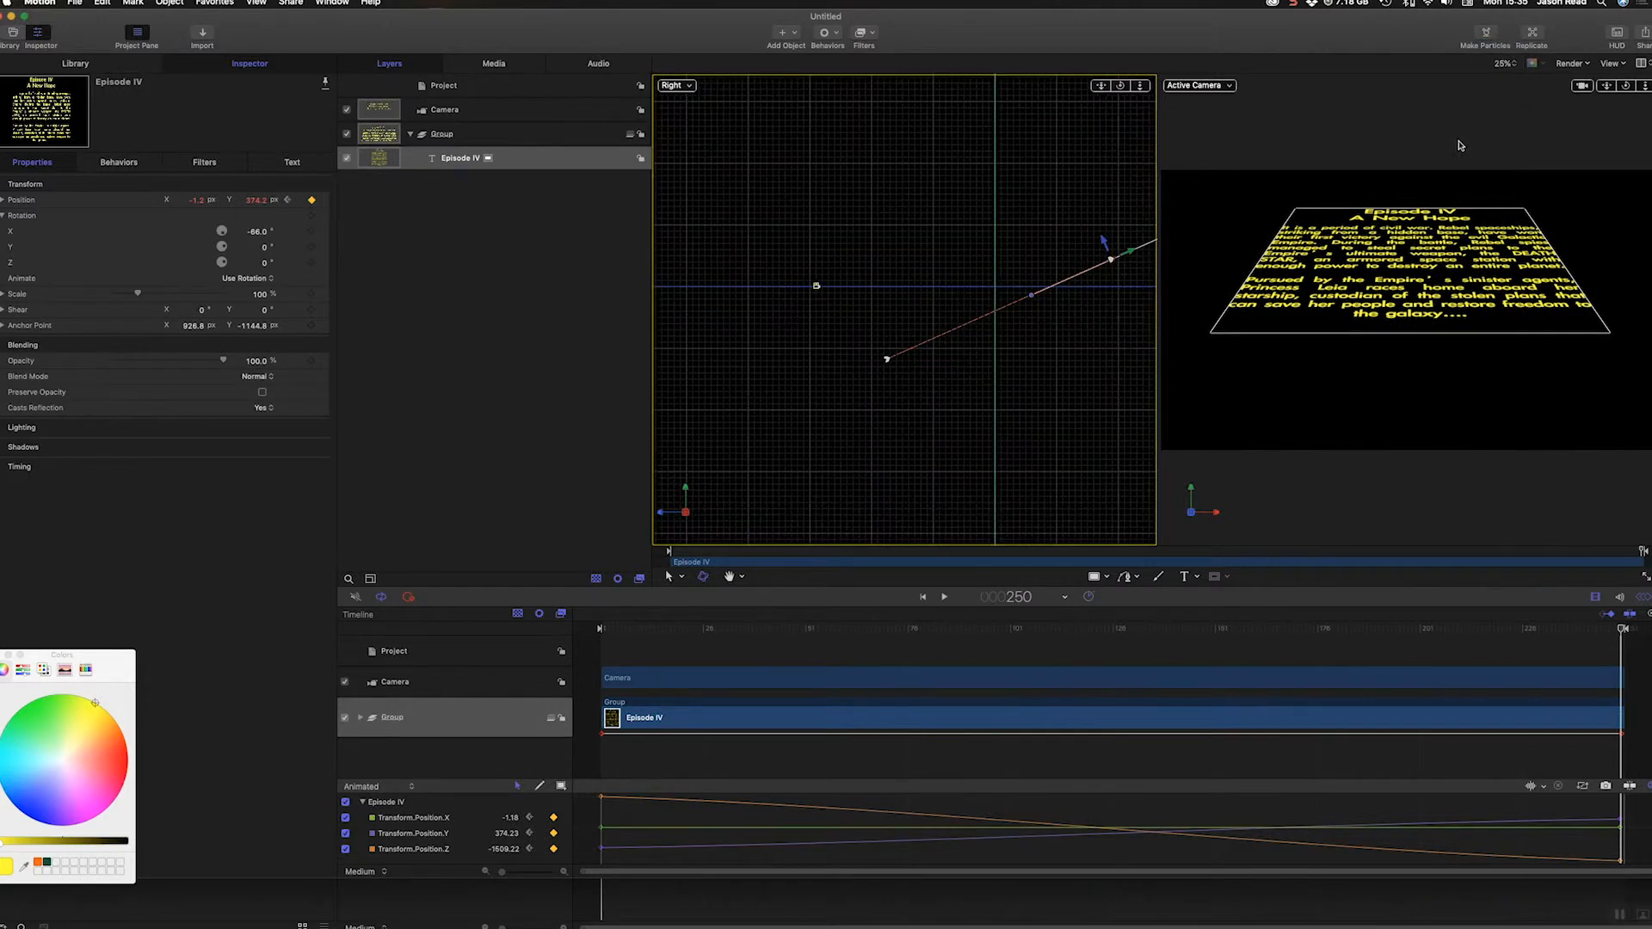
pyautogui.click(1090, 347)
pyautogui.click(1517, 63)
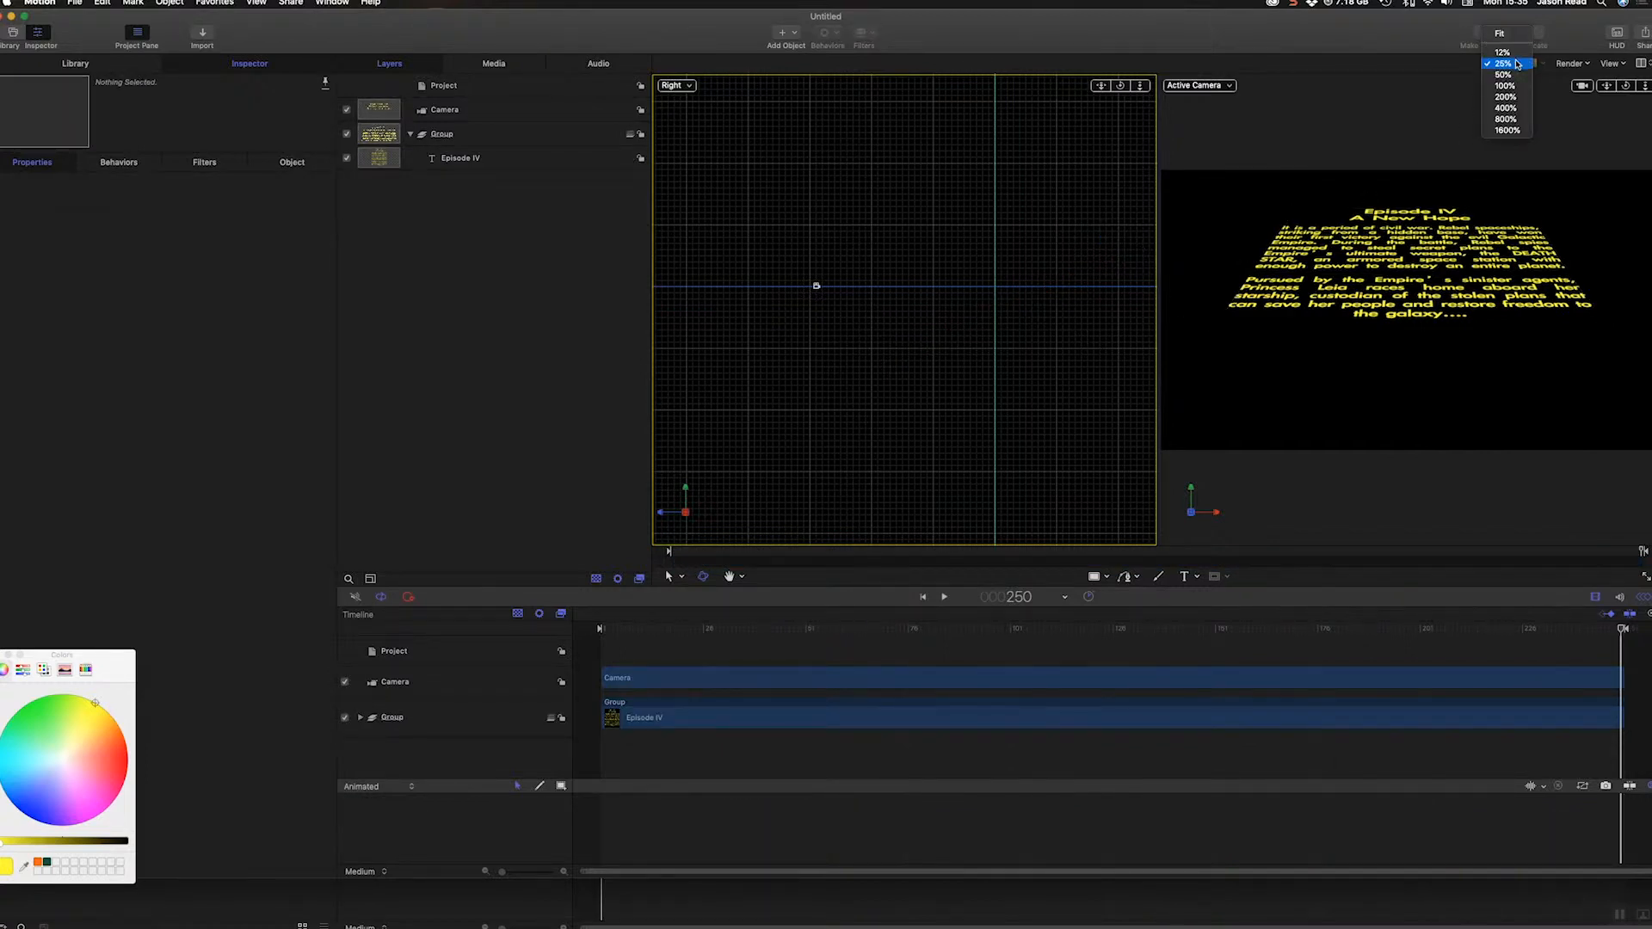
pyautogui.click(1502, 52)
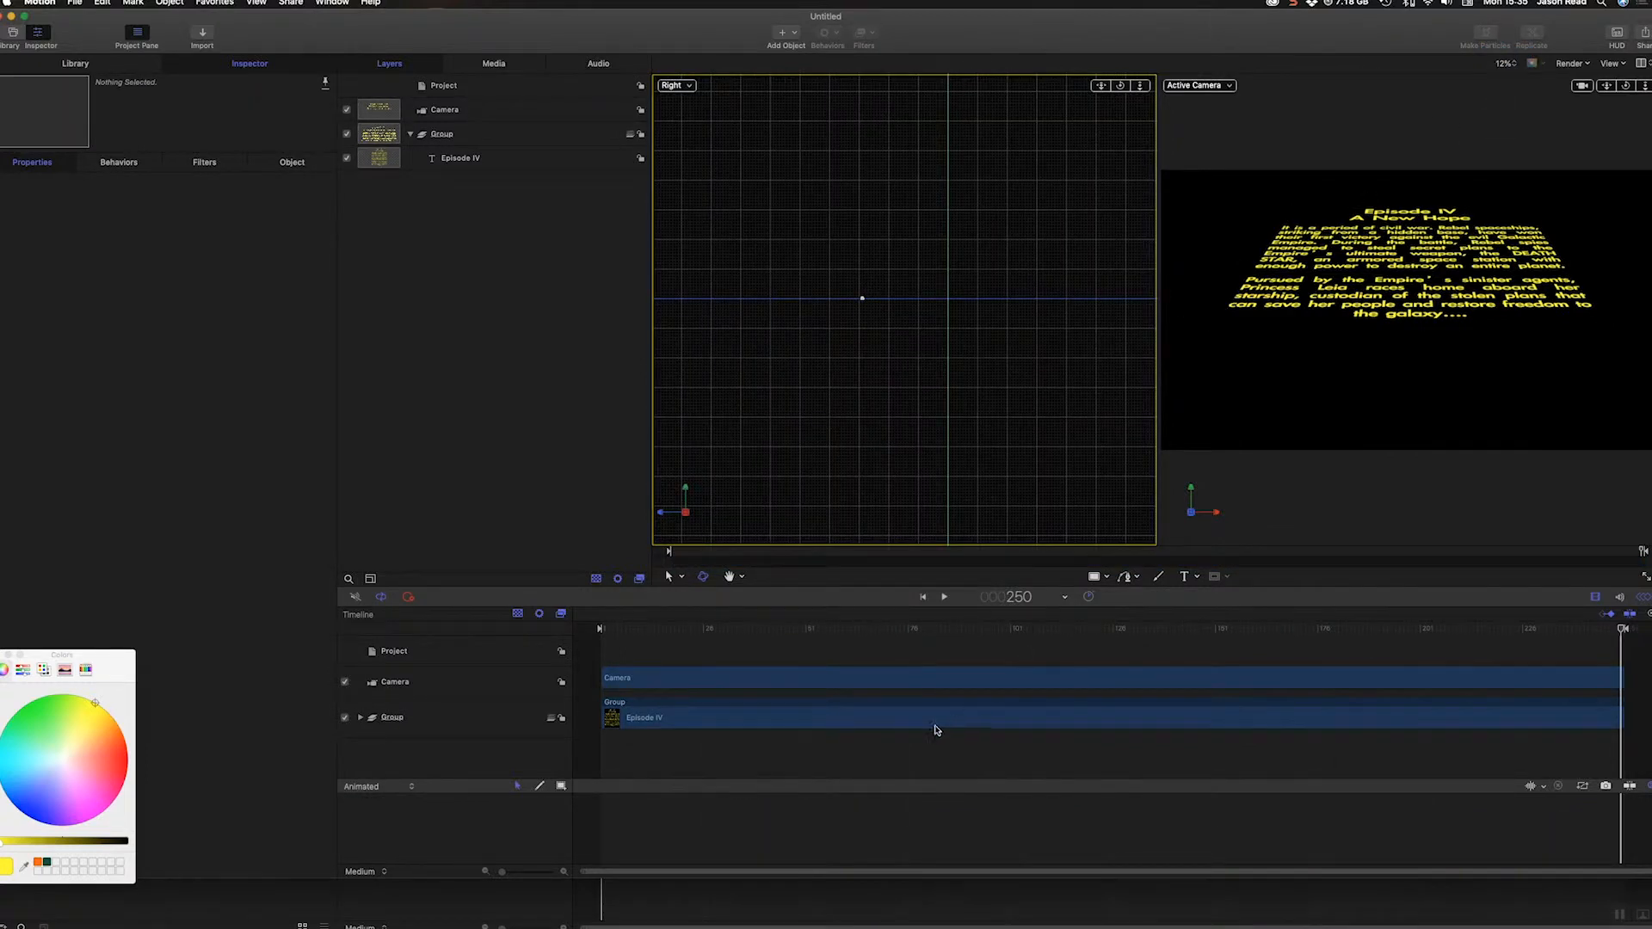
pyautogui.click(465, 158)
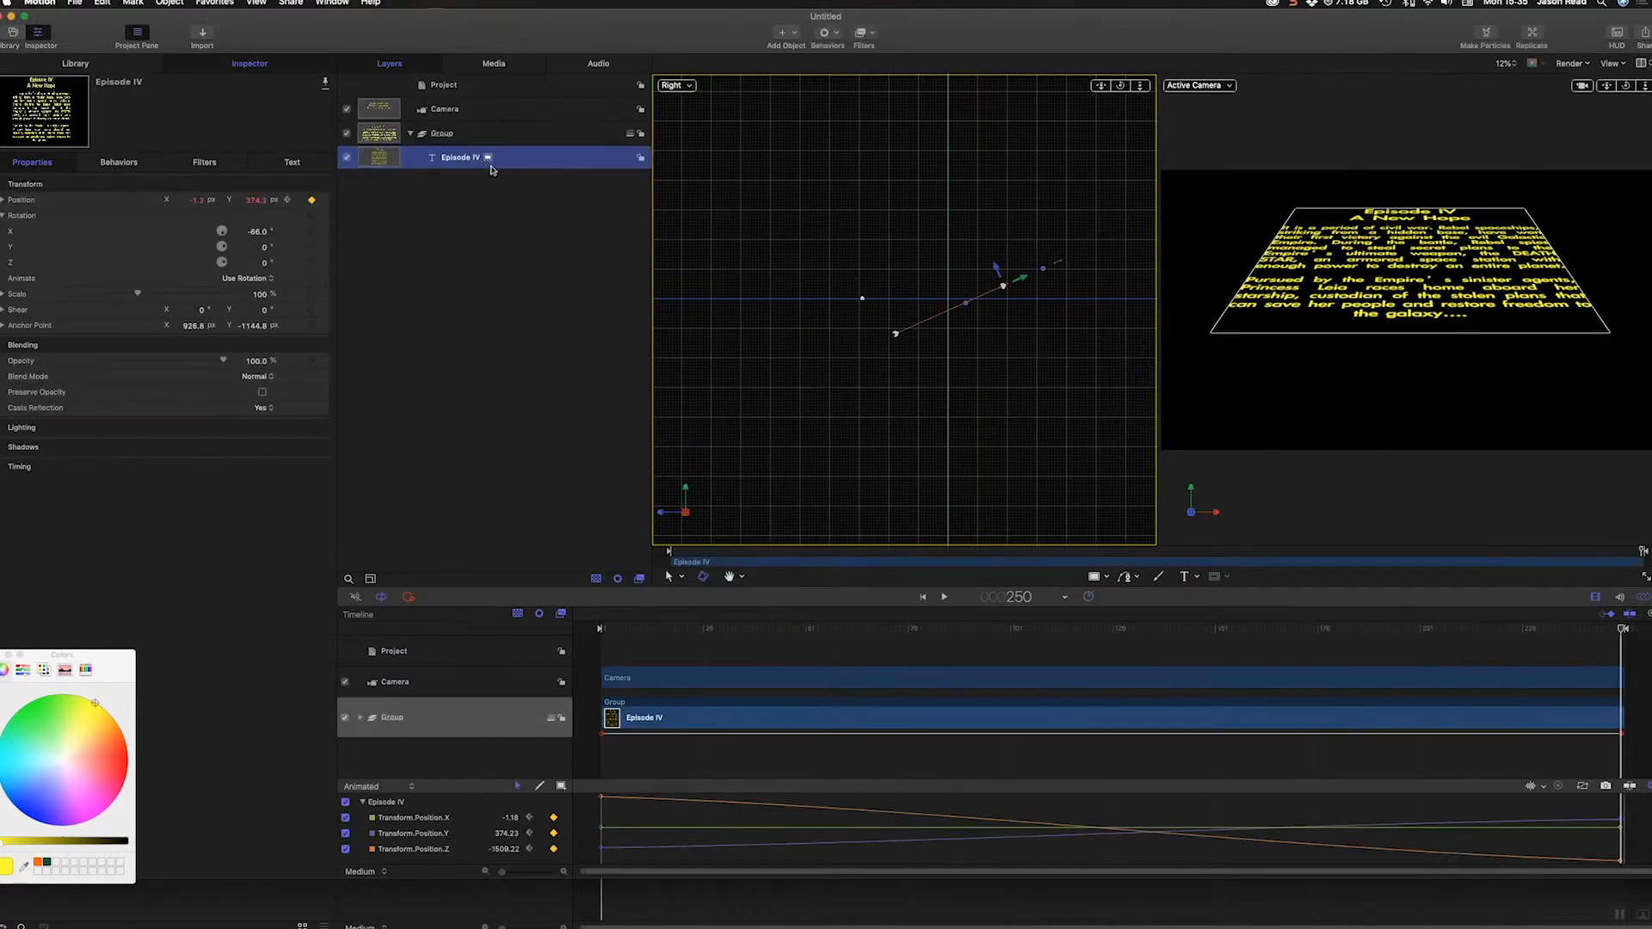
pyautogui.moveTo(1028, 273); pyautogui.dragTo(1170, 266)
# - Play back the receding text and check the crawl in the Active Camera view
pyautogui.press('space')
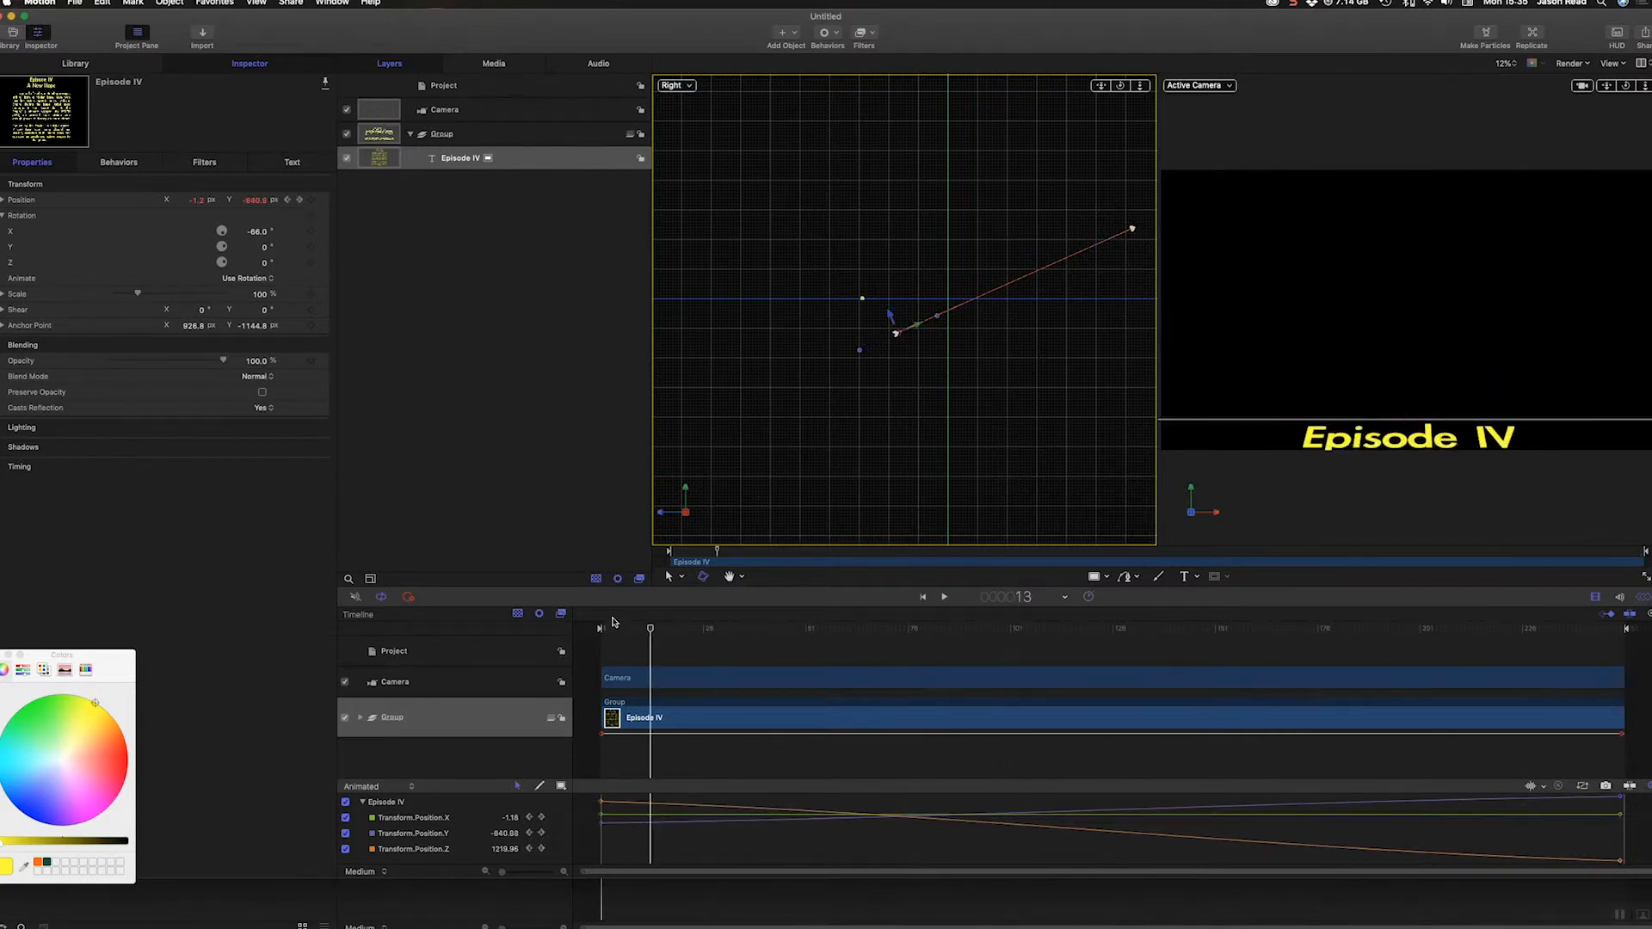
pyautogui.press('space')
pyautogui.click(1273, 535)
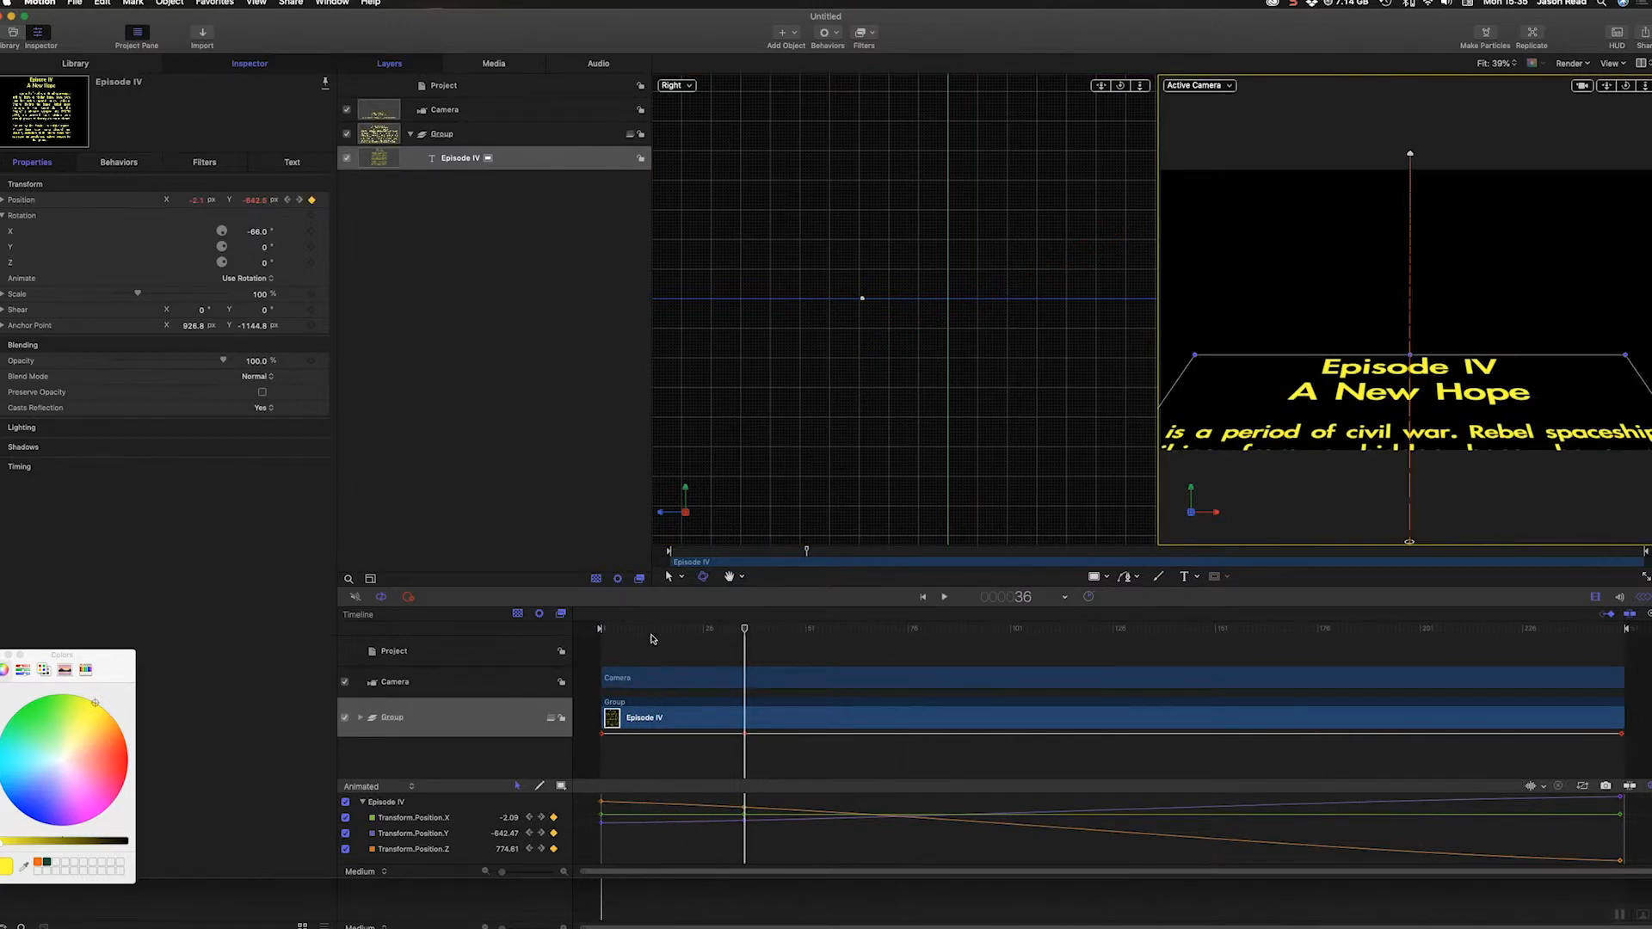
pyautogui.press('space')
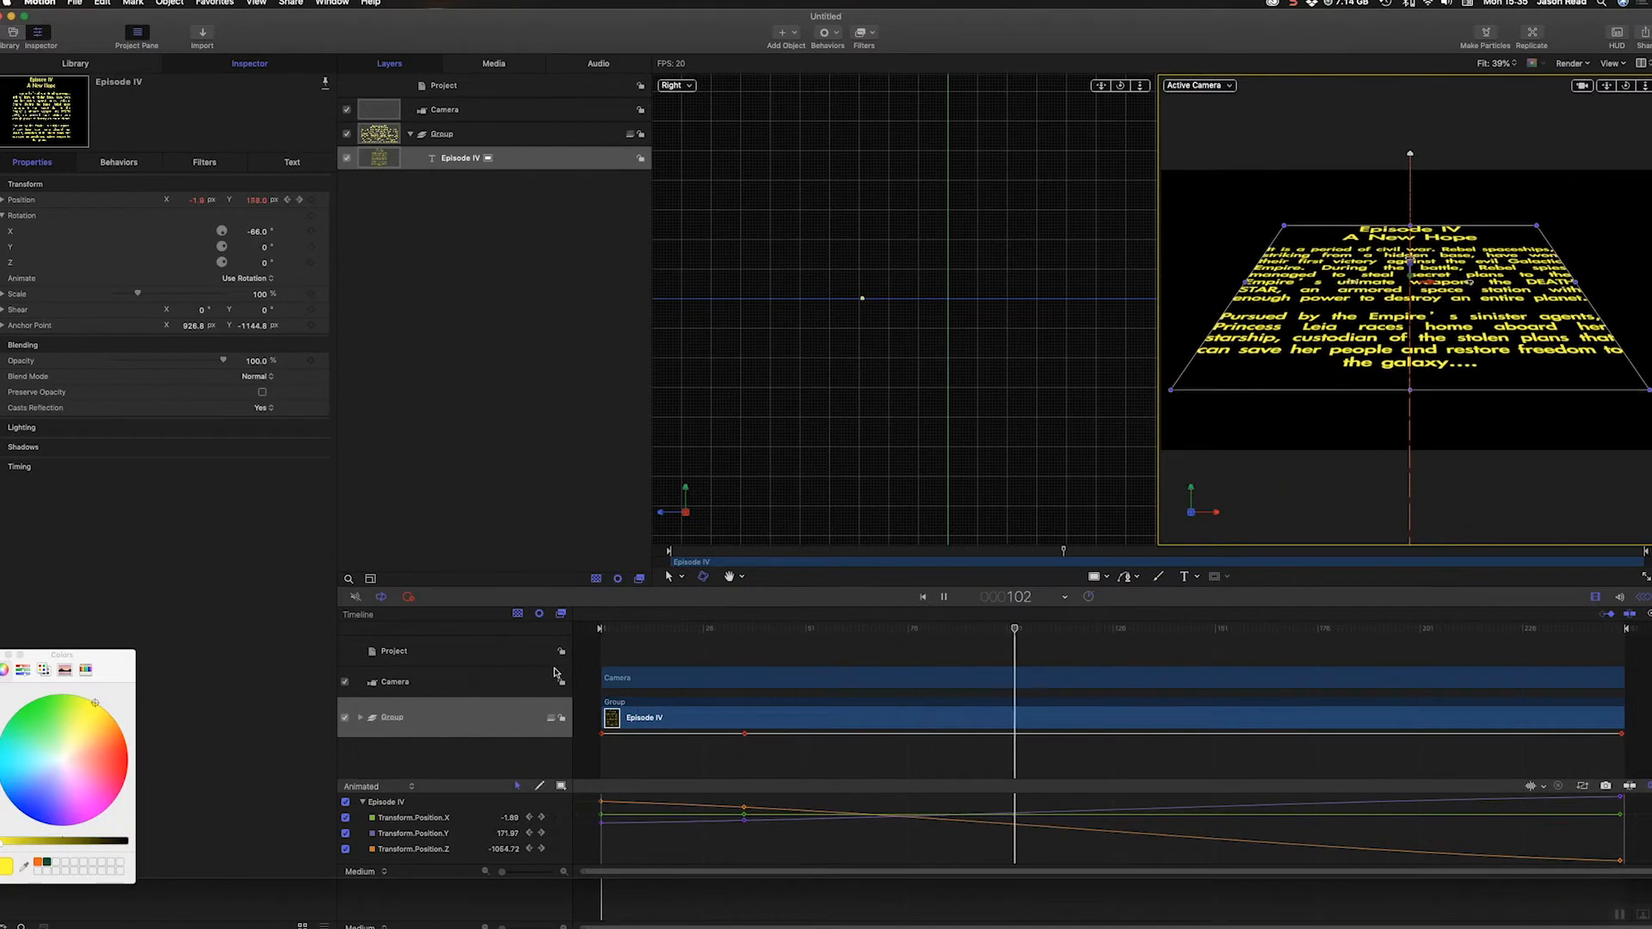
# - Lock the Camera and the Episode IV text's group against changes and return to the first frame
pyautogui.press('space')
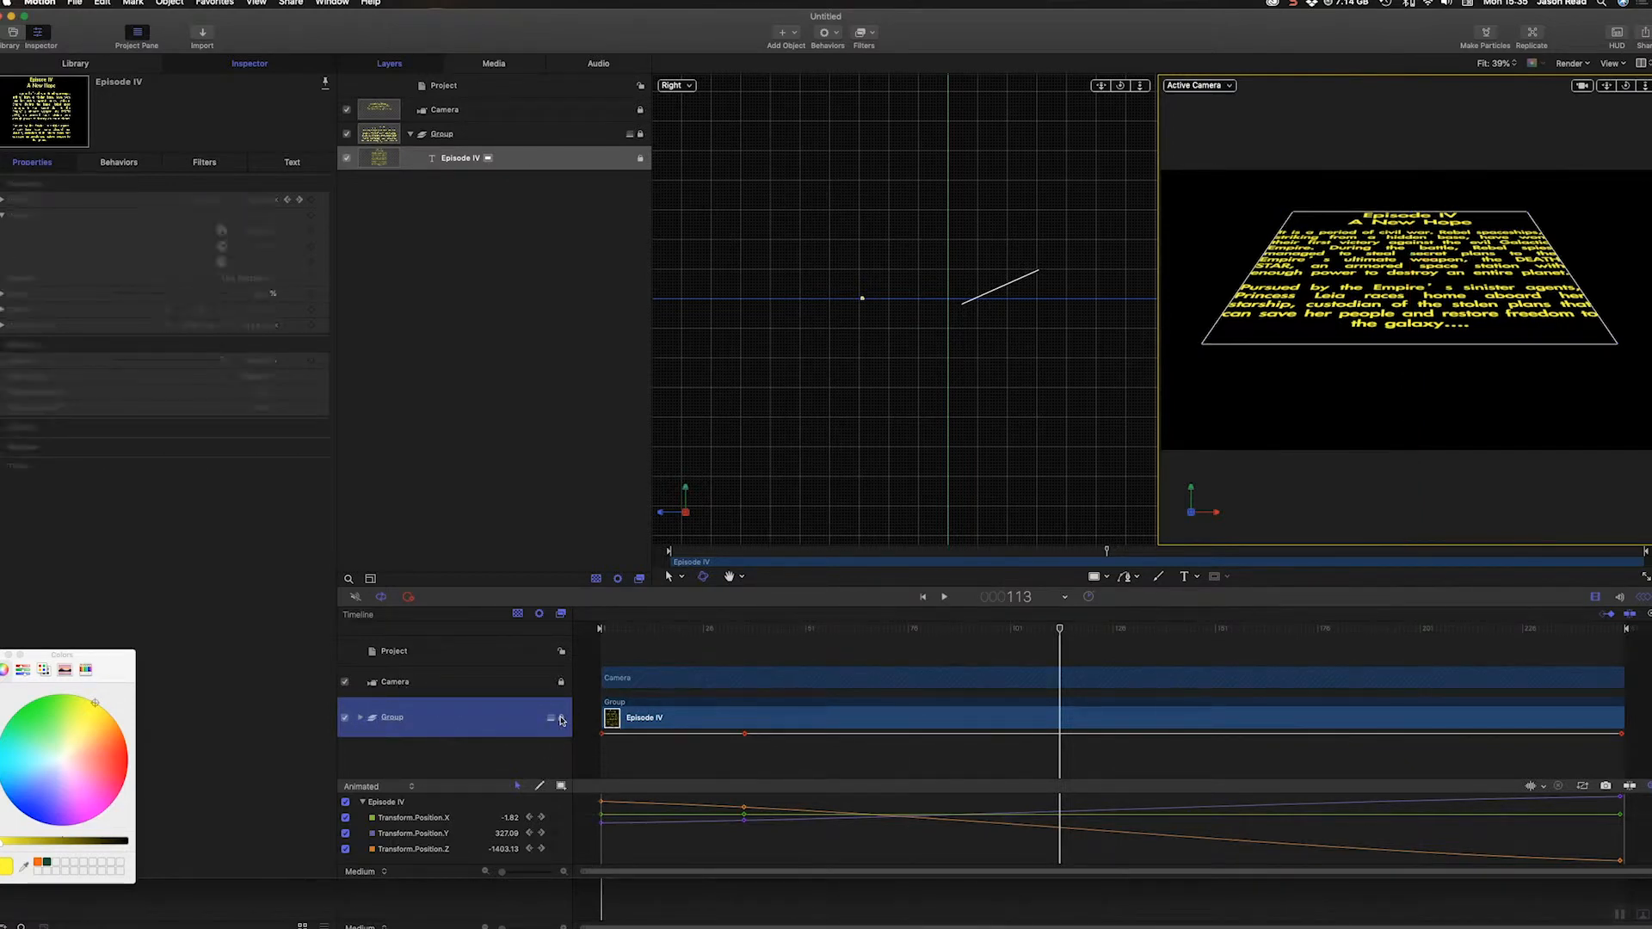
pyautogui.moveTo(627, 637); pyautogui.dragTo(572, 629)
pyautogui.press('space')
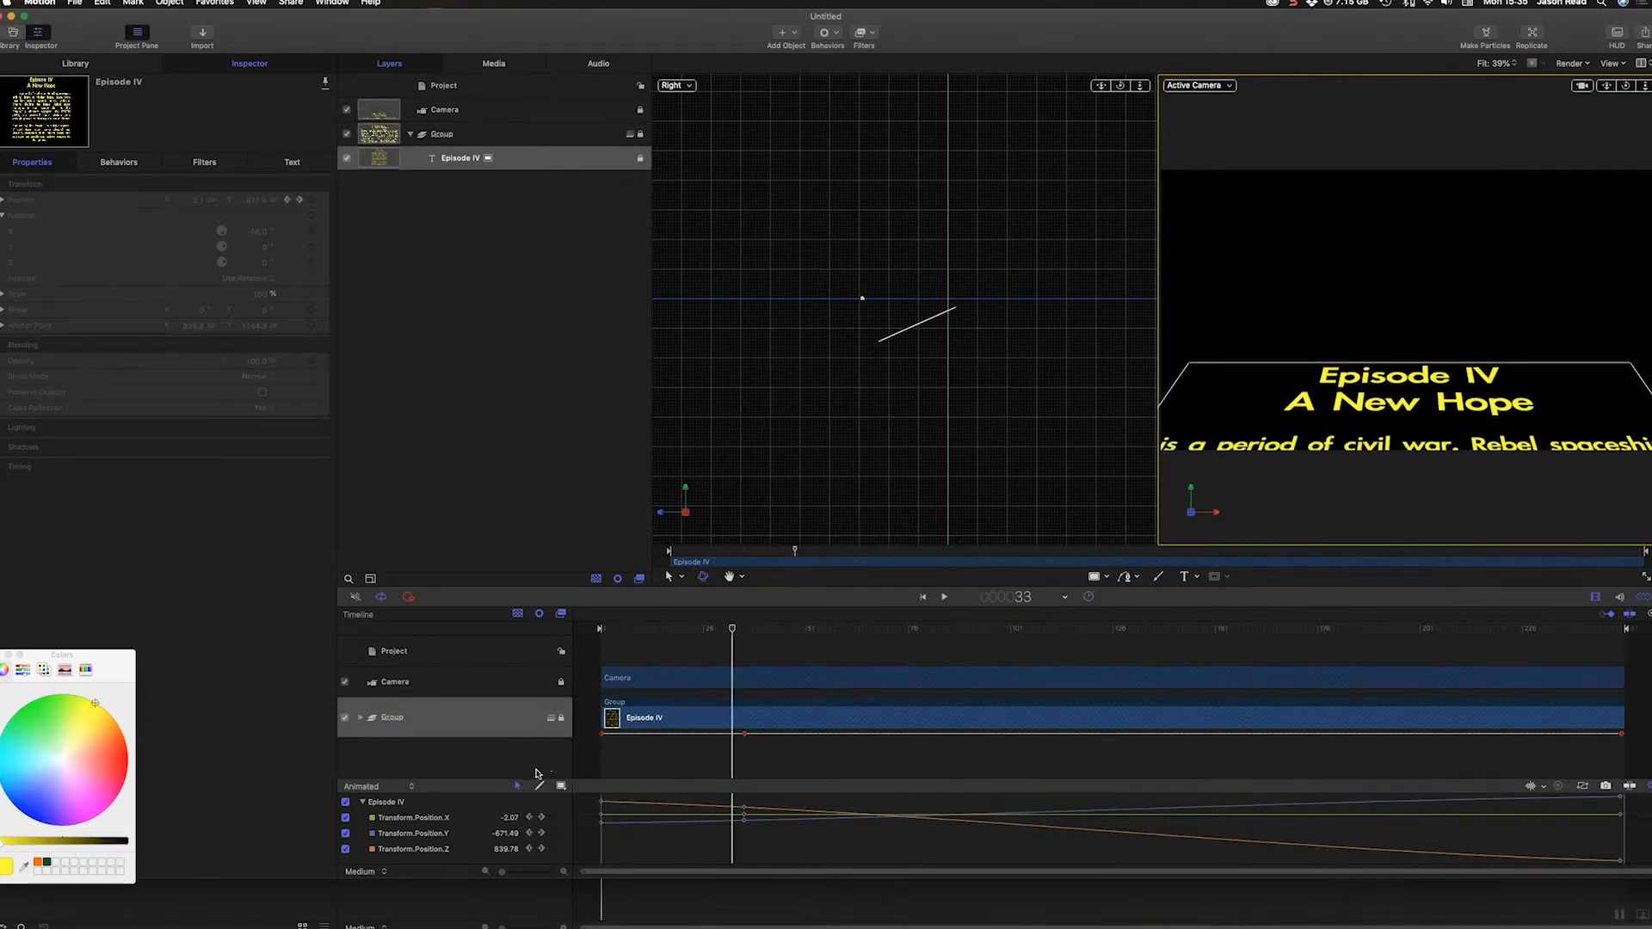
pyautogui.press('Home')
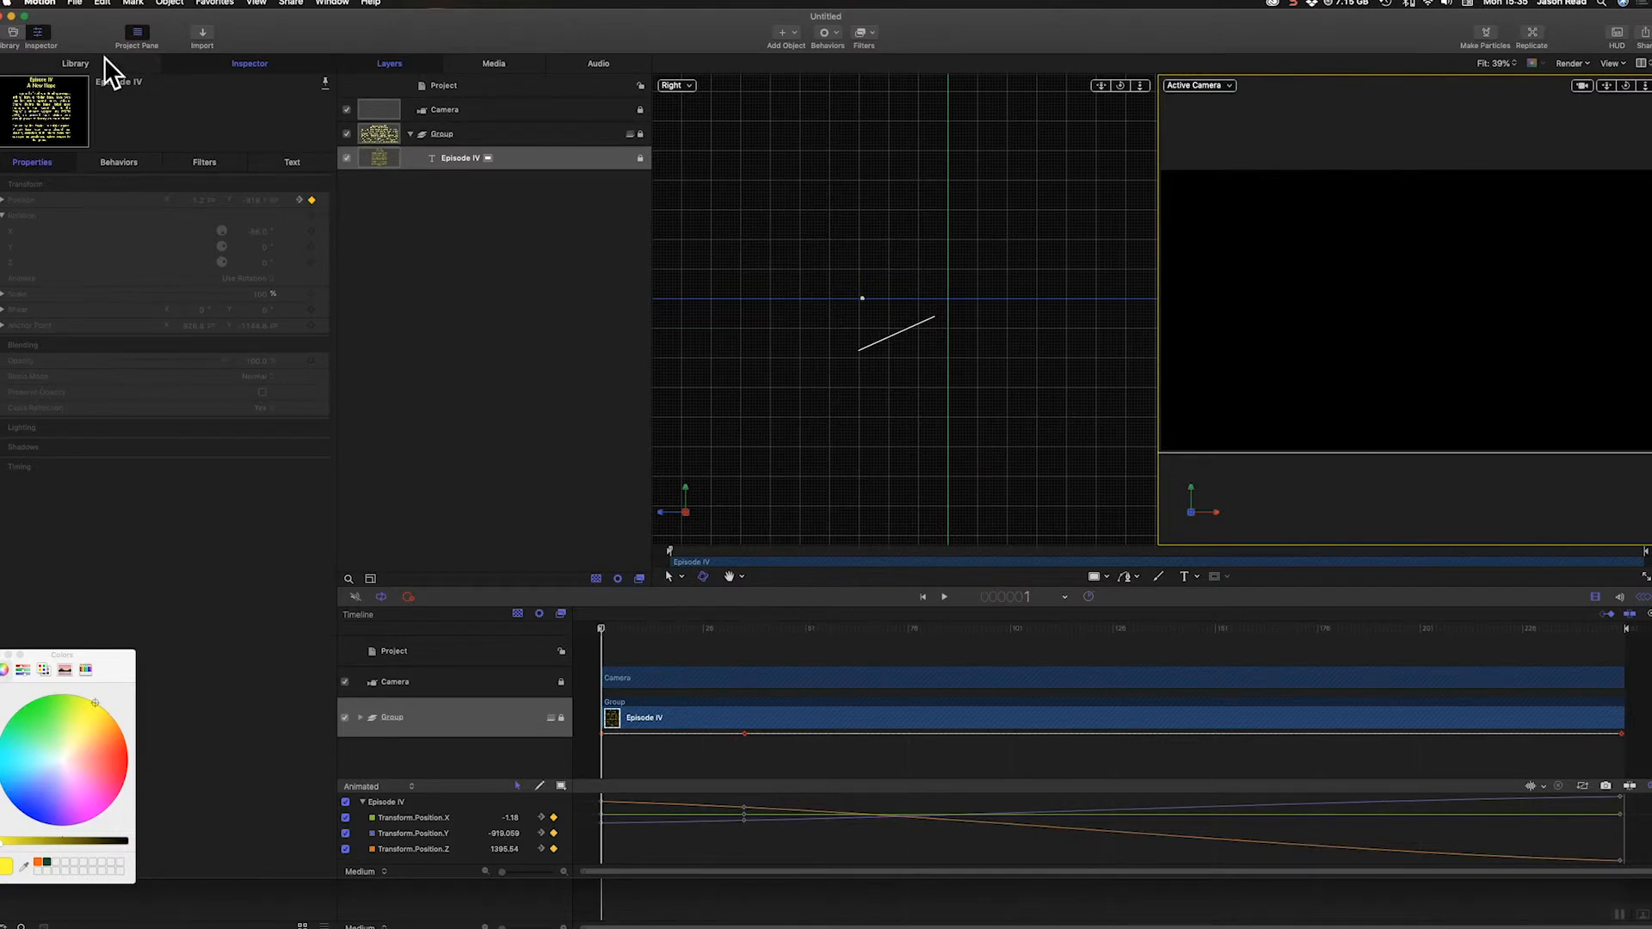
# - Add the Star Travel particle emitter from the library's SciFi category to the project in its own group
pyautogui.click(76, 63)
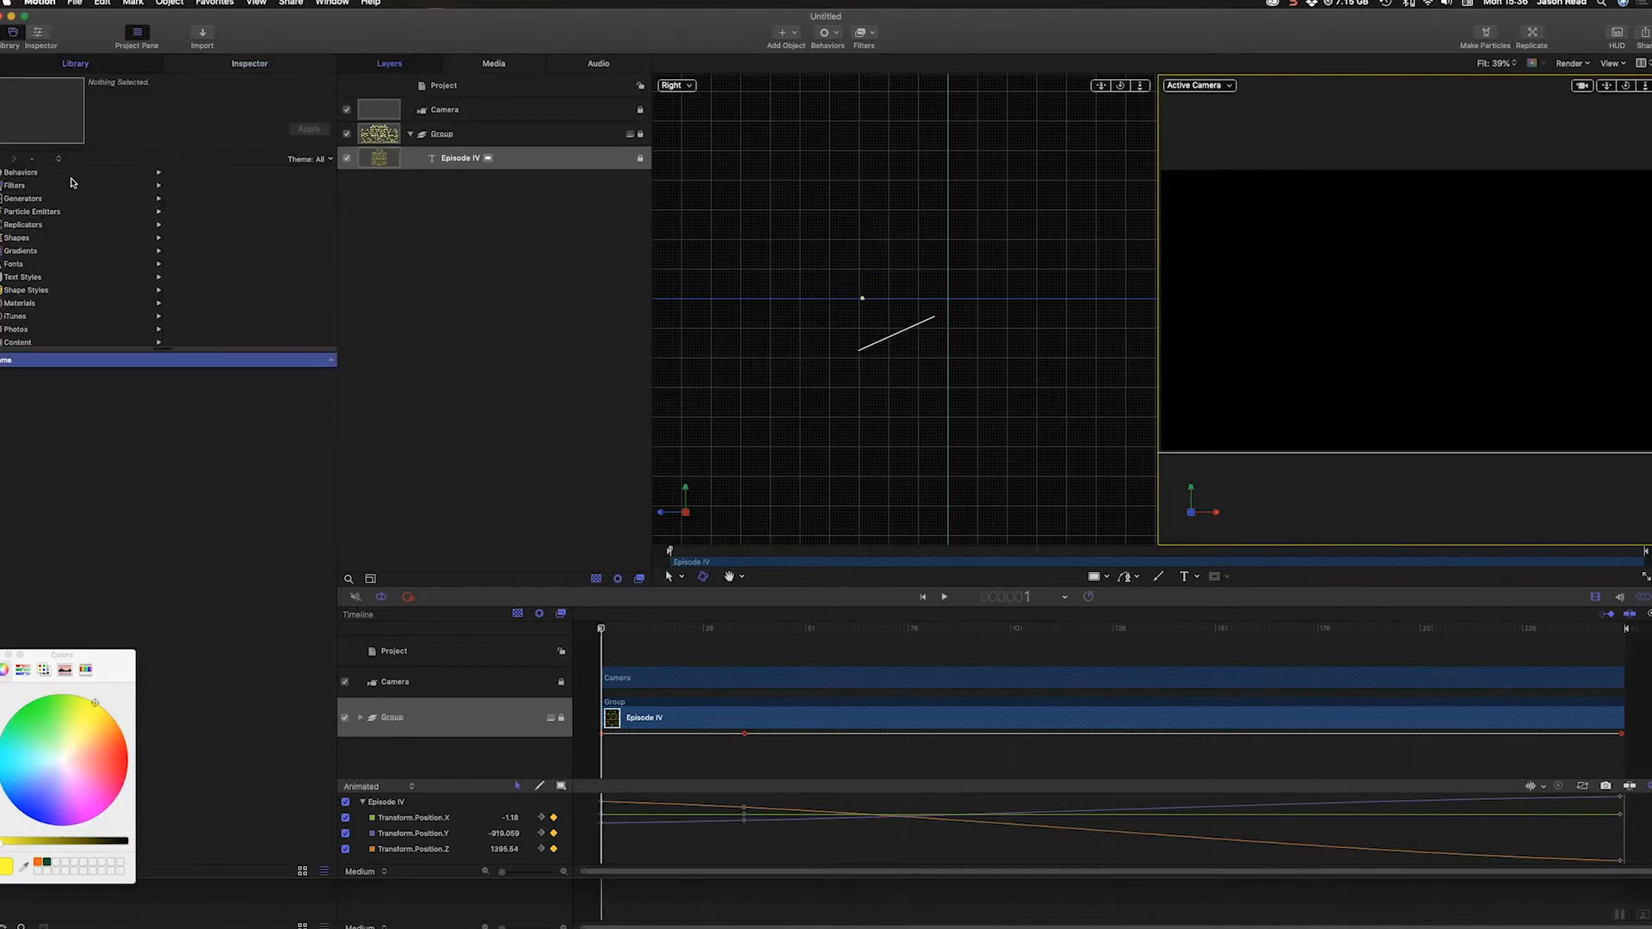
pyautogui.click(38, 213)
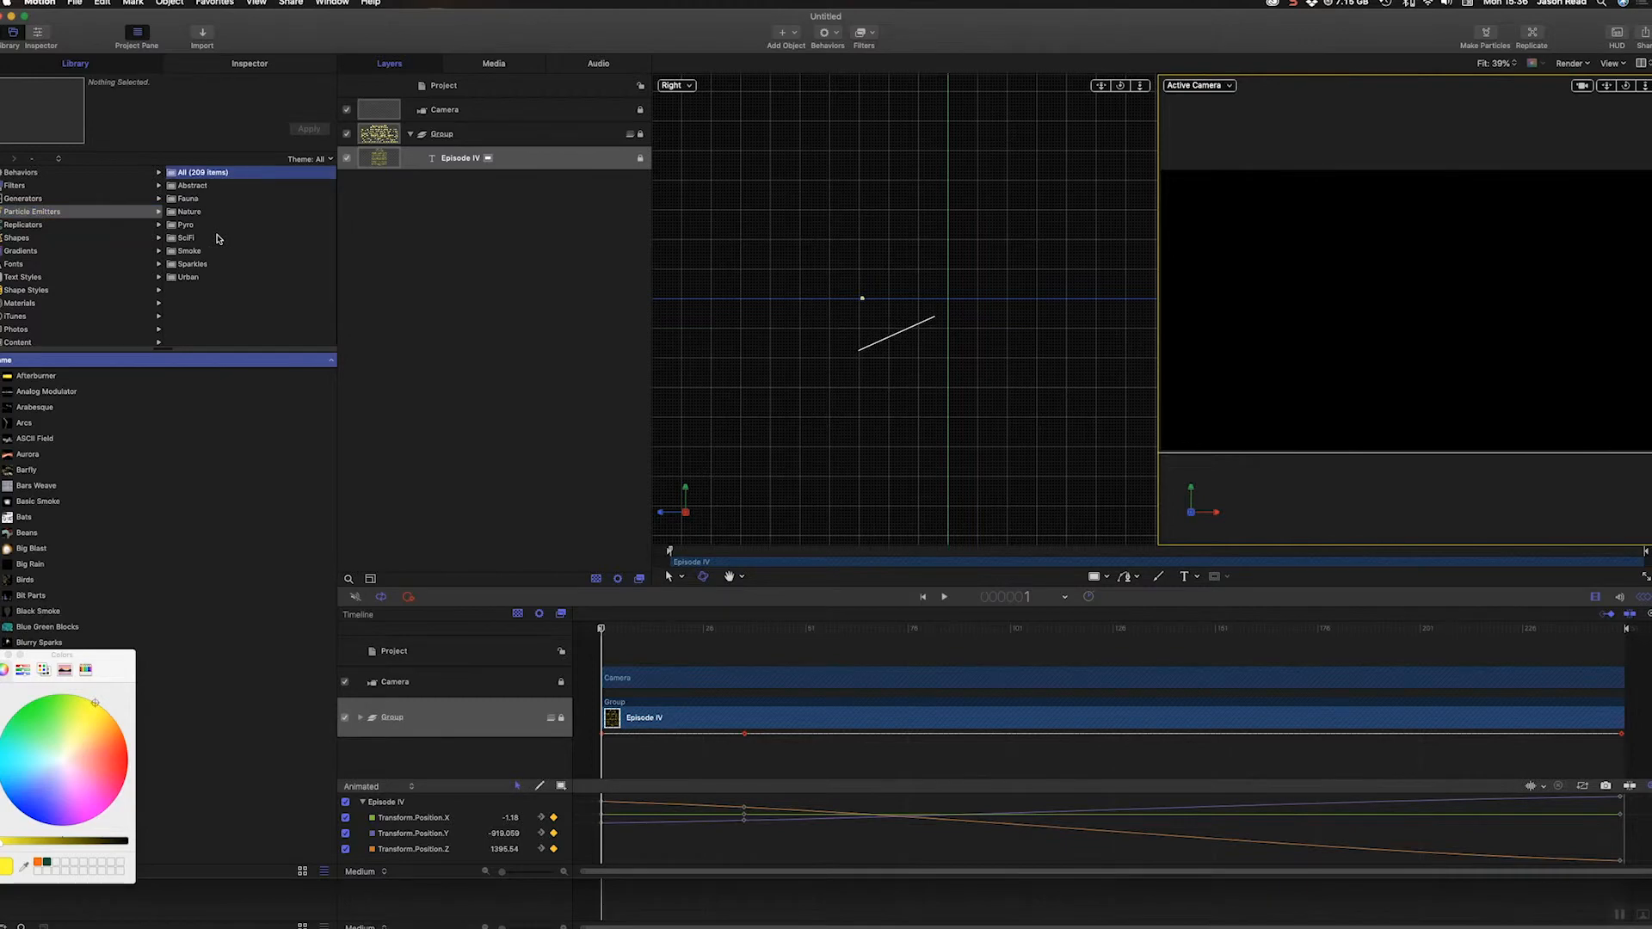
pyautogui.click(185, 238)
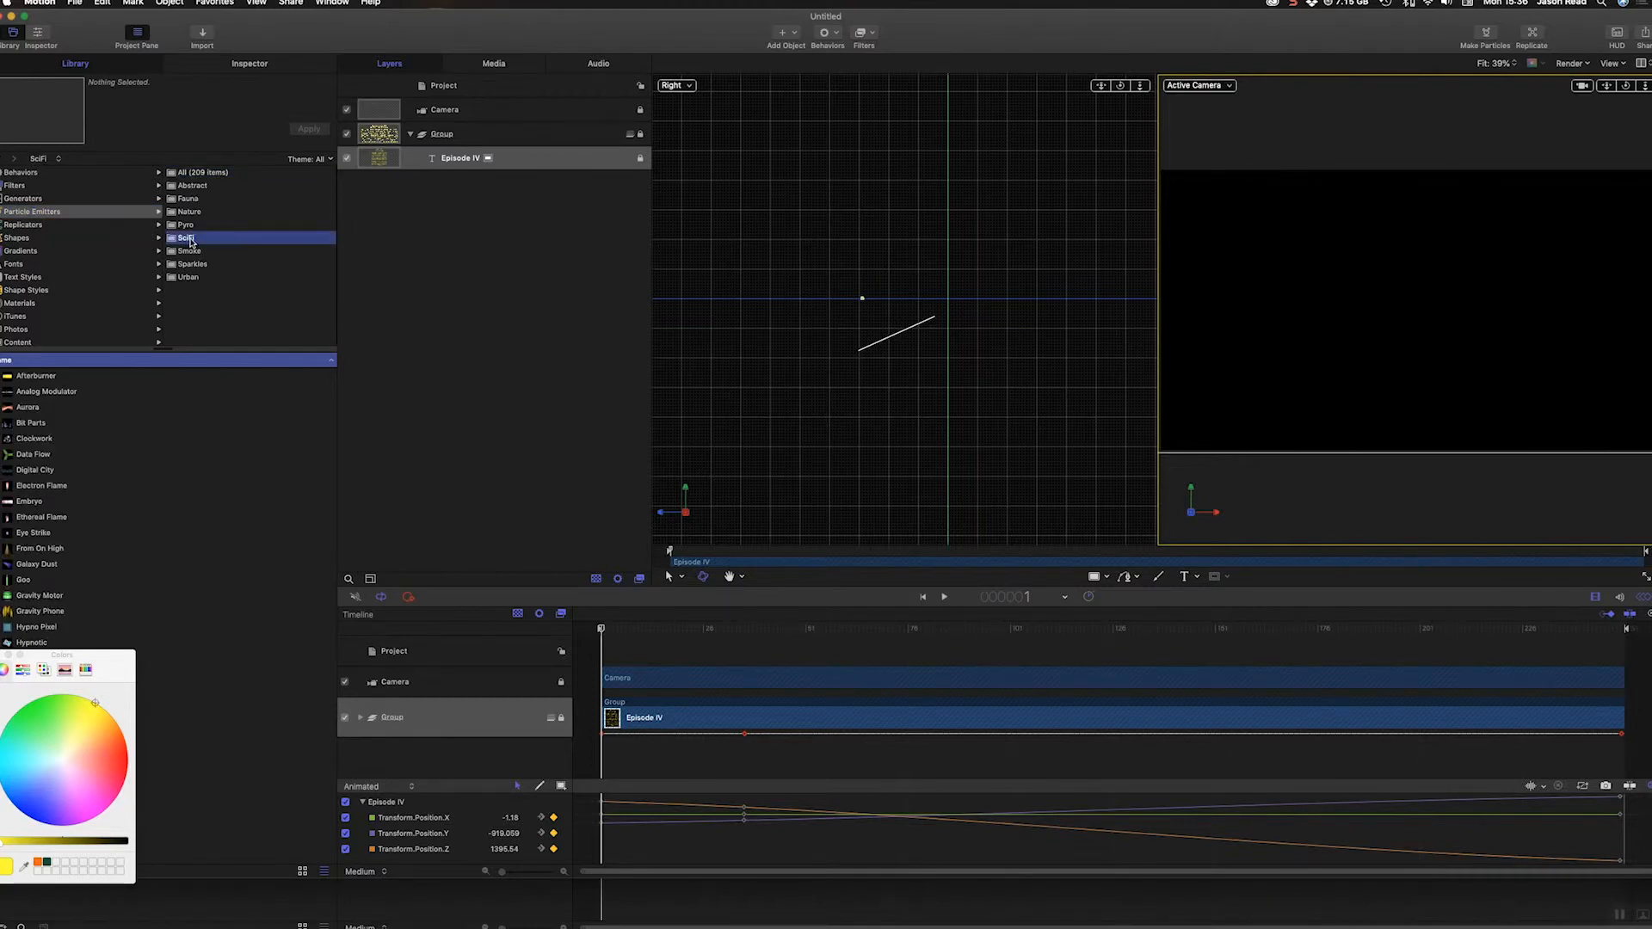
pyautogui.click(0, 655)
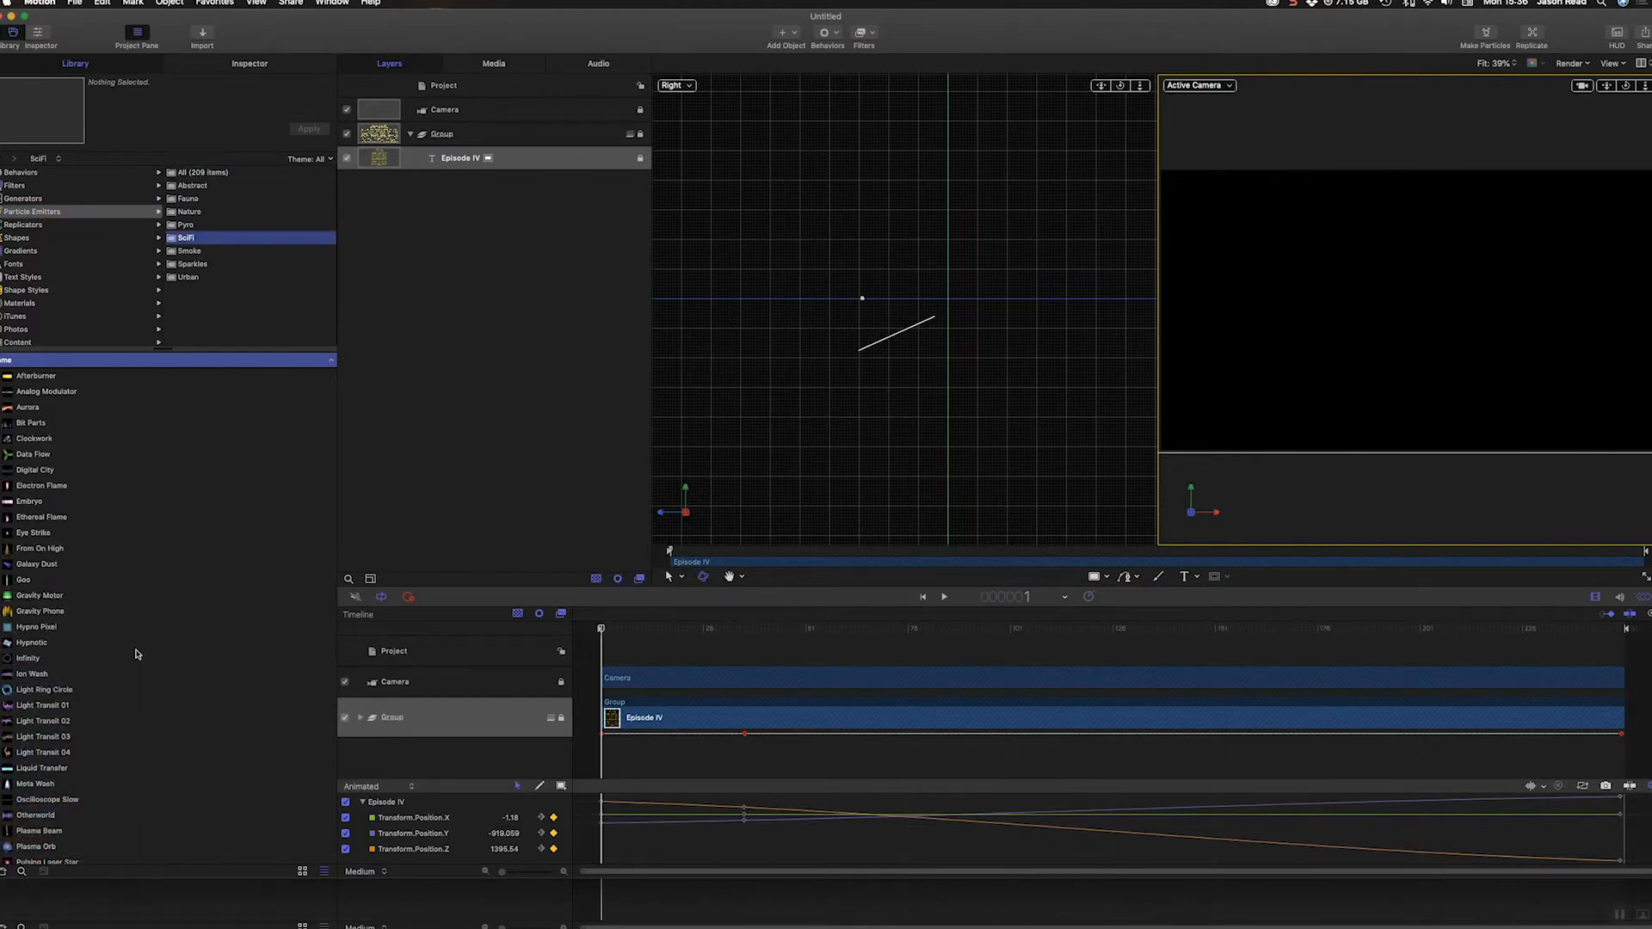
pyautogui.scroll(-8, 202, 500)
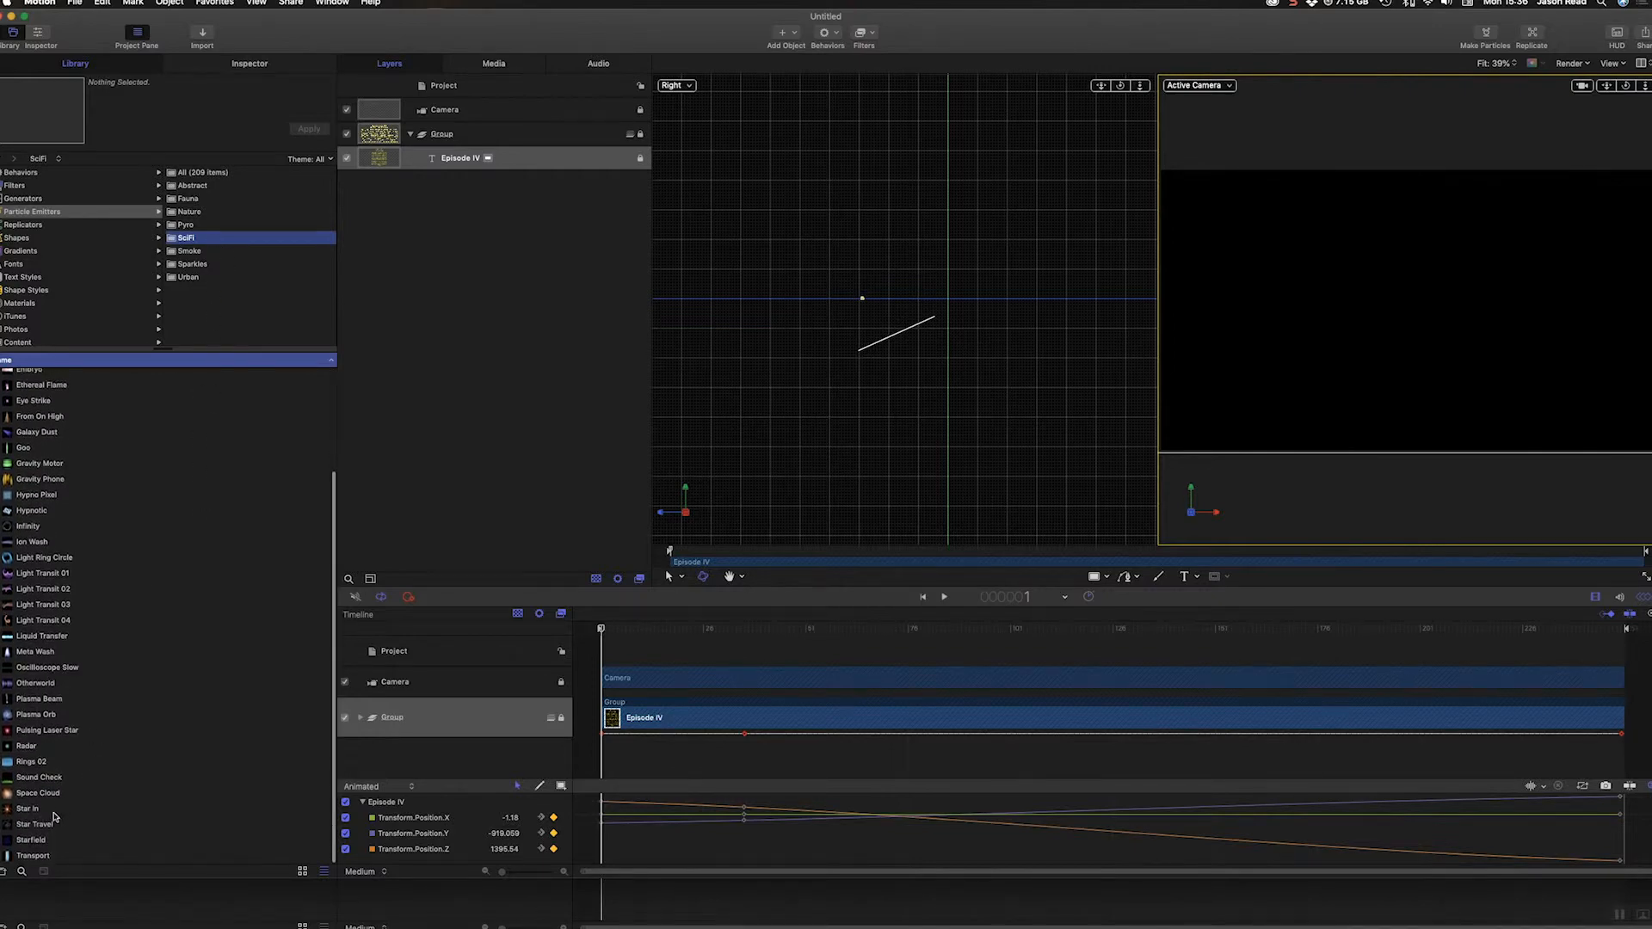
pyautogui.click(48, 823)
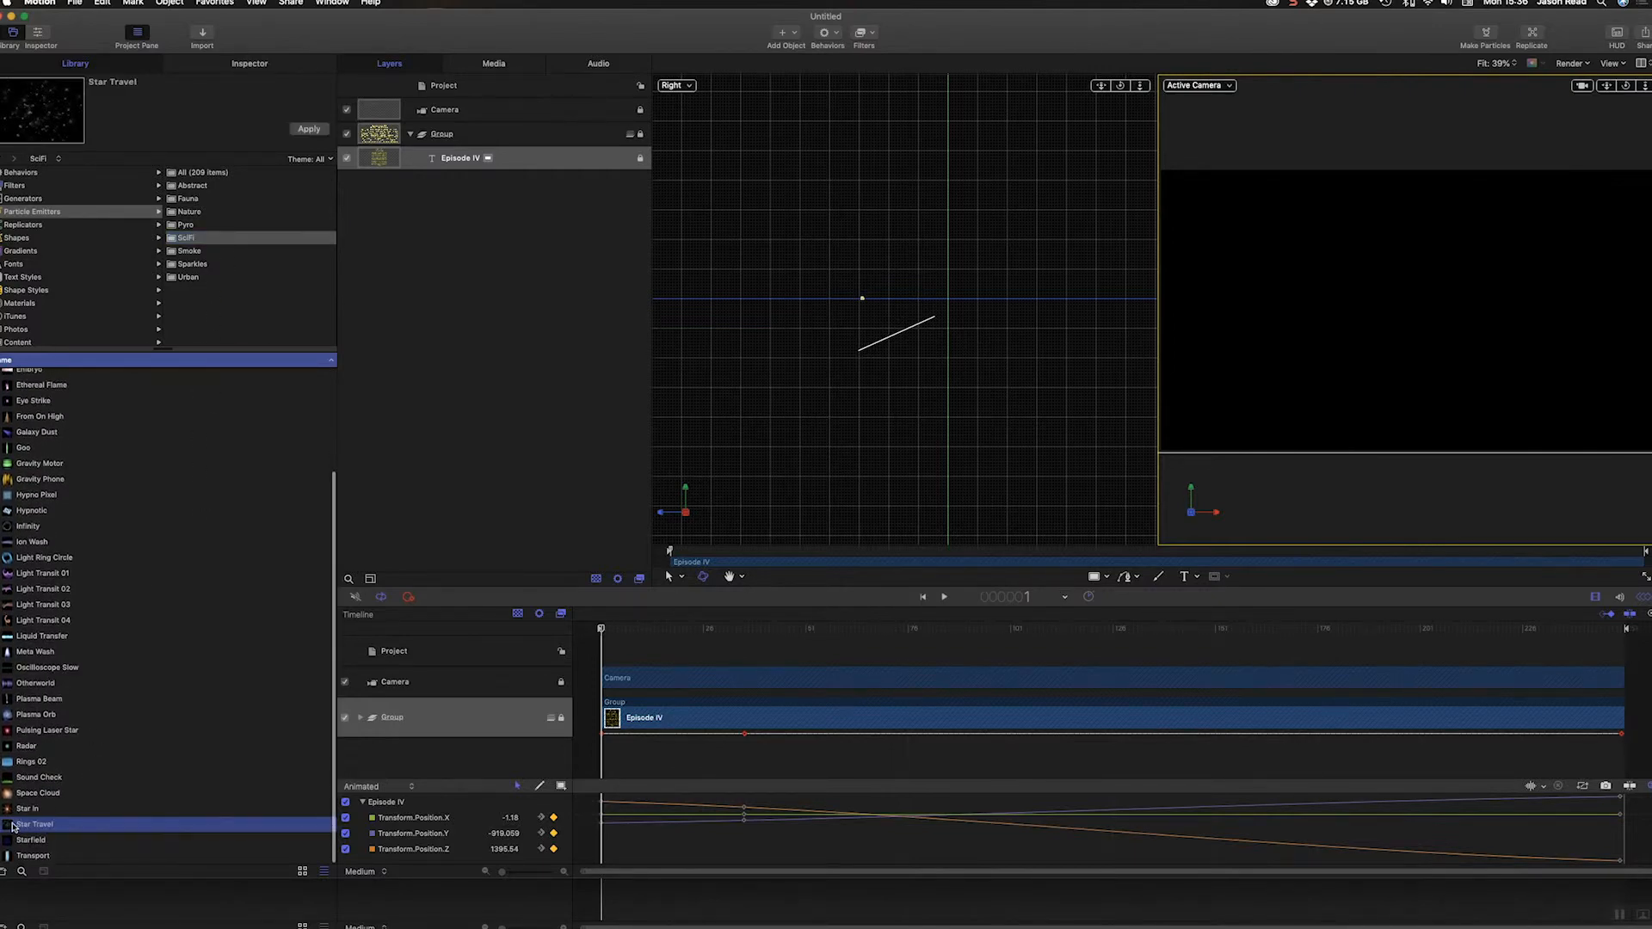
pyautogui.moveTo(7, 826); pyautogui.dragTo(499, 761)
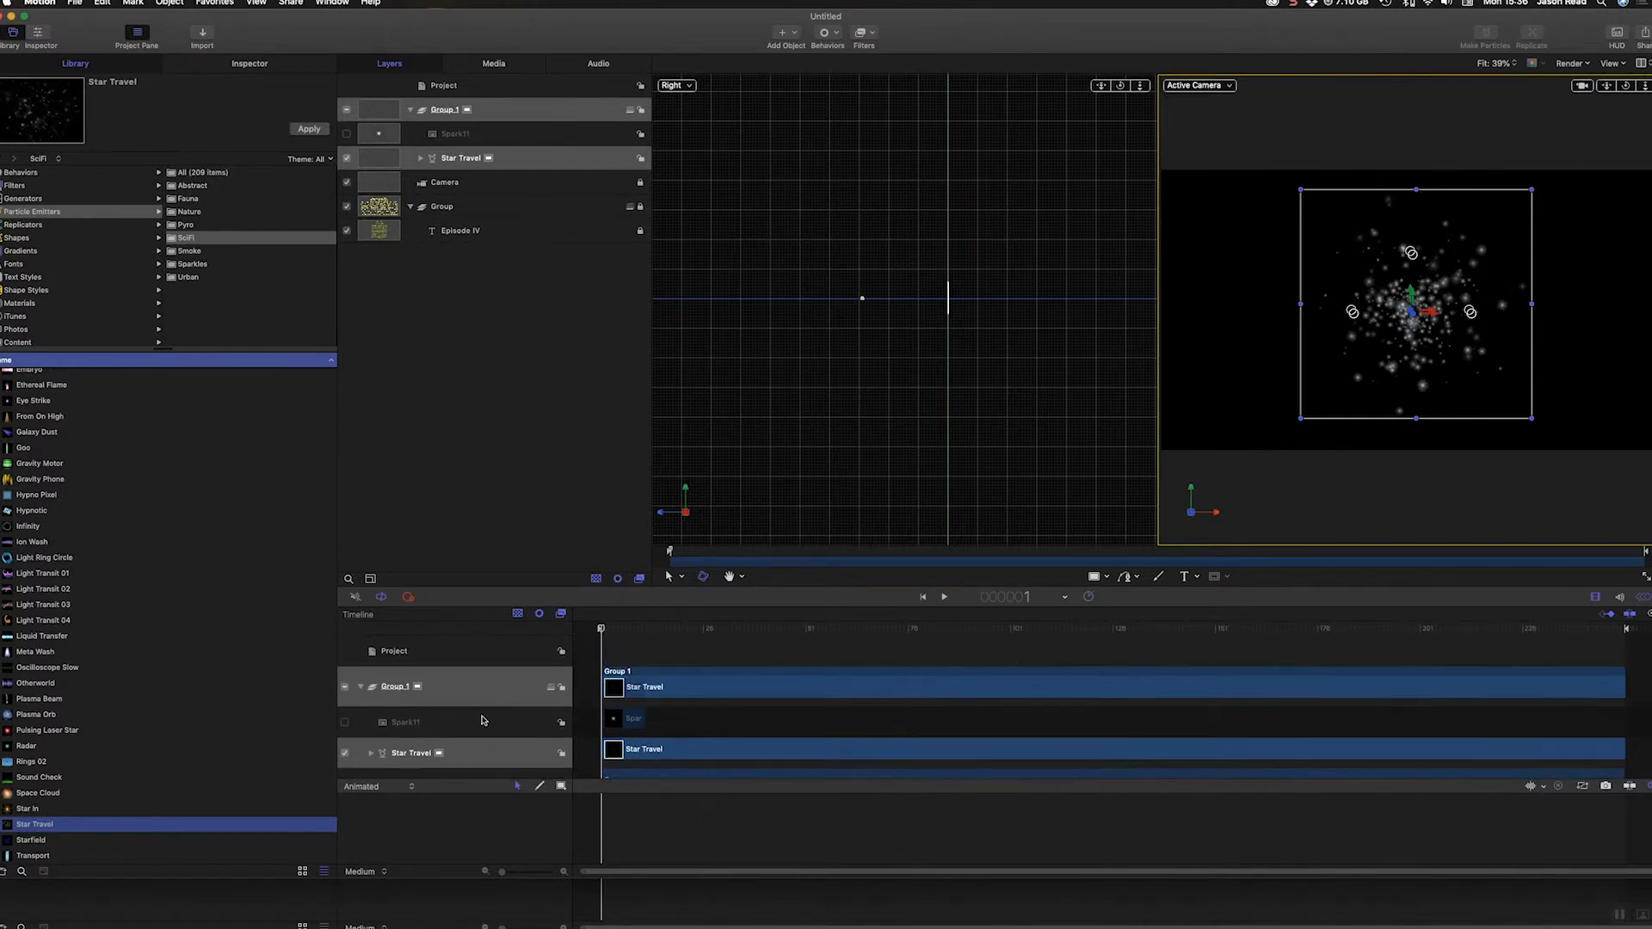
# - Collapse the Star Travel group and move it below the Camera and the Episode IV text group in the layer order
pyautogui.click(353, 689)
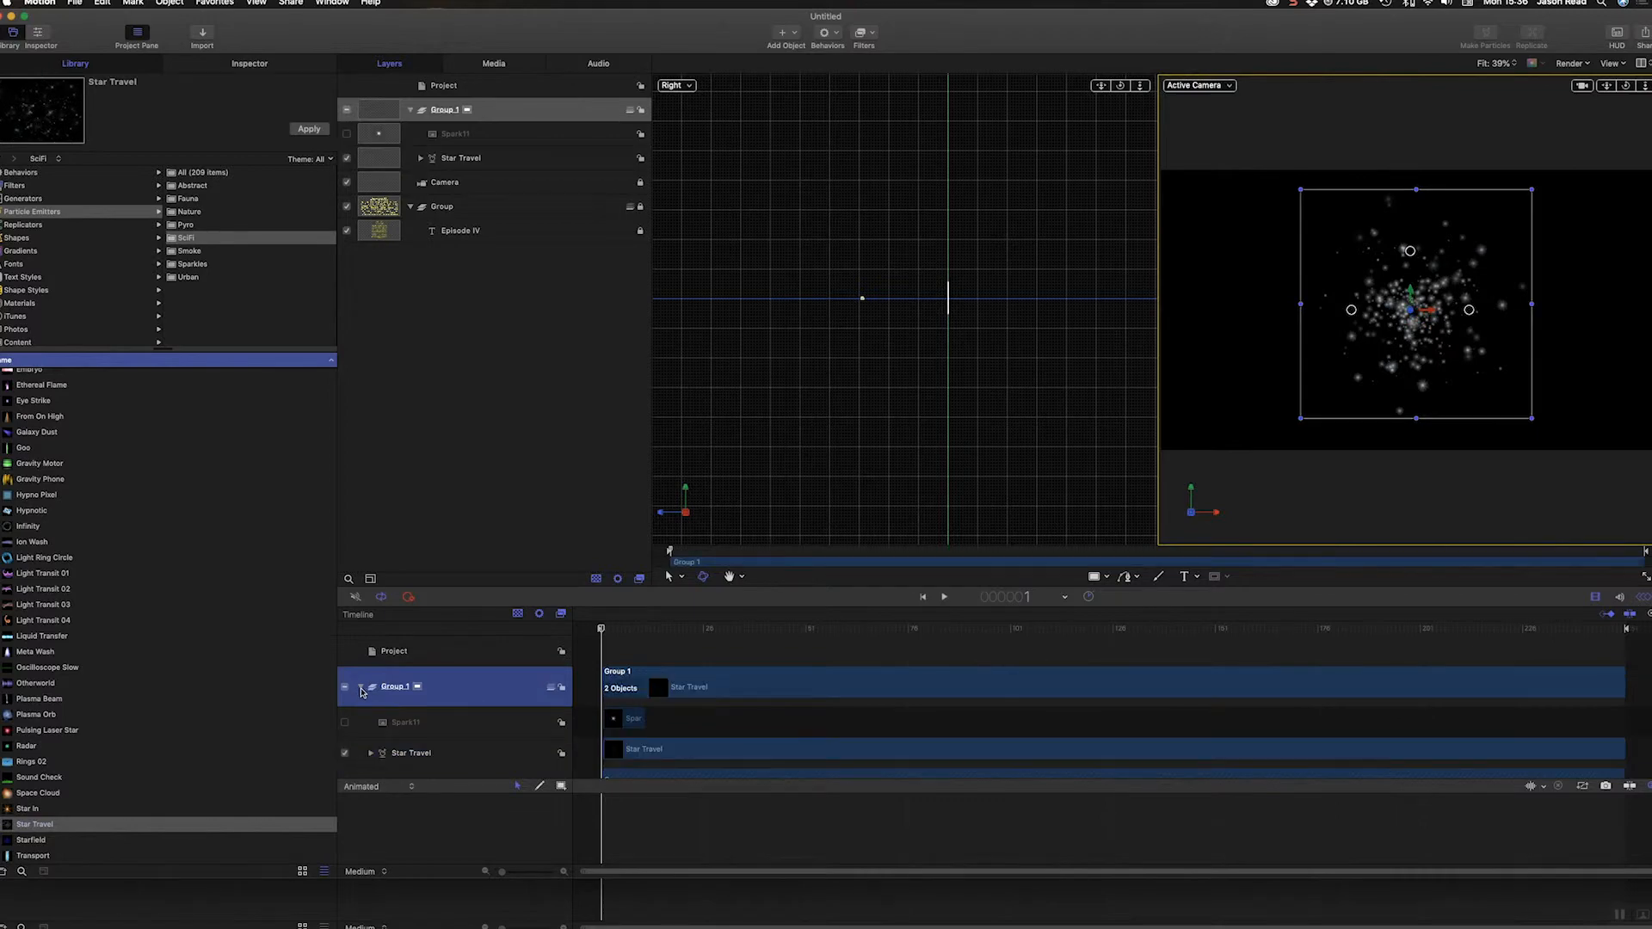
pyautogui.click(360, 687)
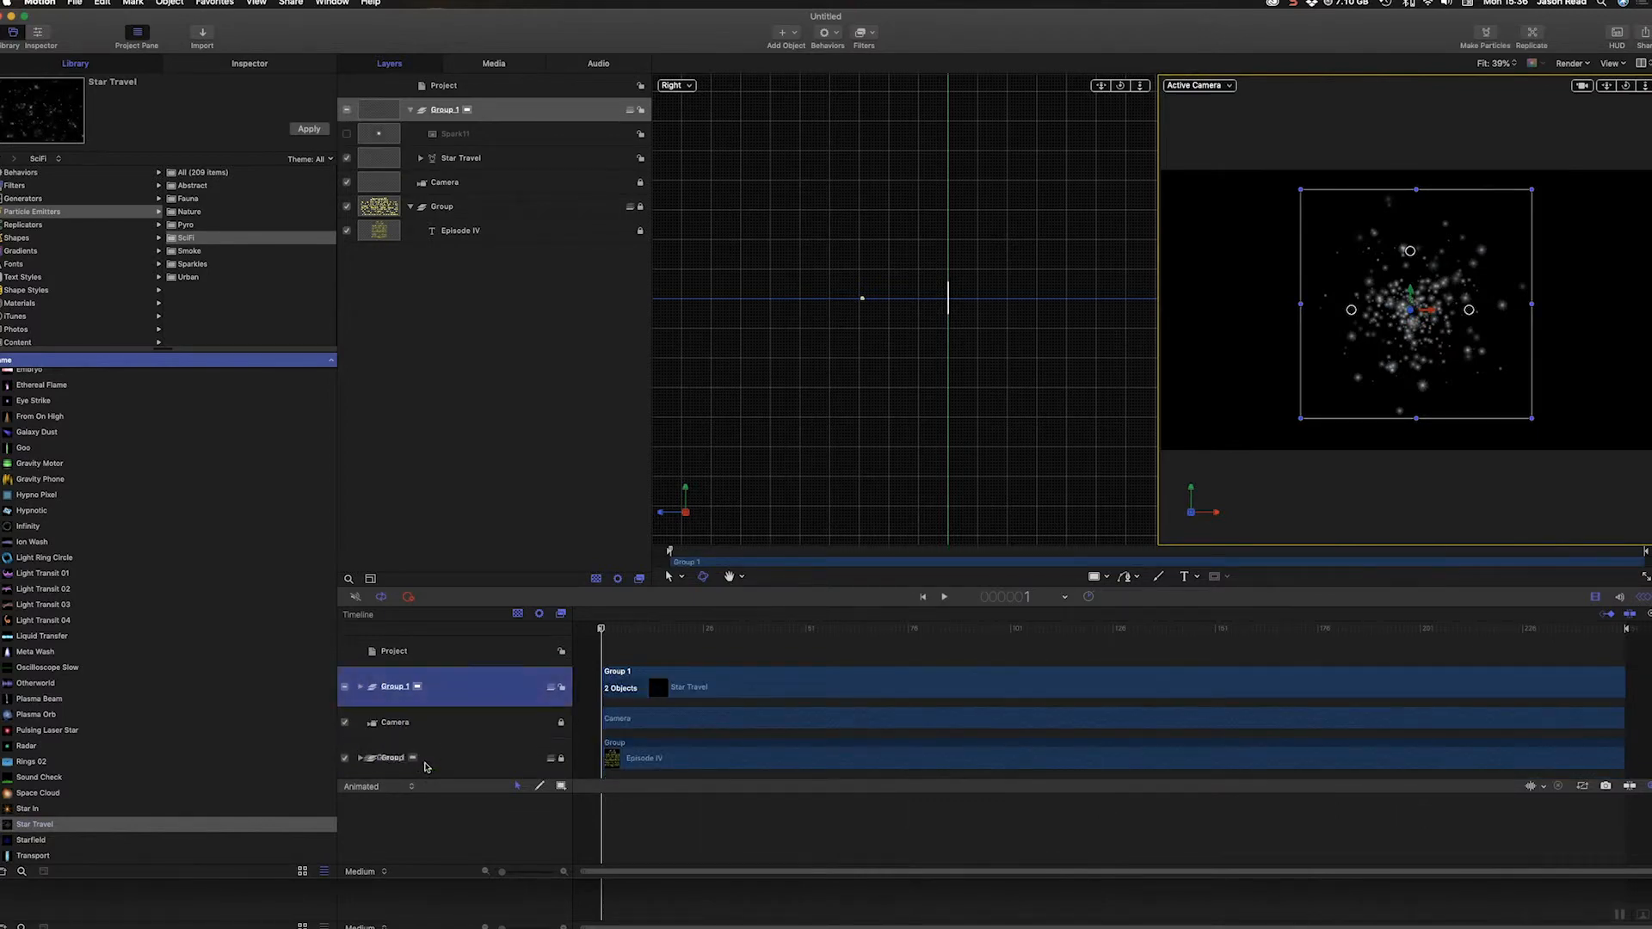
pyautogui.moveTo(432, 749); pyautogui.dragTo(434, 706)
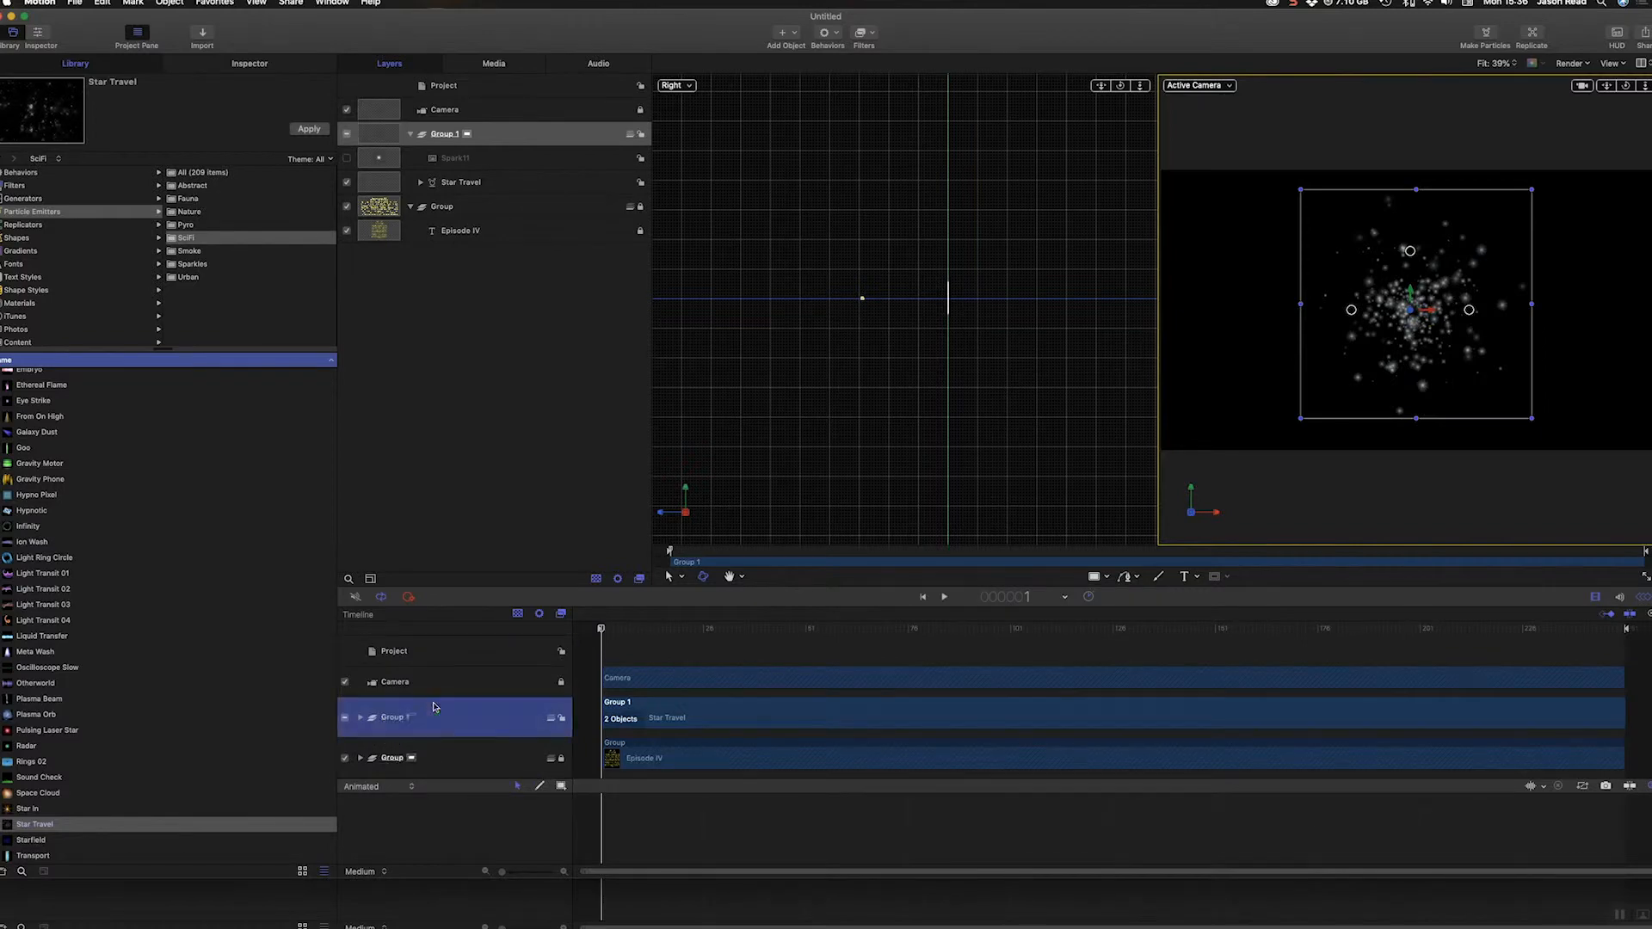
pyautogui.moveTo(653, 629); pyautogui.dragTo(576, 643)
# - Stretch the Star Travel emitter on all four sides so the stars fill the Active Camera frame
pyautogui.click(722, 757)
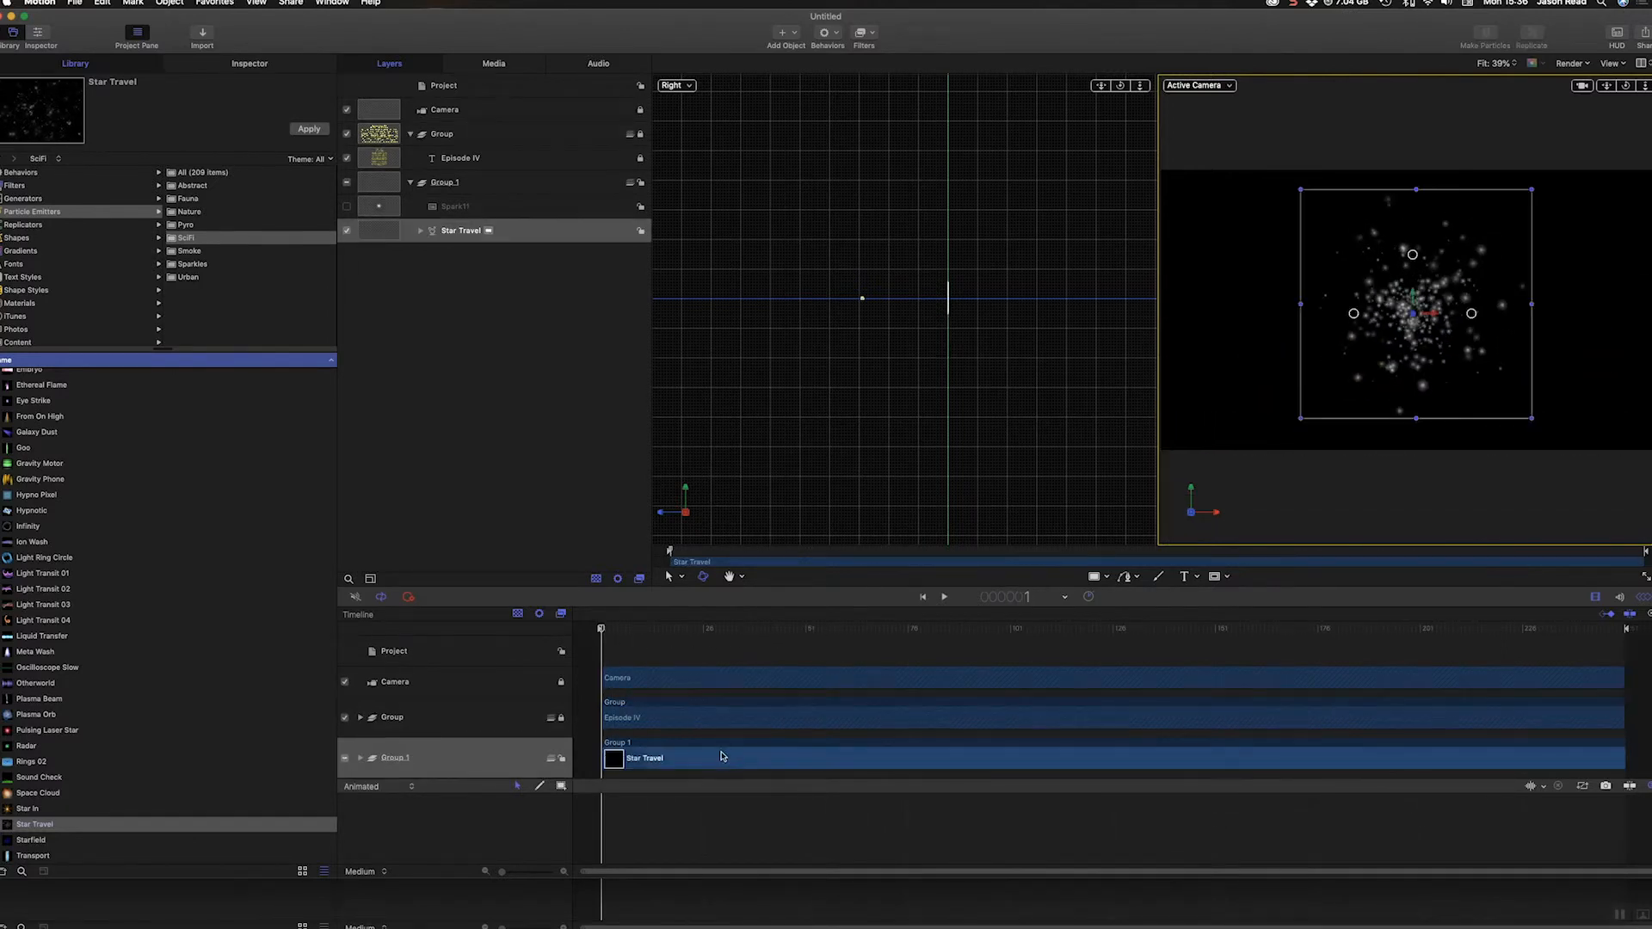
pyautogui.moveTo(1528, 303); pyautogui.dragTo(1650, 305)
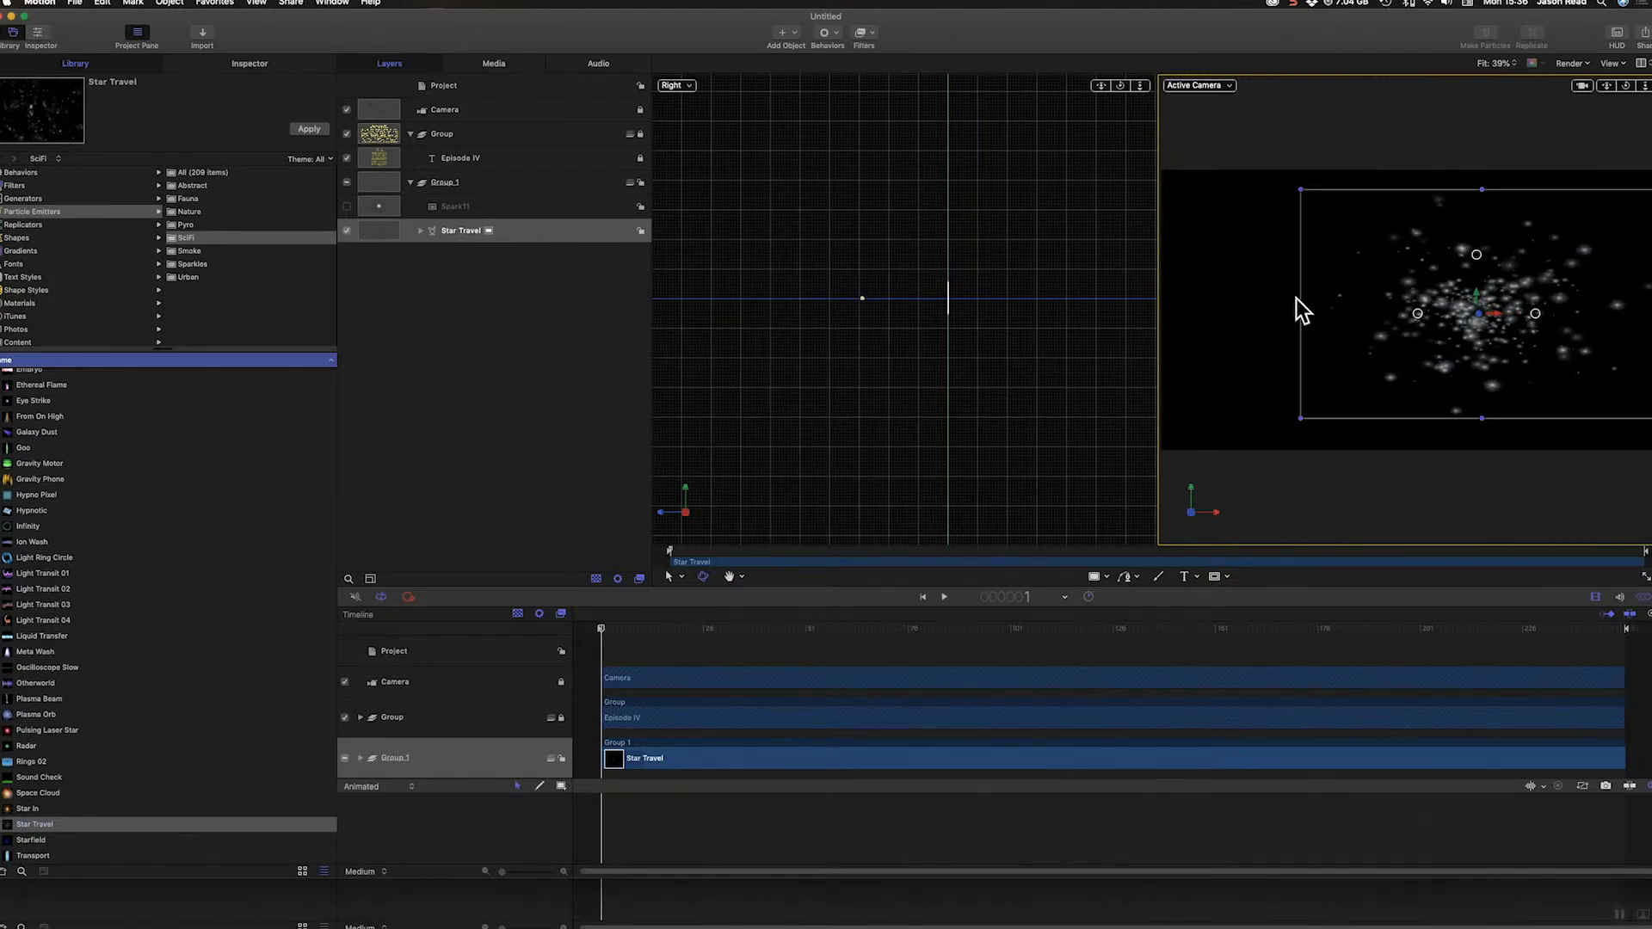
pyautogui.moveTo(1301, 302); pyautogui.dragTo(1146, 301)
pyautogui.moveTo(1415, 180); pyautogui.dragTo(1405, 154)
pyautogui.moveTo(1404, 419); pyautogui.dragTo(1404, 458)
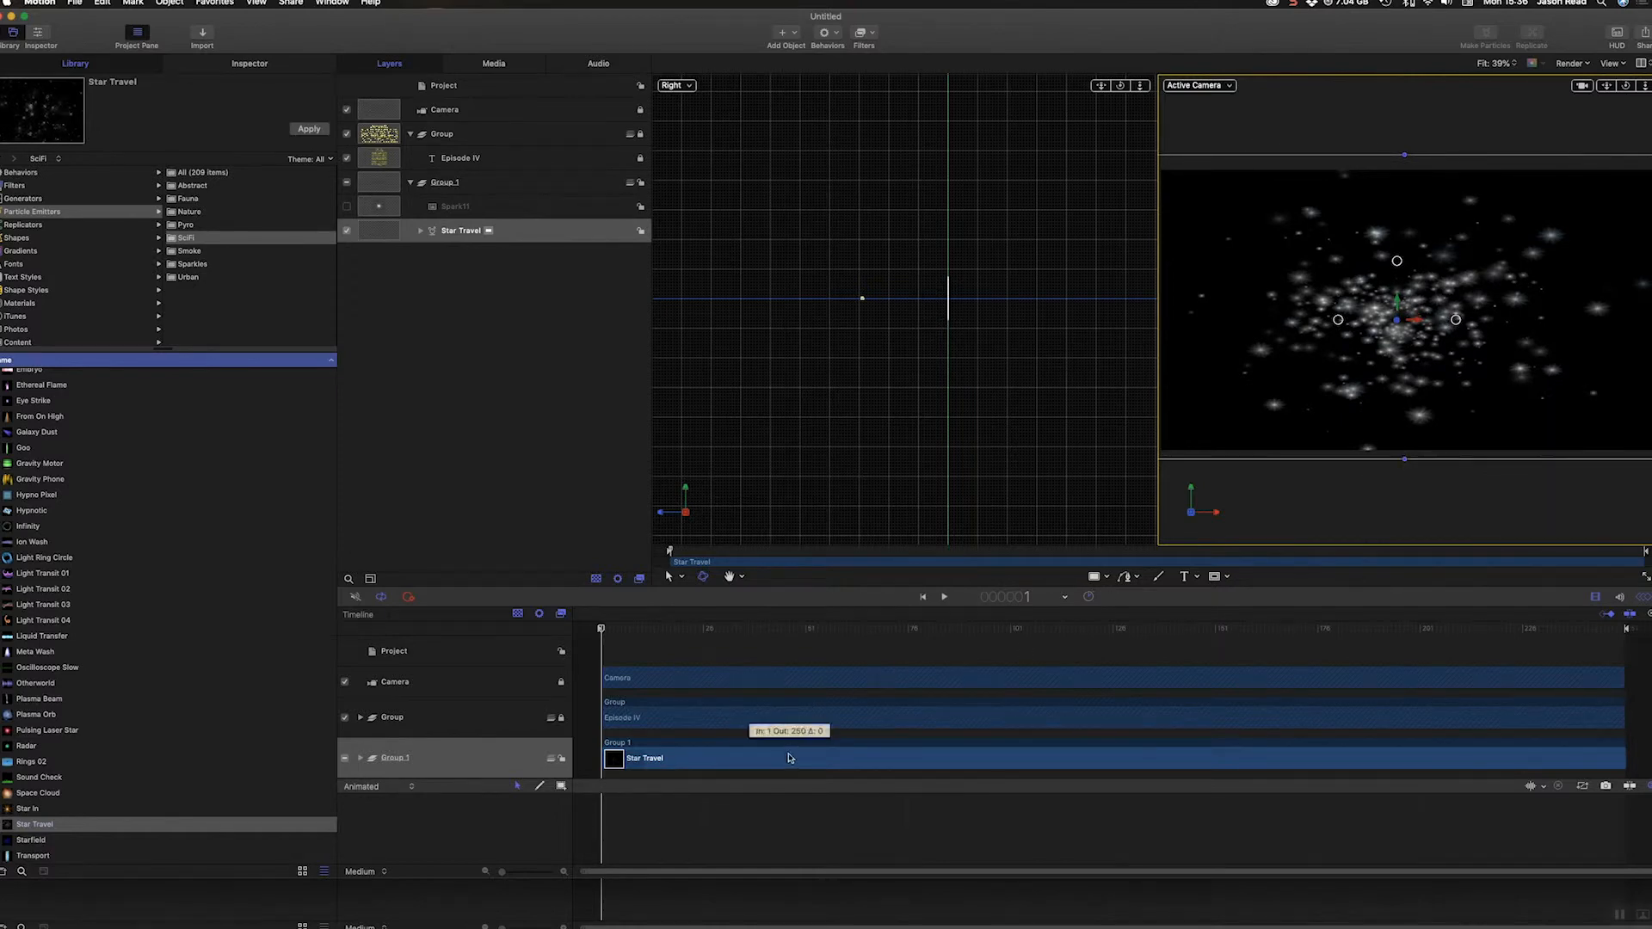
# - Set the Star Travel emitter's Life to 10, Birth Rate to 42 and Speed to 31
pyautogui.click(222, 69)
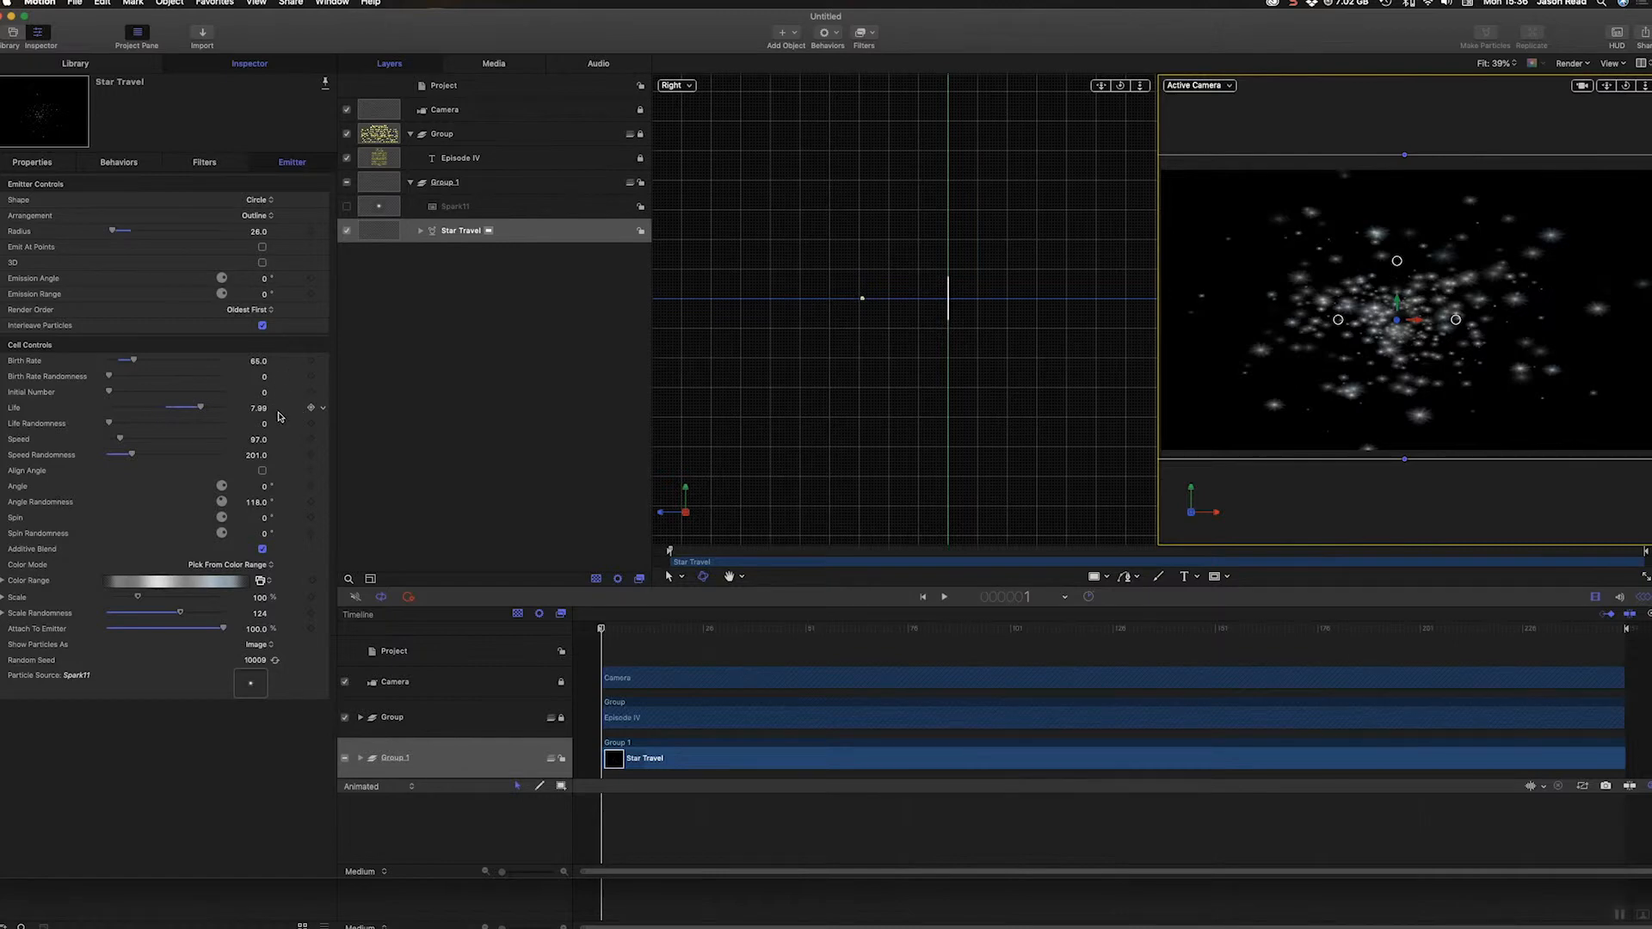
pyautogui.moveTo(198, 408); pyautogui.dragTo(238, 410)
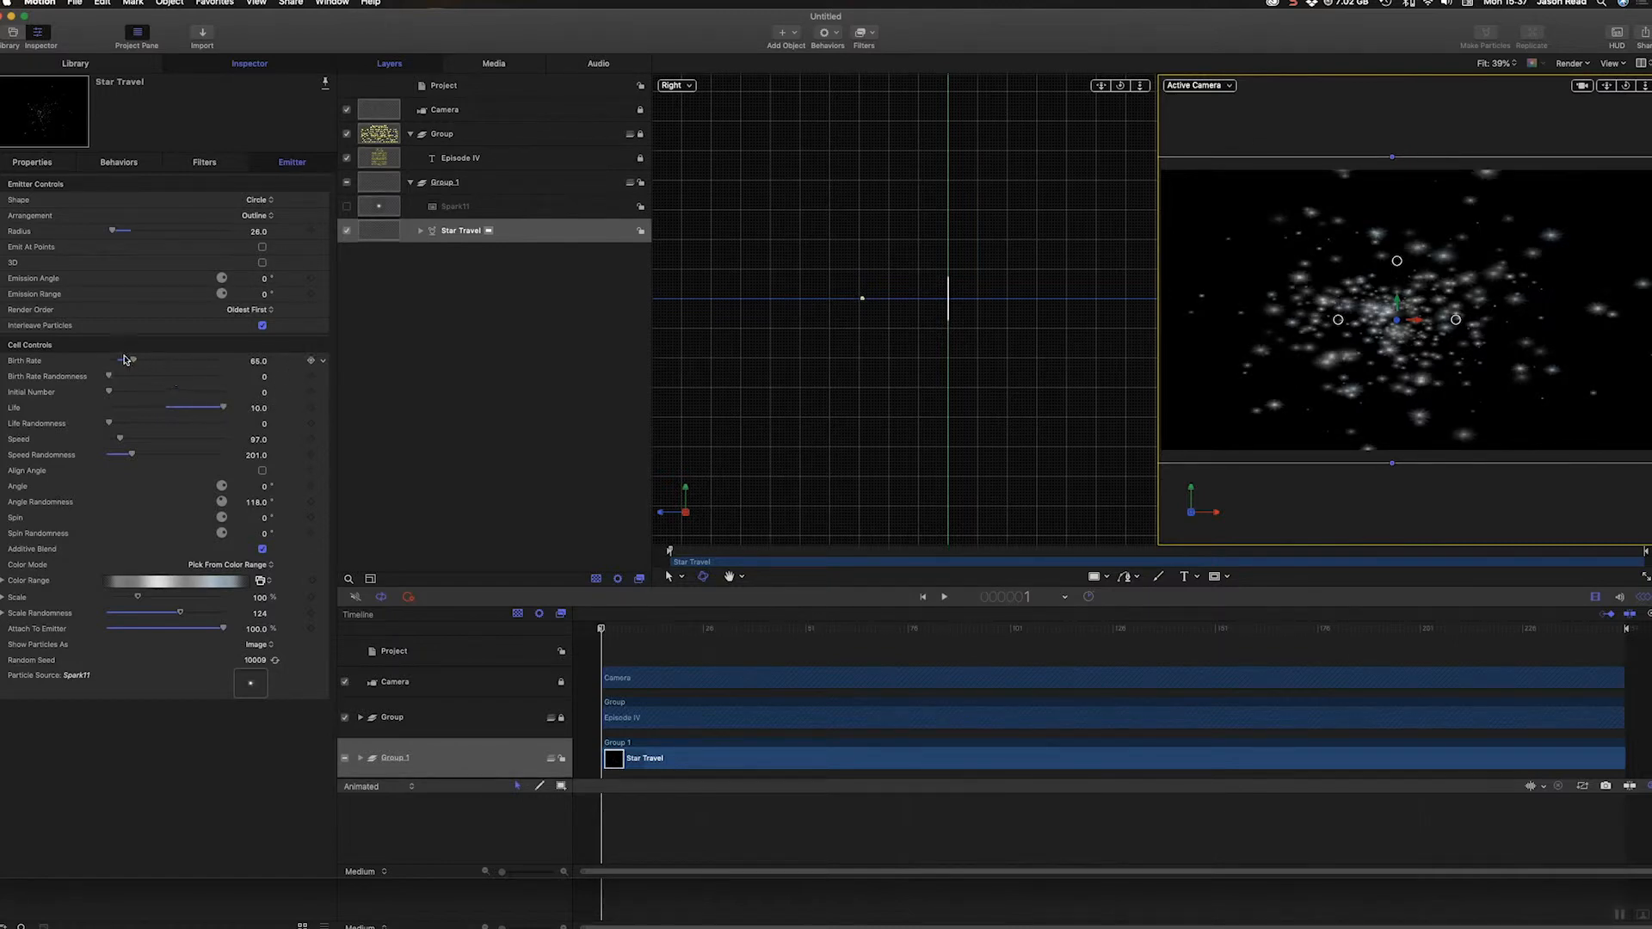
pyautogui.moveTo(131, 363); pyautogui.dragTo(123, 367)
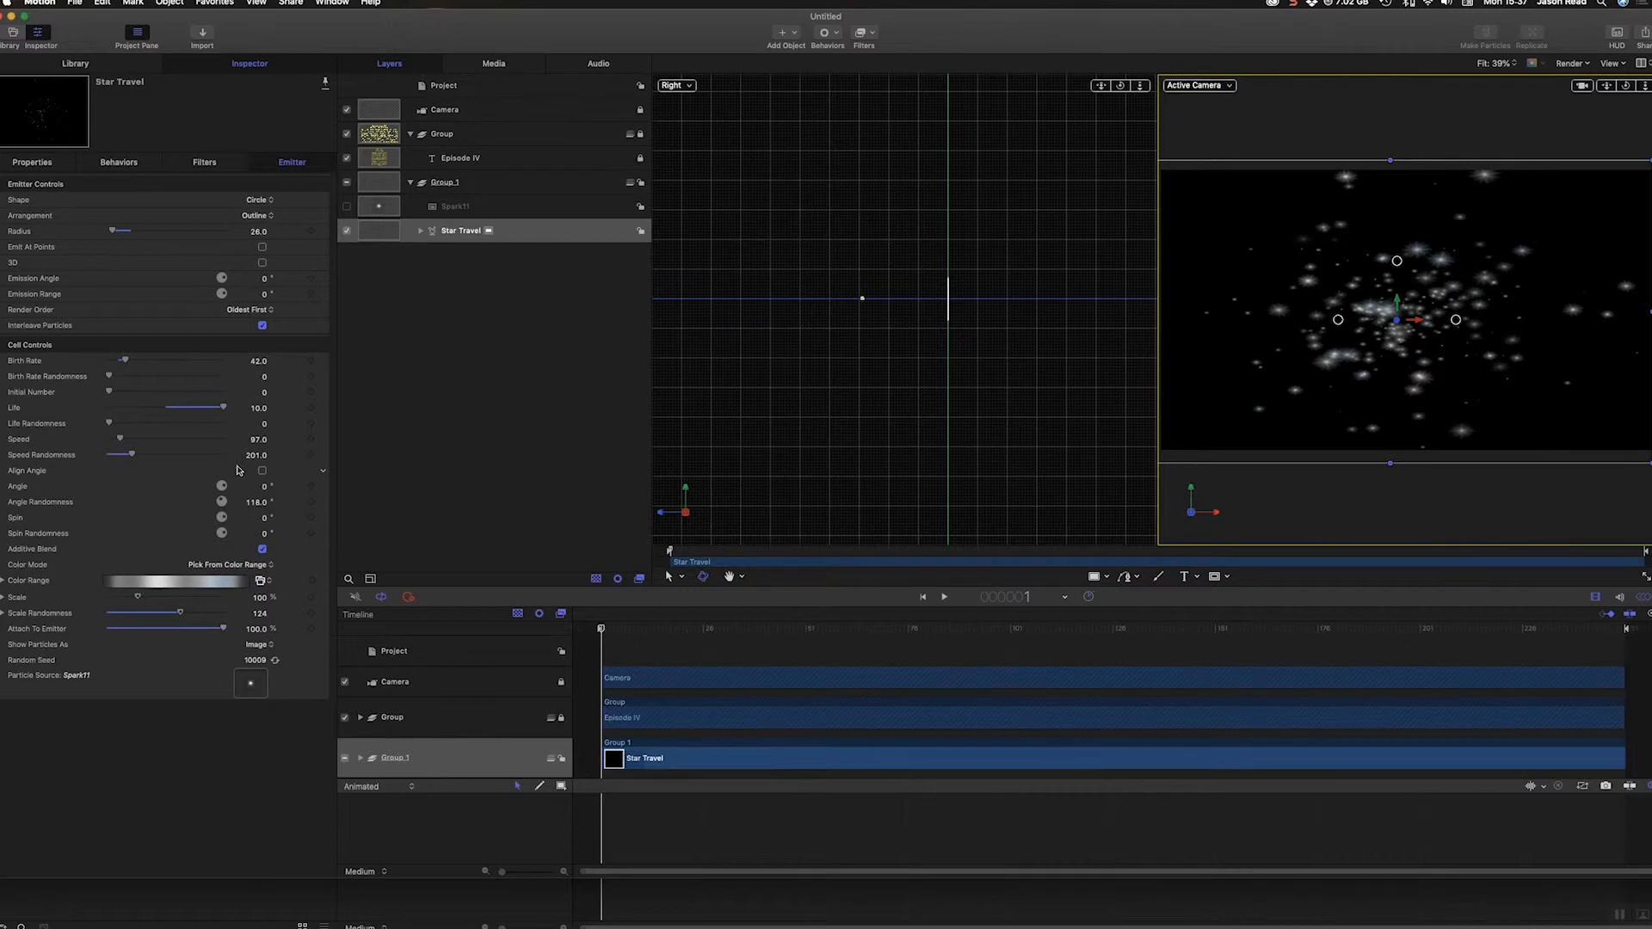
pyautogui.moveTo(120, 440); pyautogui.dragTo(112, 441)
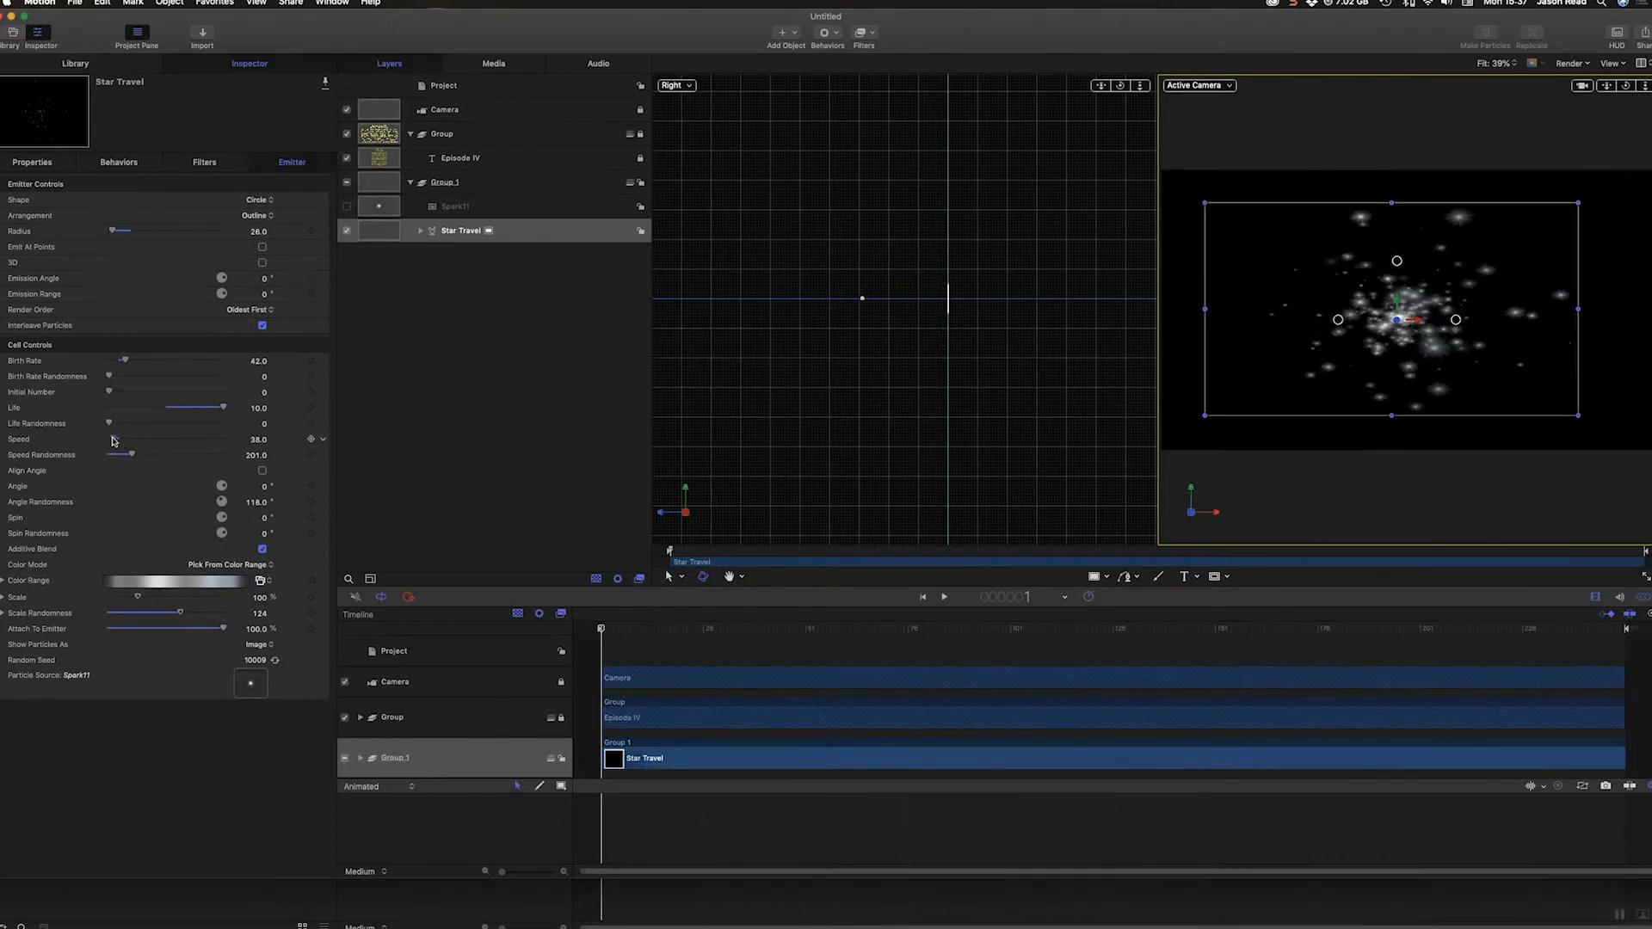
pyautogui.moveTo(112, 442); pyautogui.dragTo(112, 441)
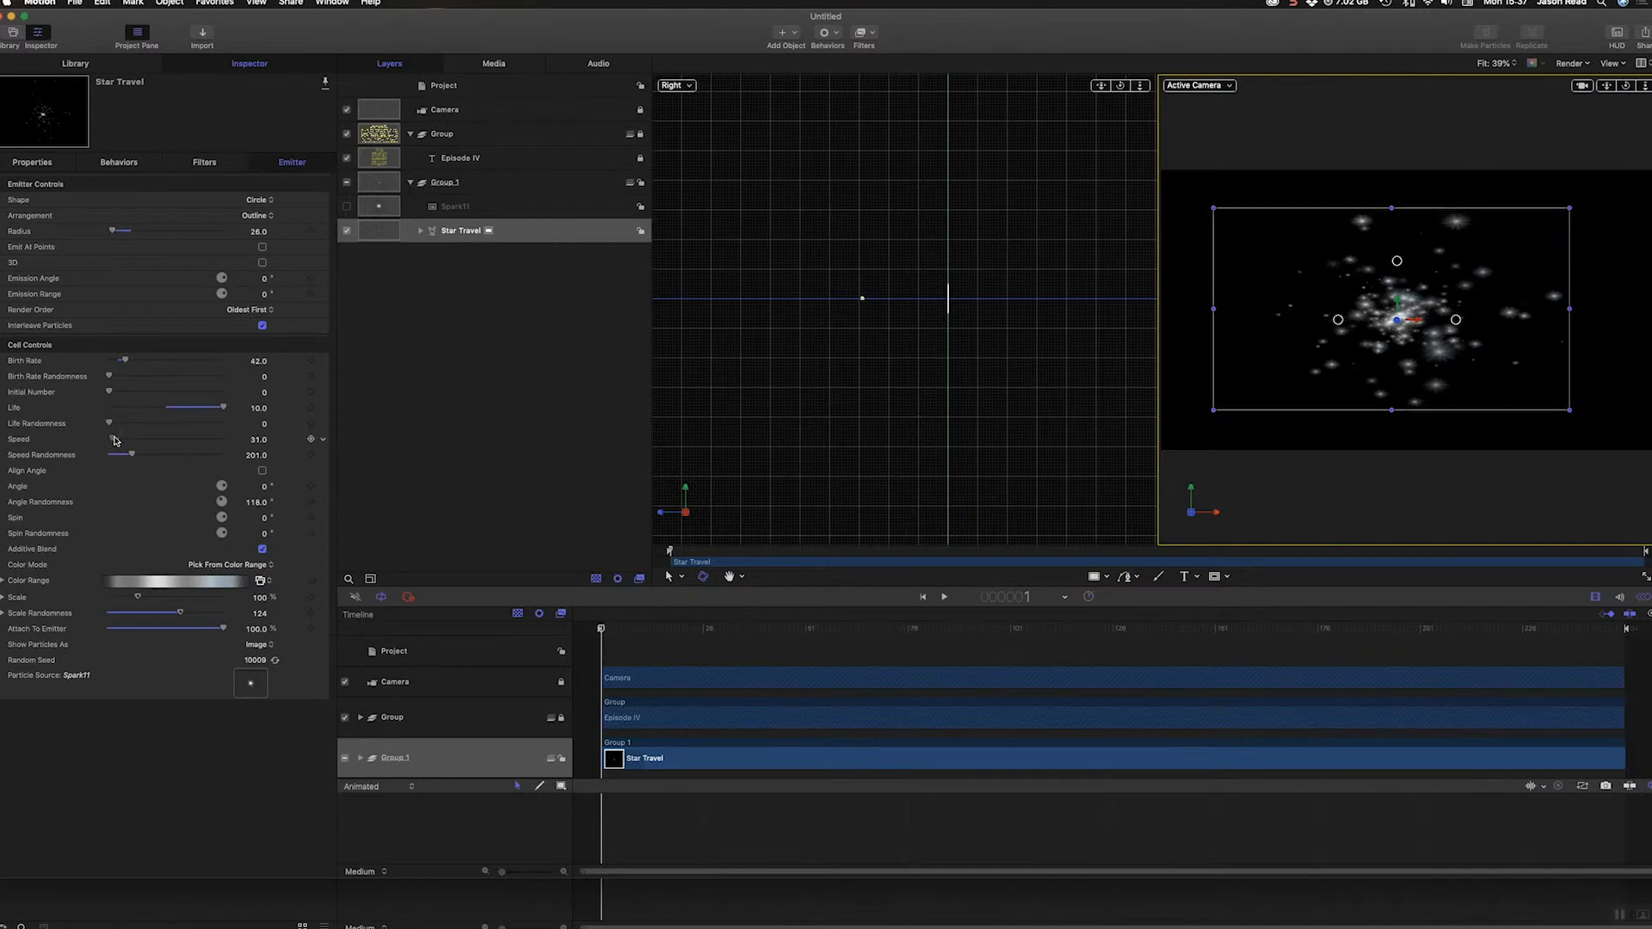
# - Stretch the Star Travel emitter again to cover the camera frame and play back the stars behind the text
pyautogui.moveTo(1212, 308); pyautogui.dragTo(1144, 306)
pyautogui.moveTo(1355, 209); pyautogui.dragTo(1356, 168)
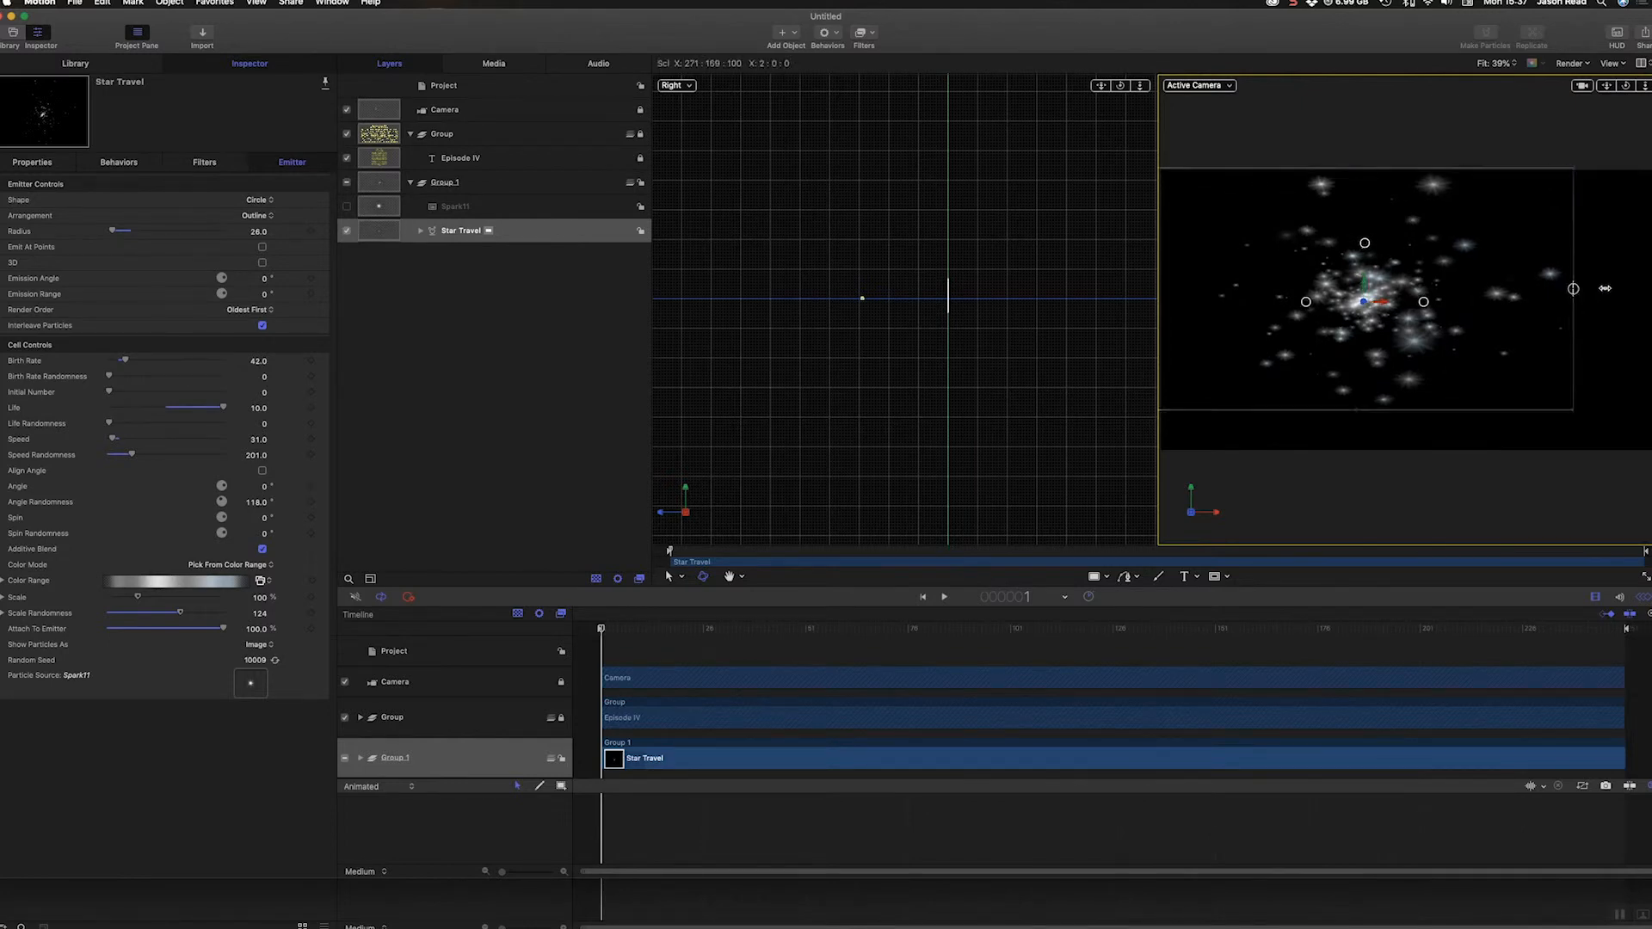
pyautogui.moveTo(1569, 289); pyautogui.dragTo(1647, 288)
pyautogui.moveTo(1401, 416); pyautogui.dragTo(1400, 465)
pyautogui.press('space')
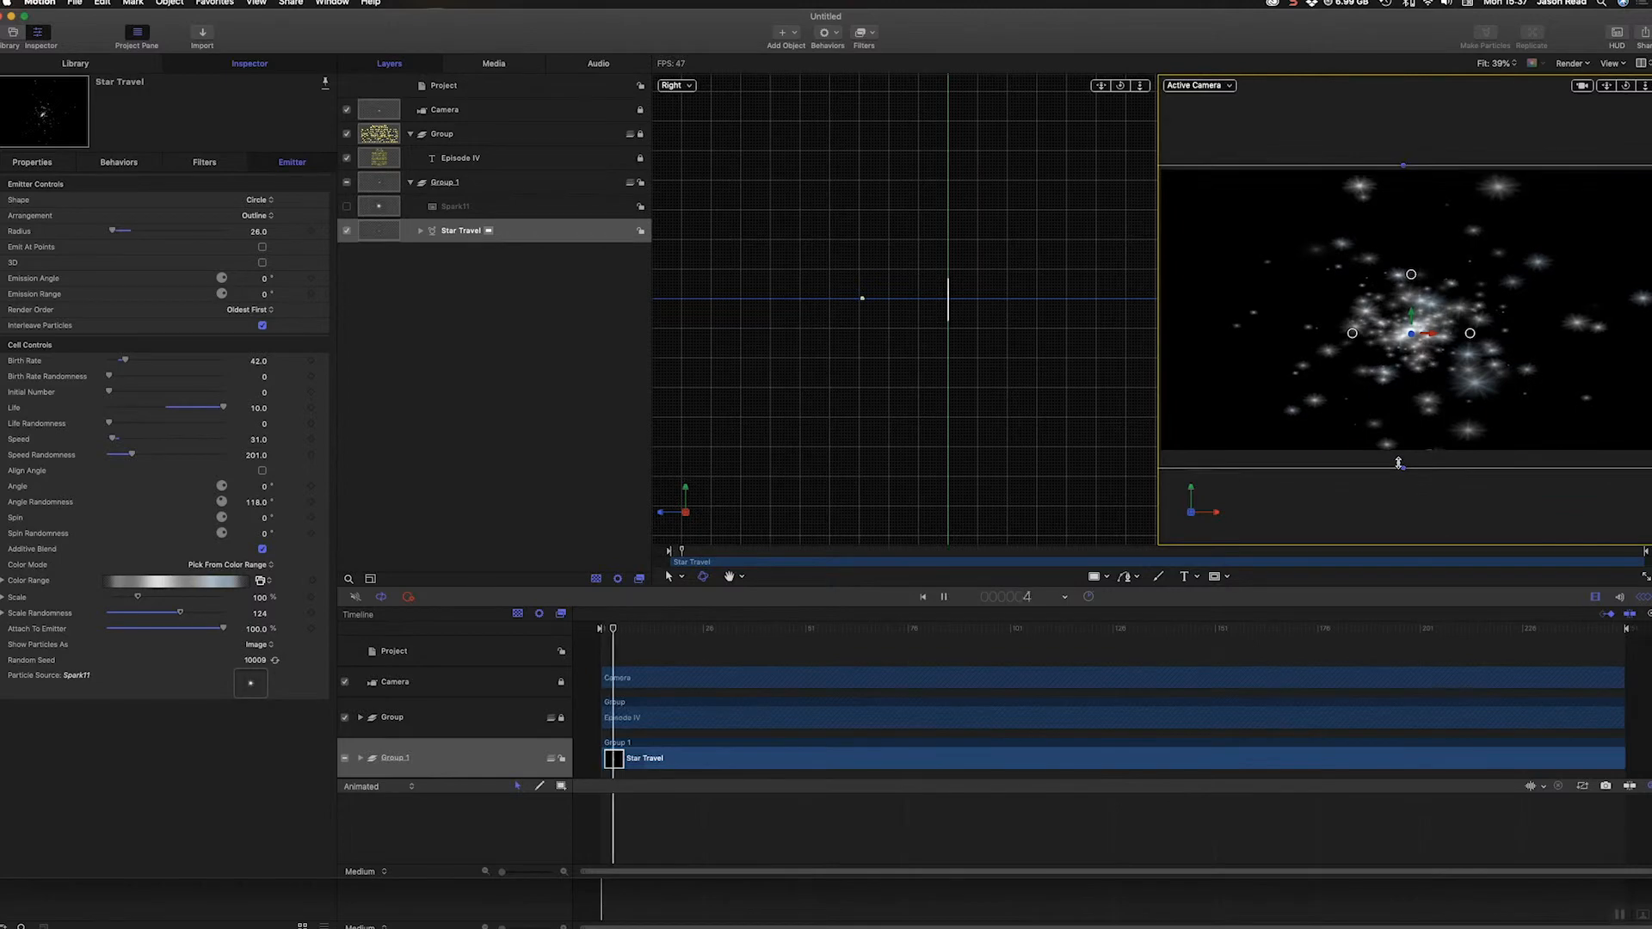
pyautogui.press('space')
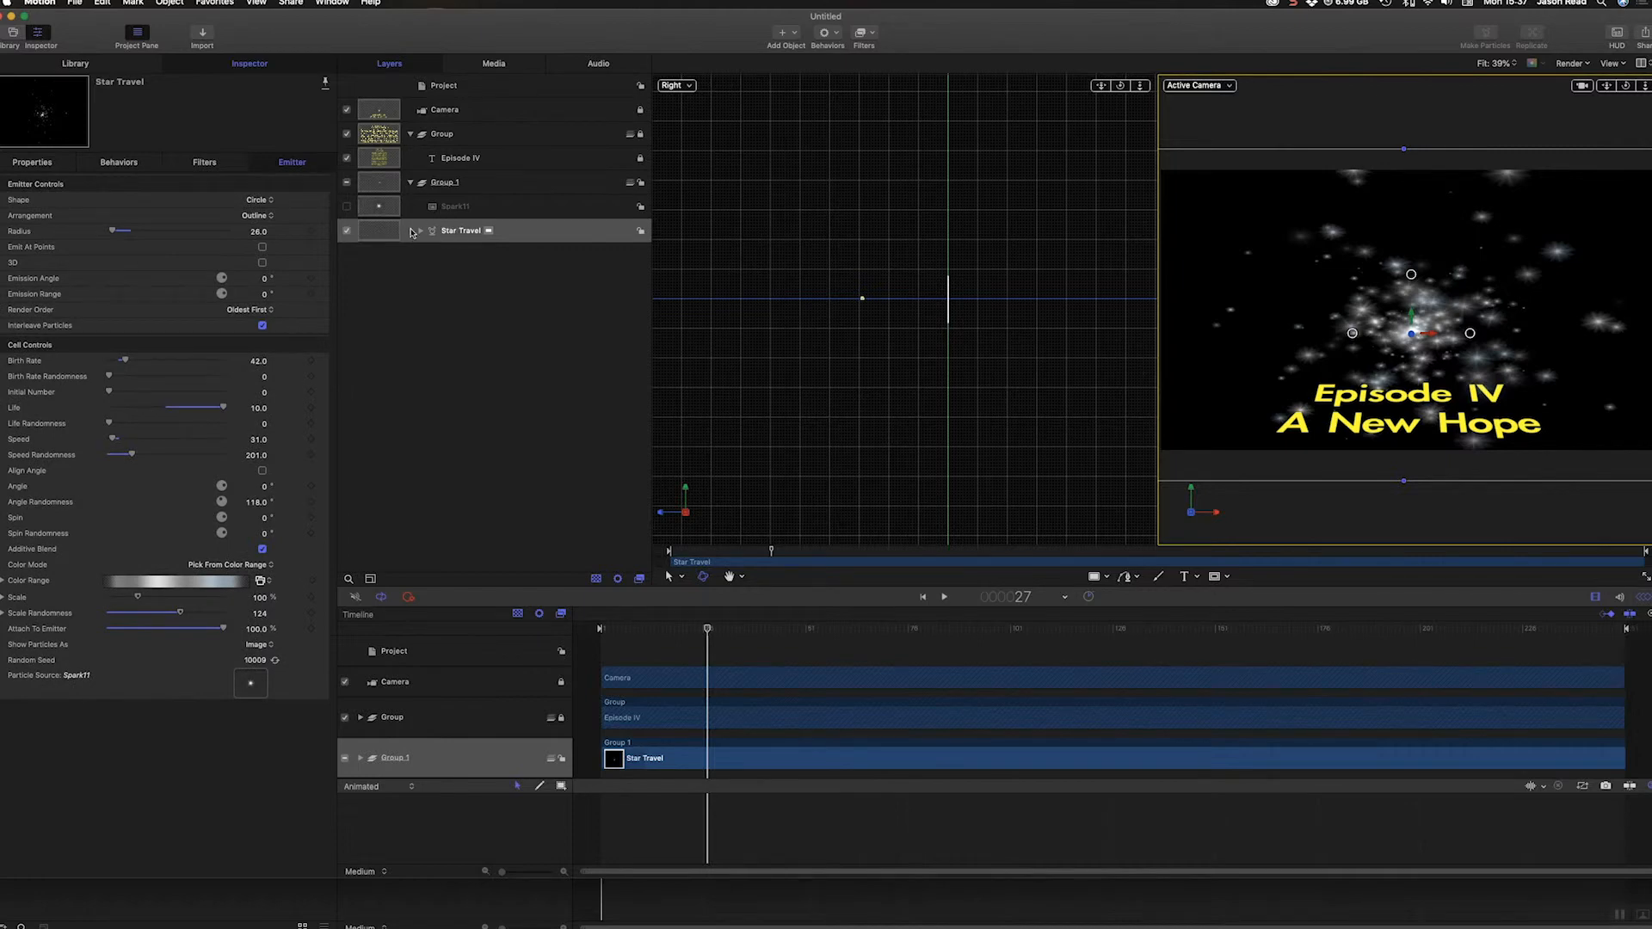
# - Set the Spark11 cell's Scale Over Life behavior to 7% at birth and 10% at death, and preview the smaller stars
pyautogui.click(128, 170)
pyautogui.click(447, 206)
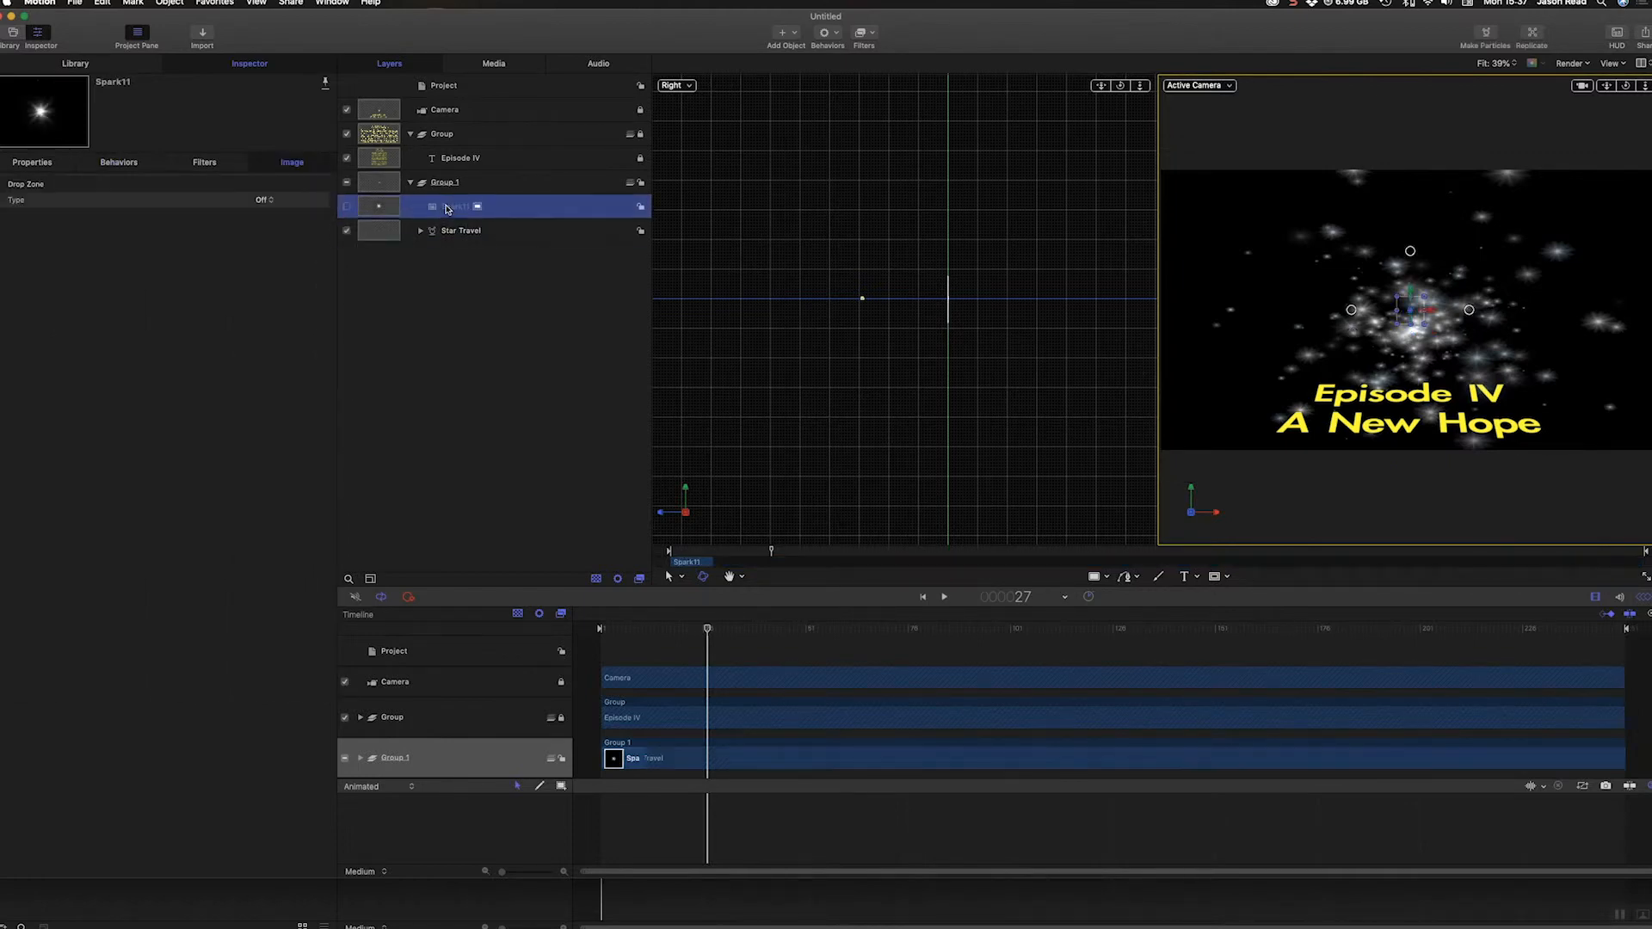
pyautogui.click(422, 231)
pyautogui.click(464, 256)
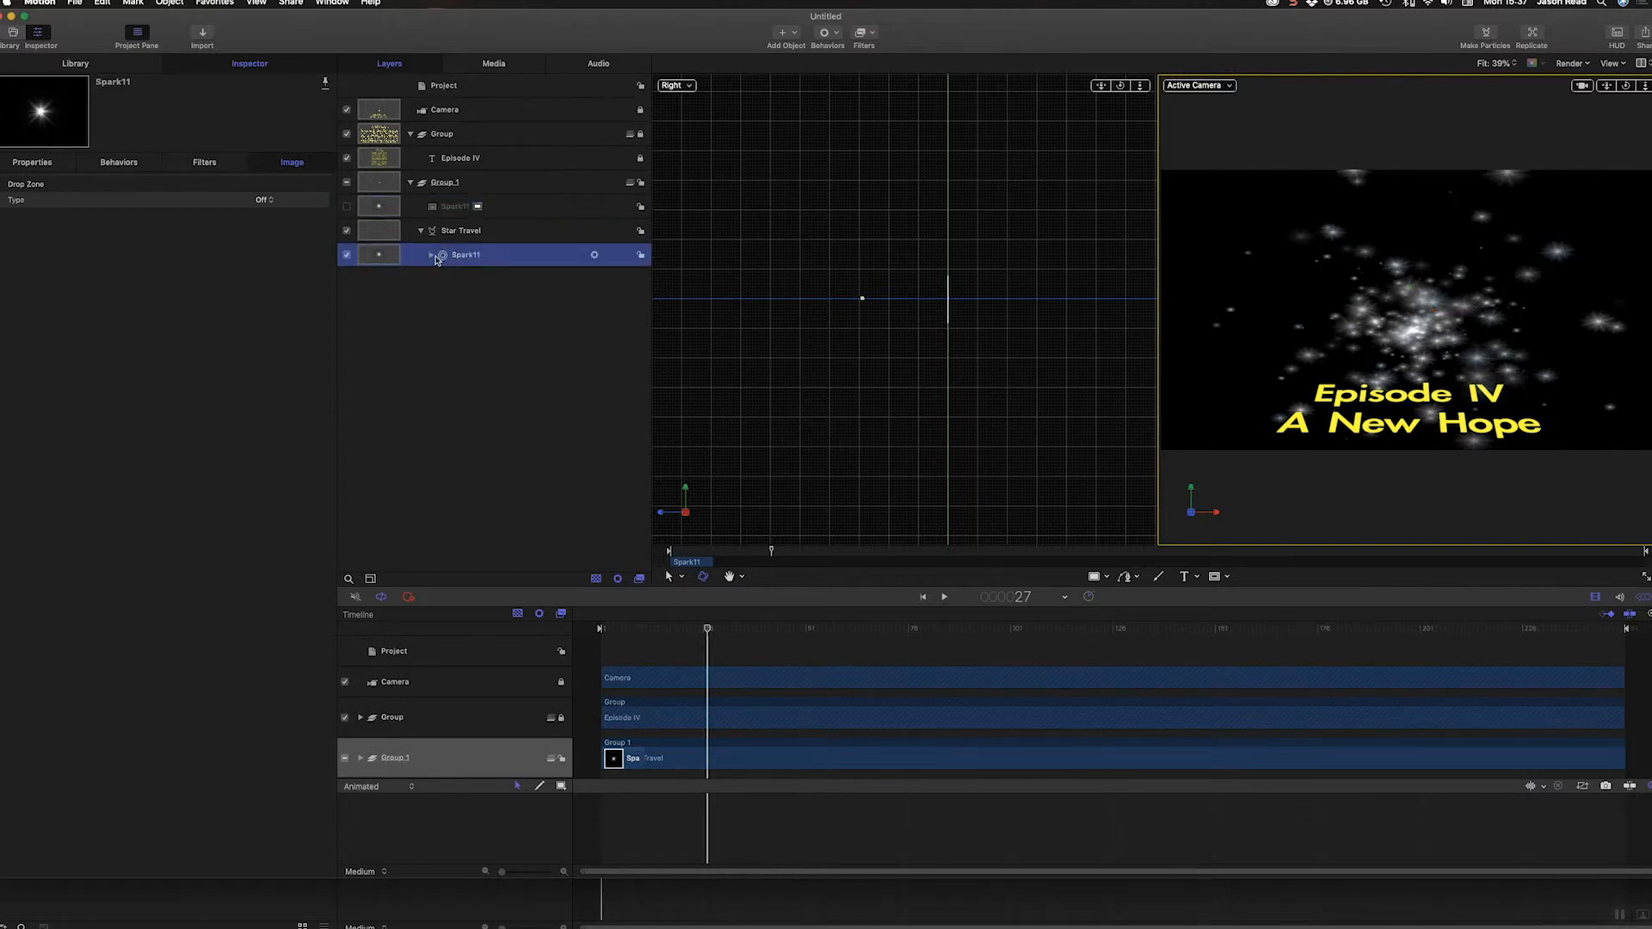
pyautogui.click(431, 255)
pyautogui.click(476, 289)
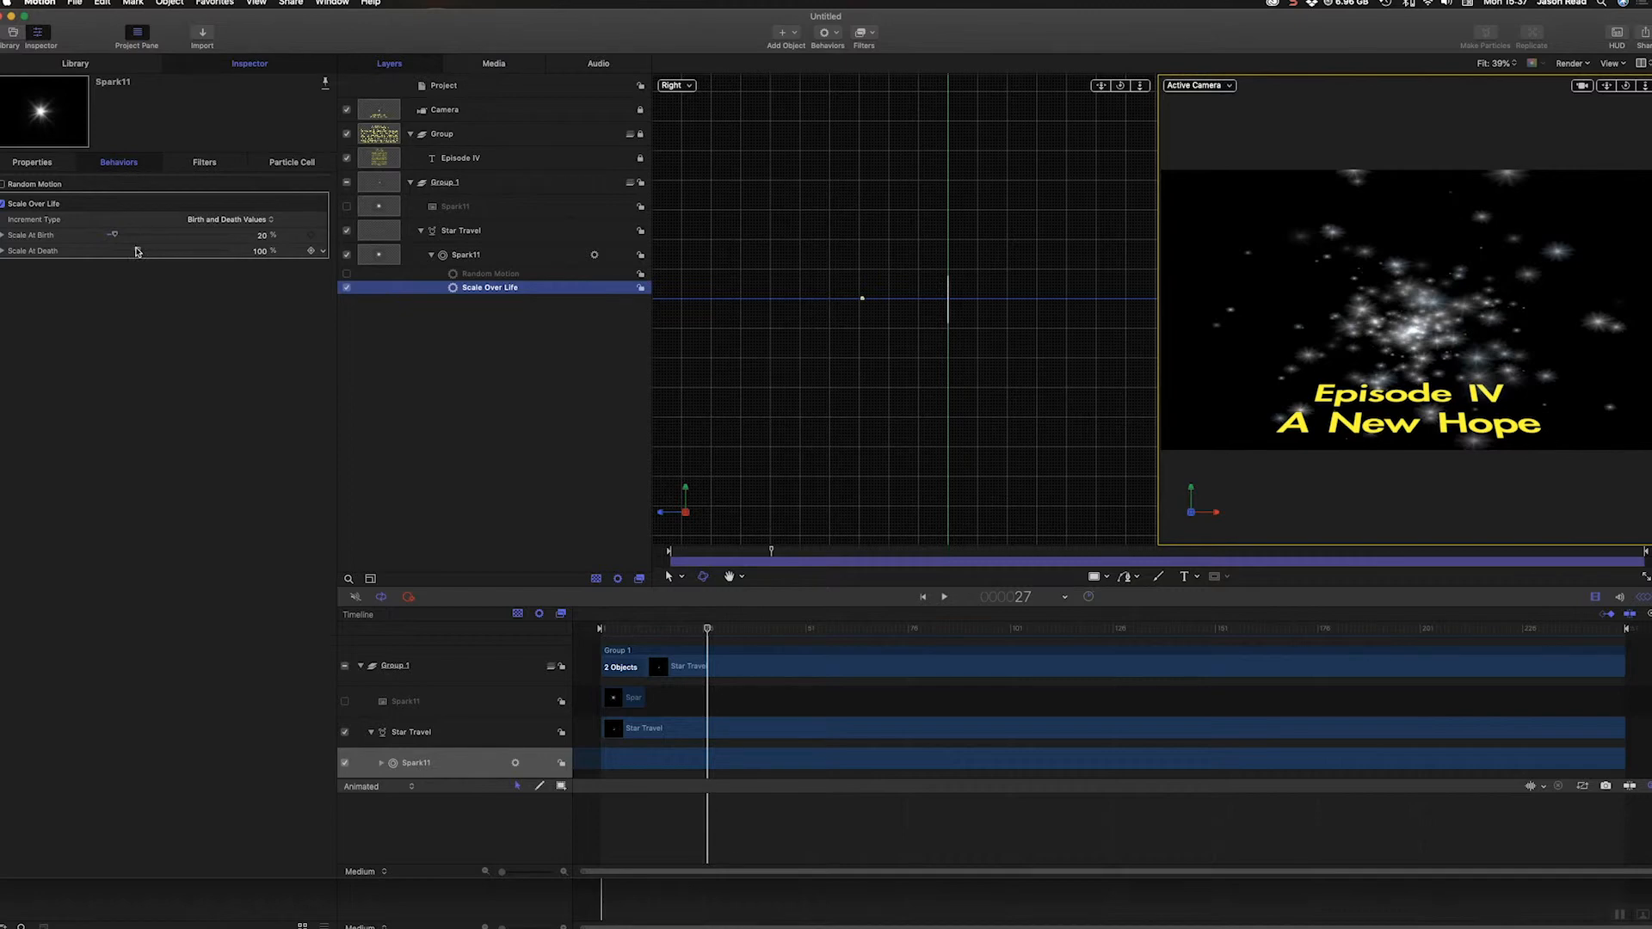
pyautogui.moveTo(139, 250); pyautogui.dragTo(113, 251)
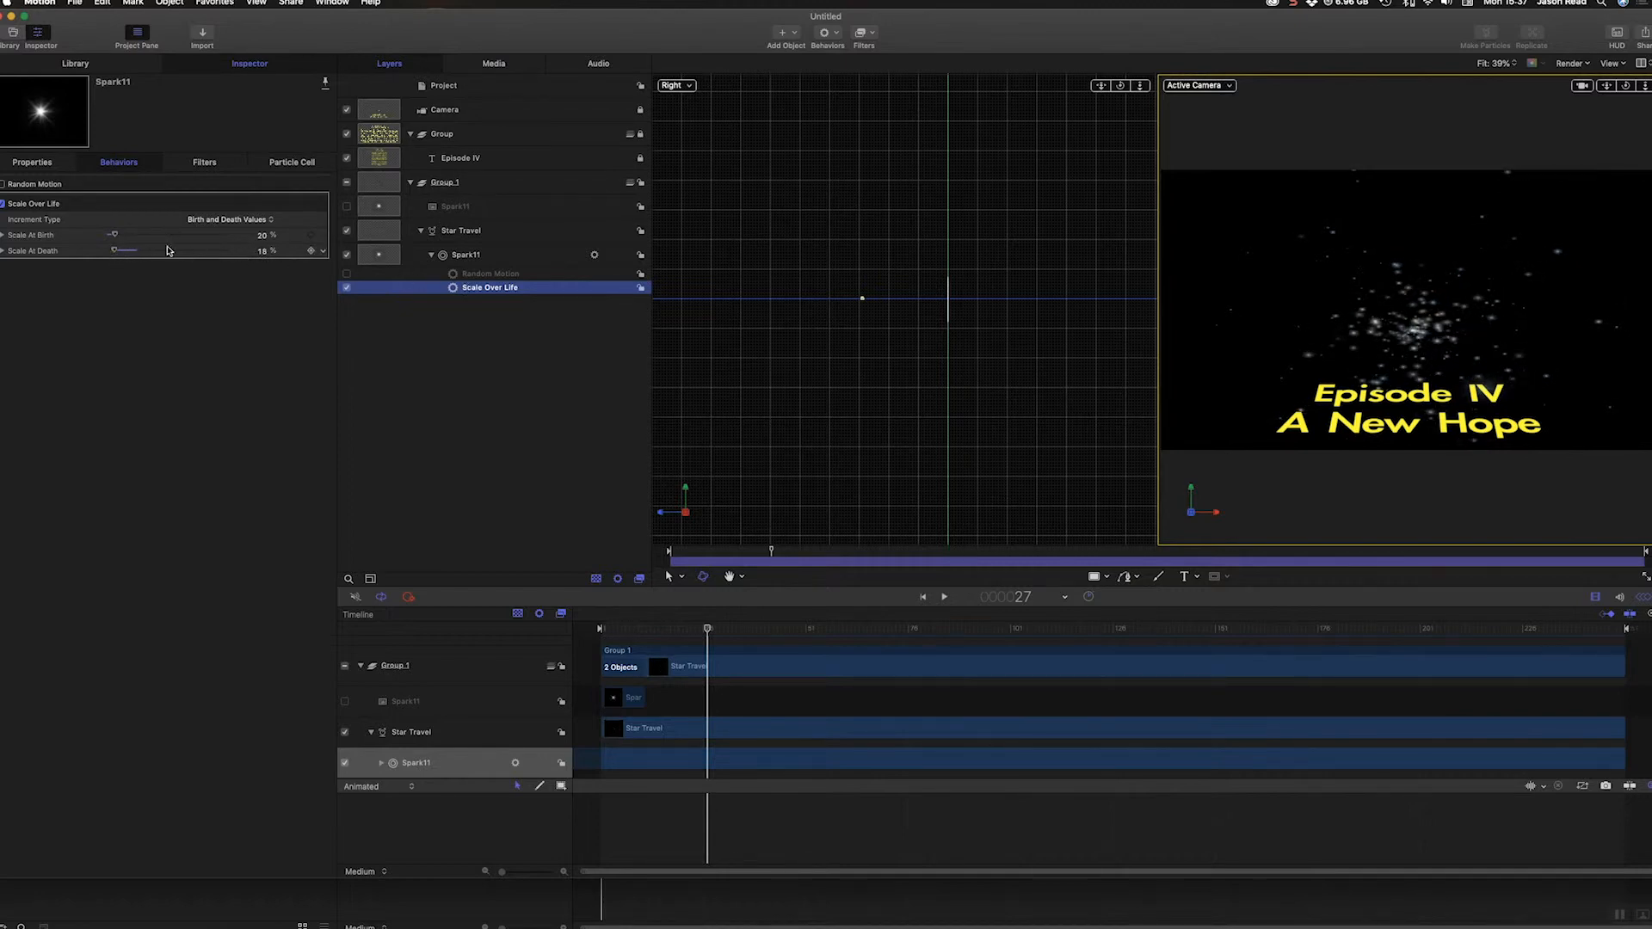
pyautogui.moveTo(115, 238); pyautogui.dragTo(111, 240)
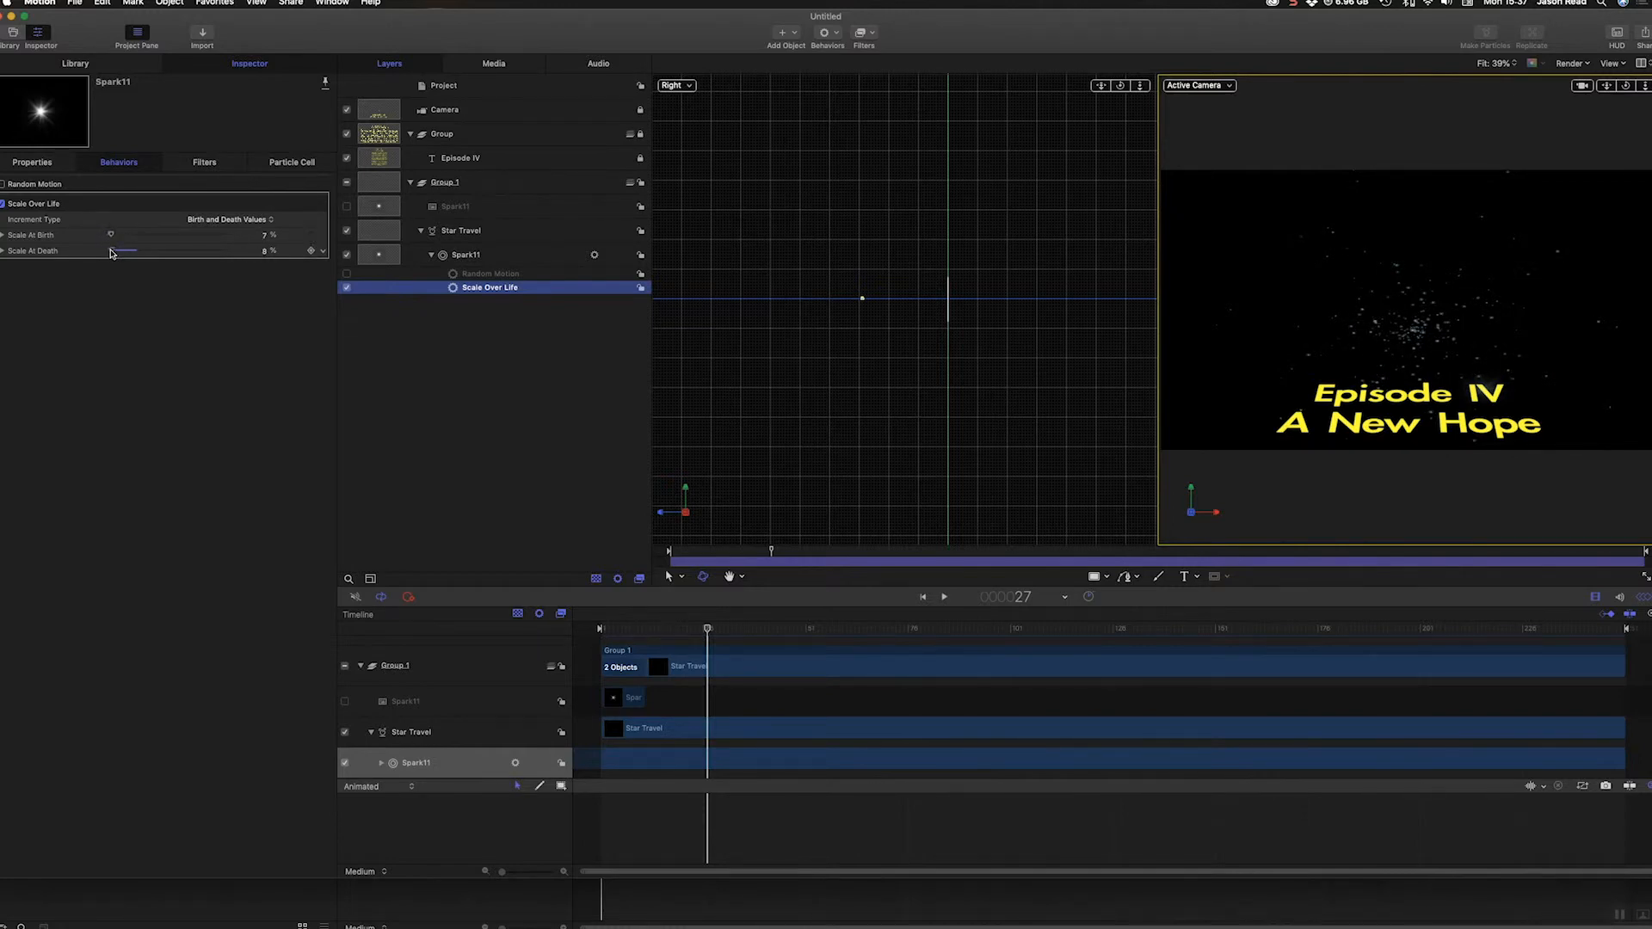
pyautogui.moveTo(111, 253); pyautogui.dragTo(110, 253)
pyautogui.press('space')
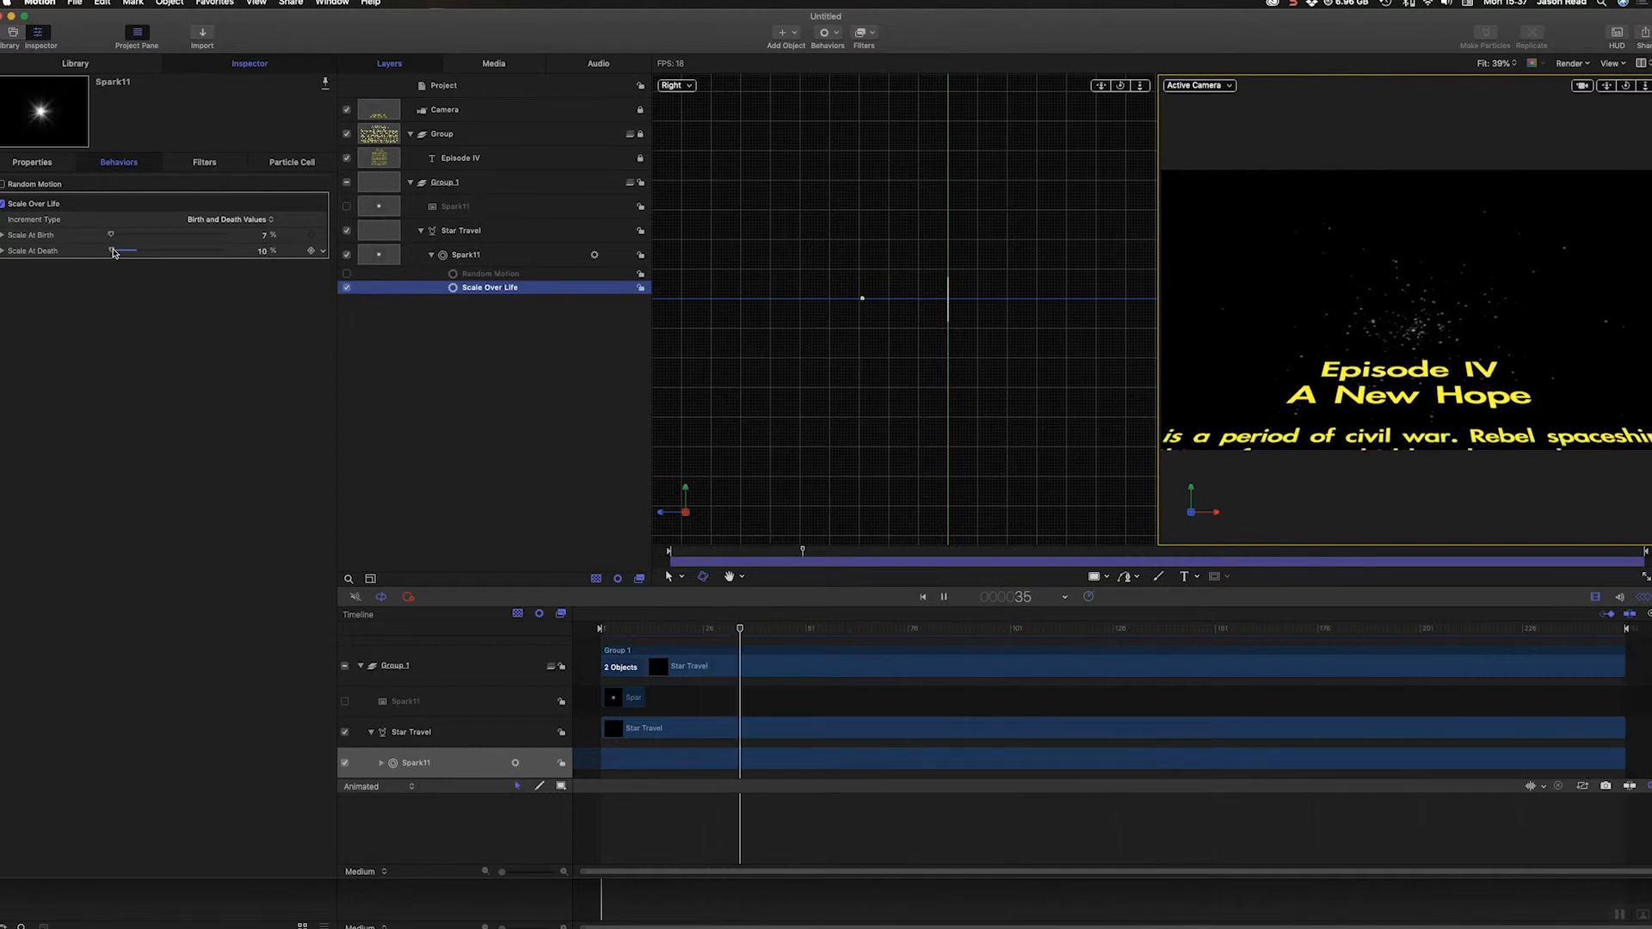
pyautogui.press('space')
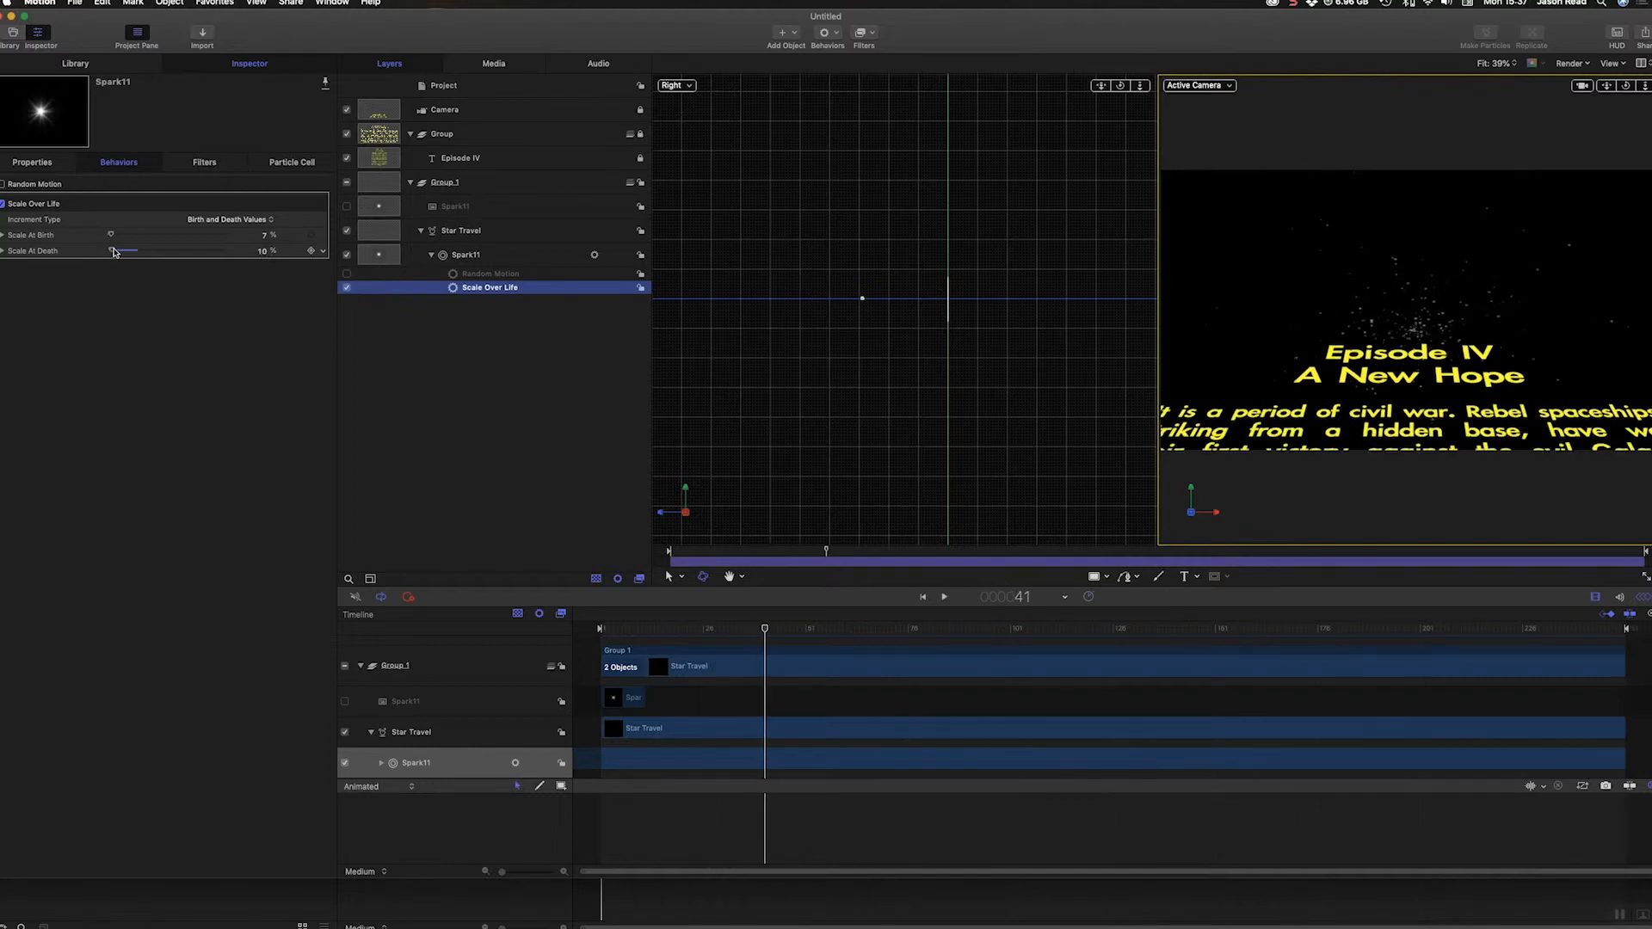
# - Set the Star Travel emitter's Radius to 307 and play back the wider star spread
pyautogui.click(495, 256)
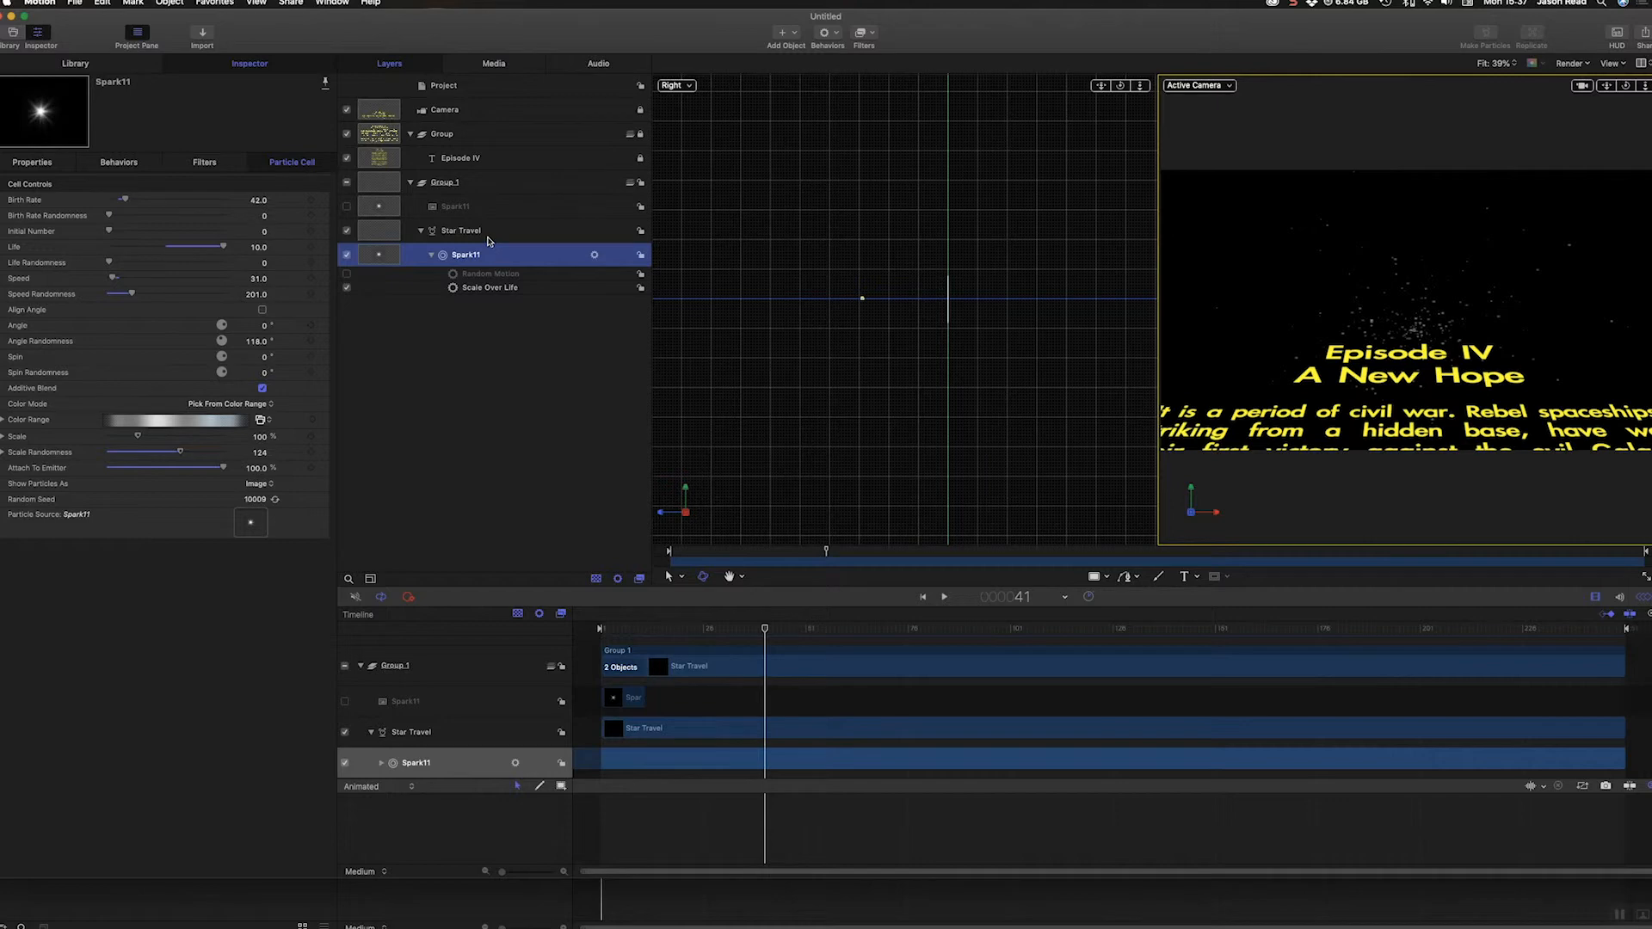
pyautogui.click(488, 239)
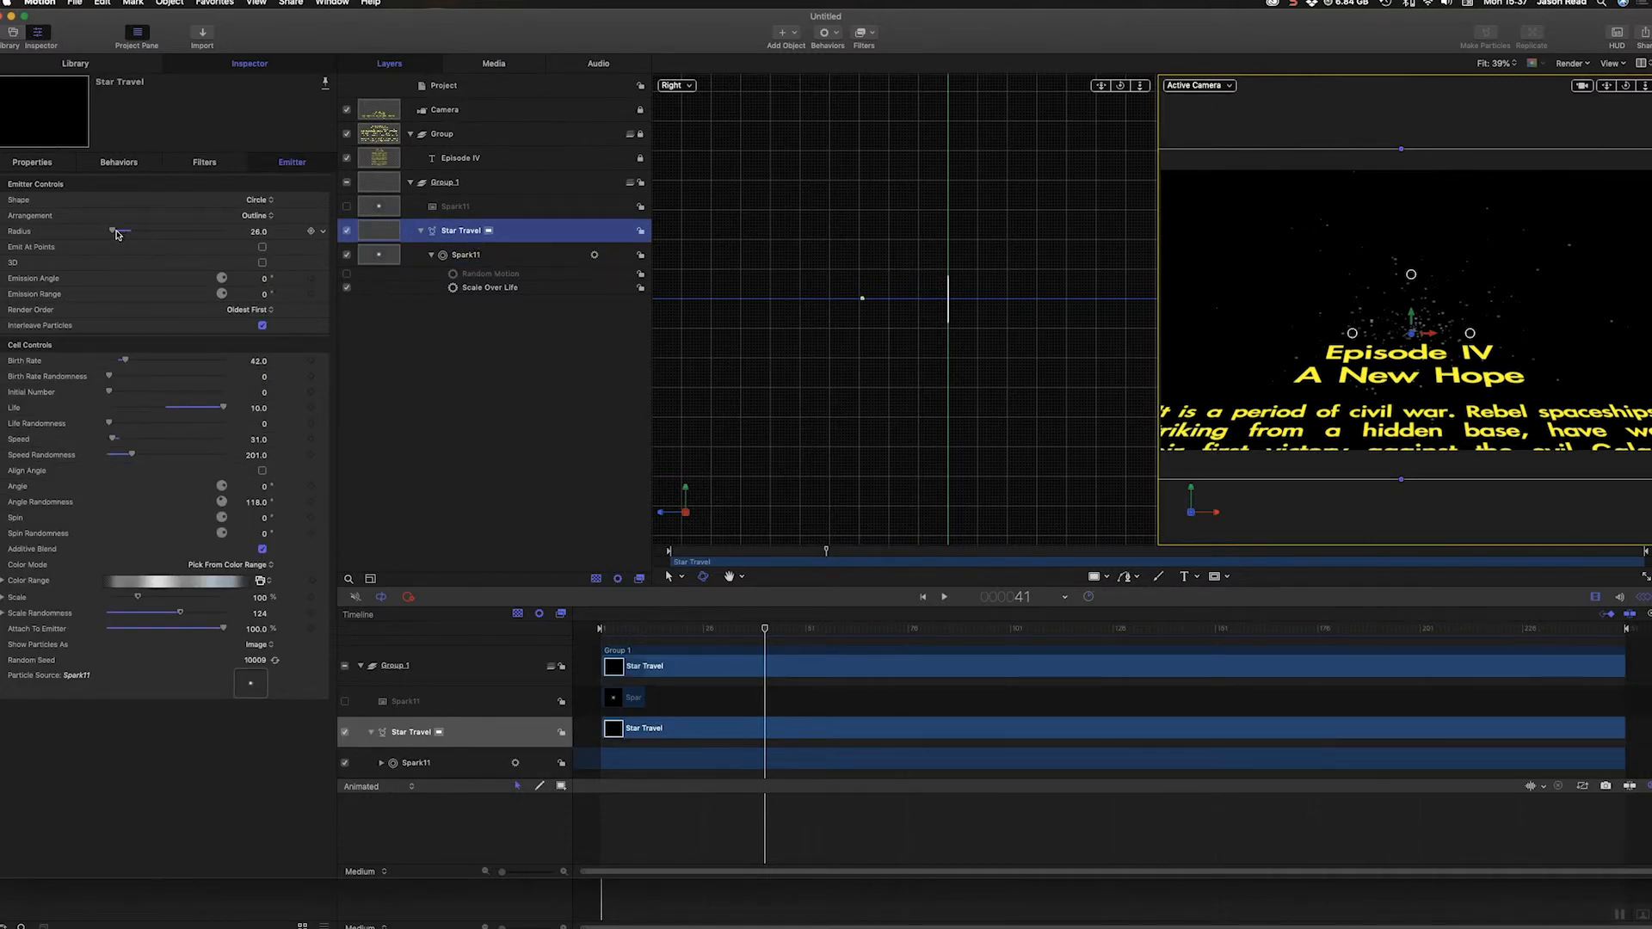
pyautogui.moveTo(117, 233); pyautogui.dragTo(136, 234)
pyautogui.press('space')
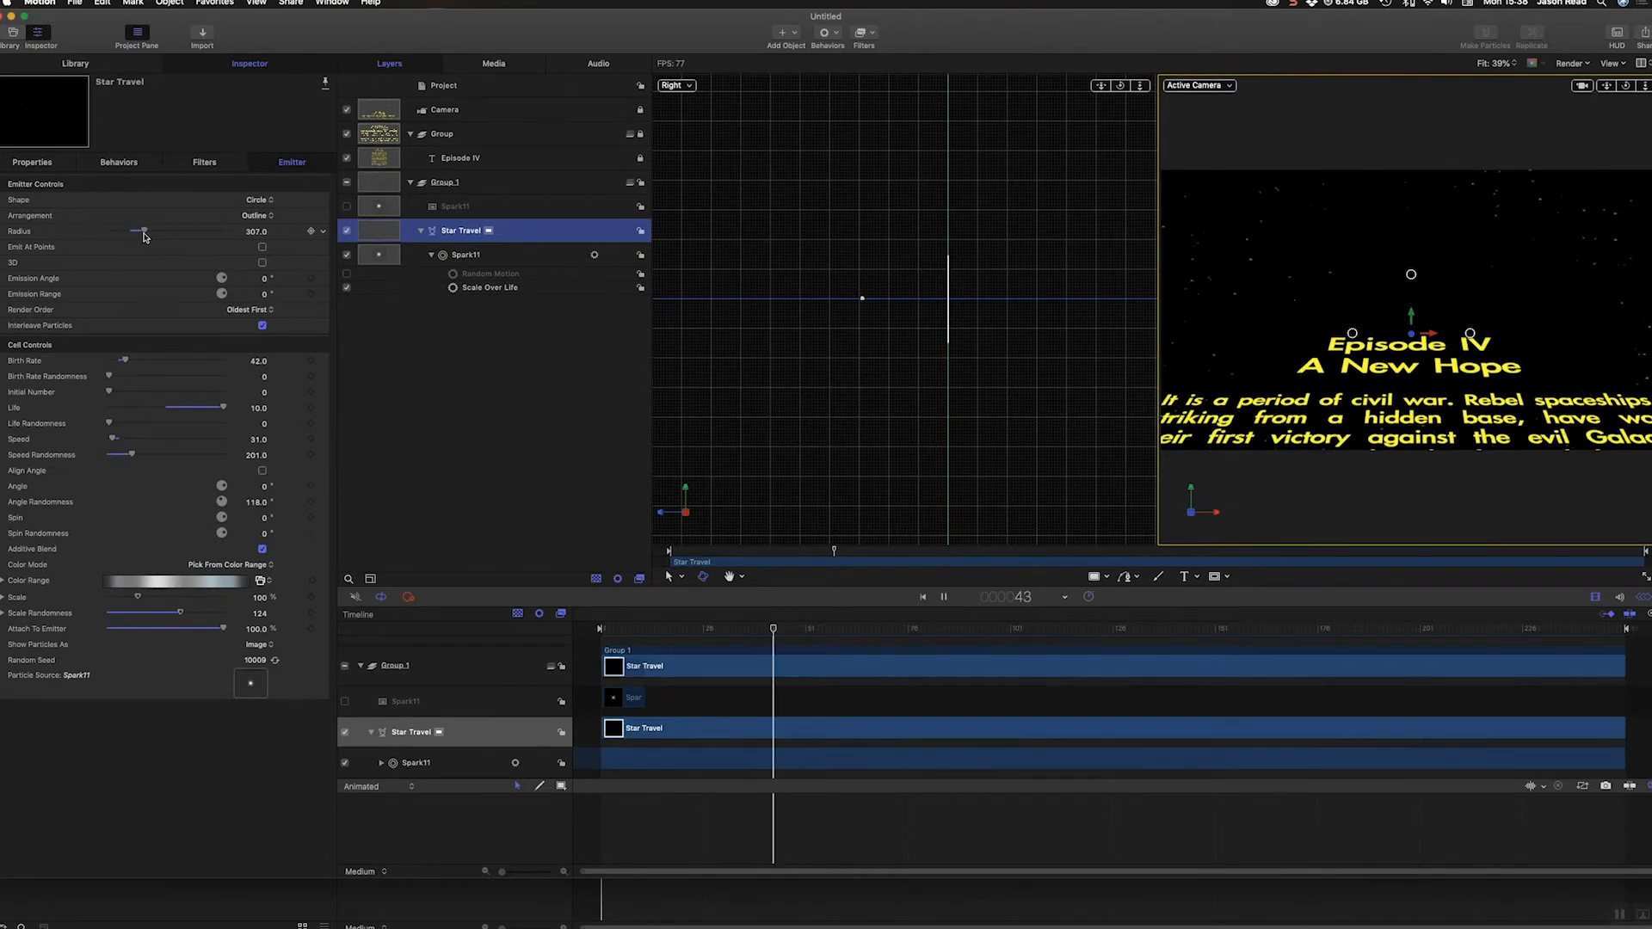
pyautogui.press('space')
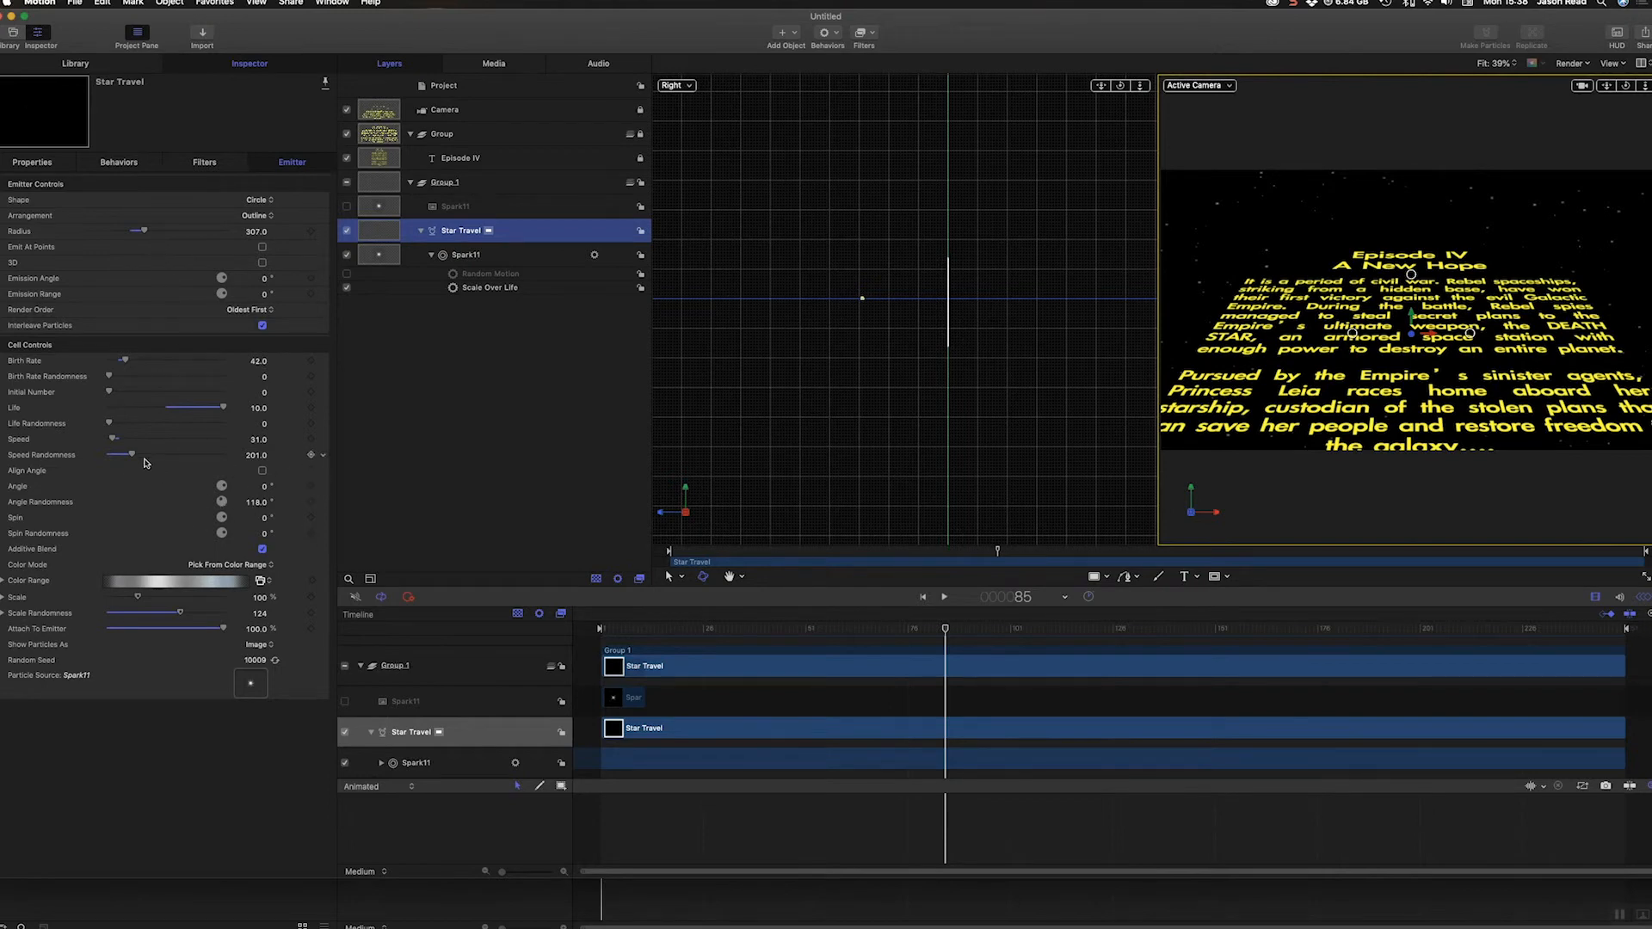
# - Try the Star Travel emitter's Speed Randomness at 25 during playback, and set it to 125
pyautogui.moveTo(121, 457); pyautogui.dragTo(111, 460)
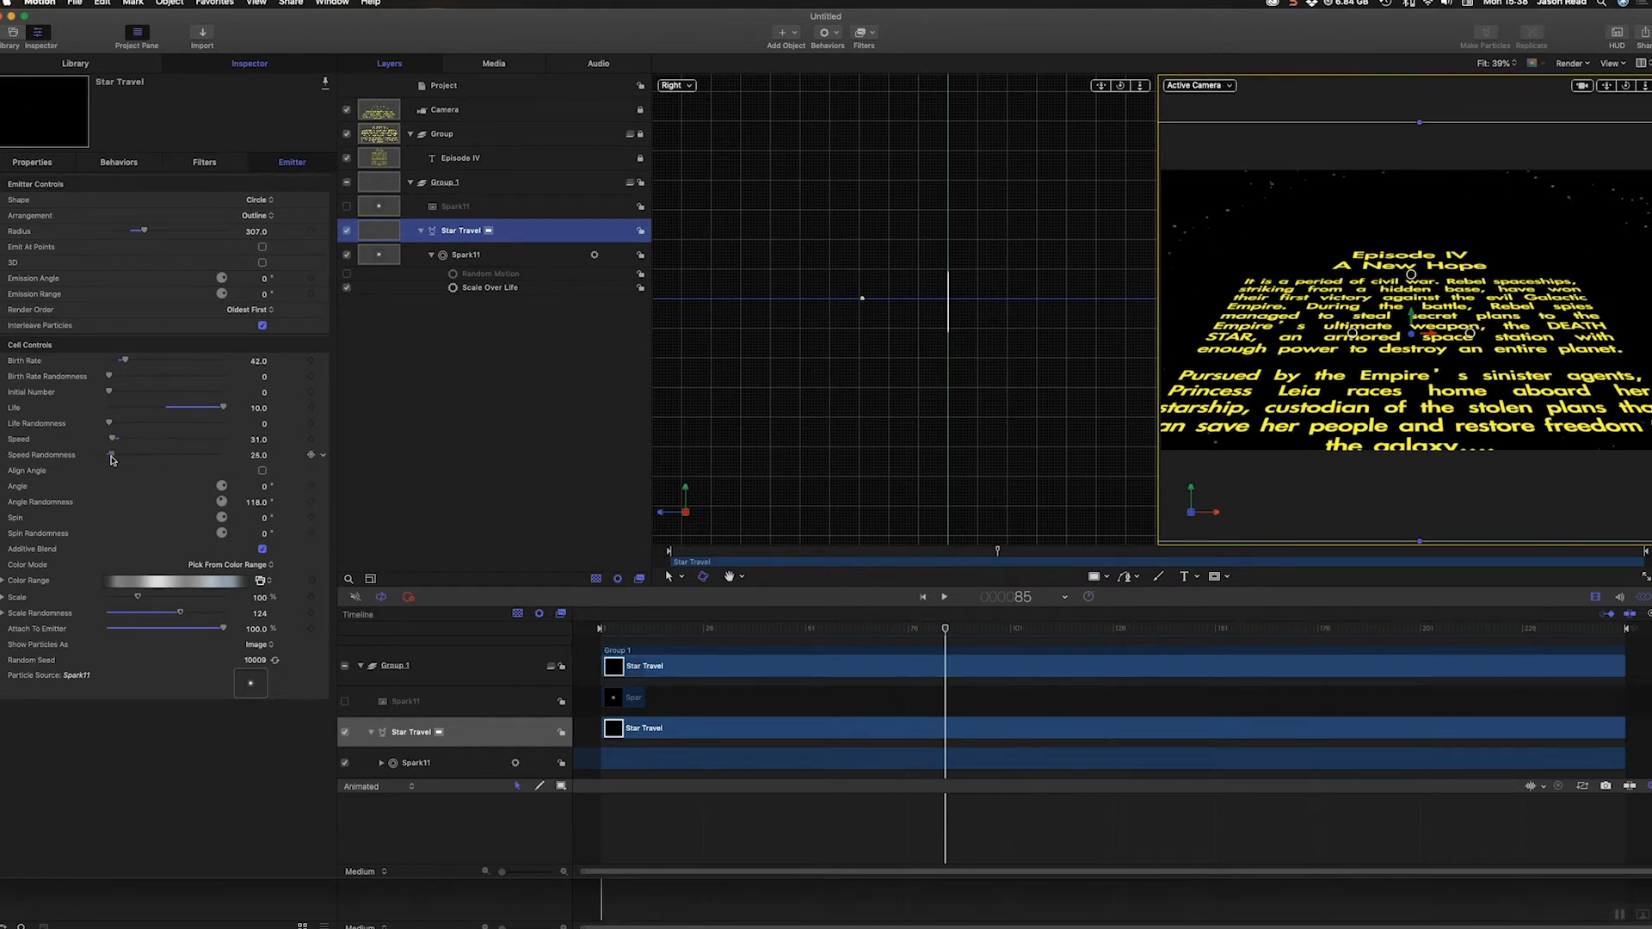
pyautogui.press('space')
pyautogui.moveTo(115, 459); pyautogui.dragTo(127, 458)
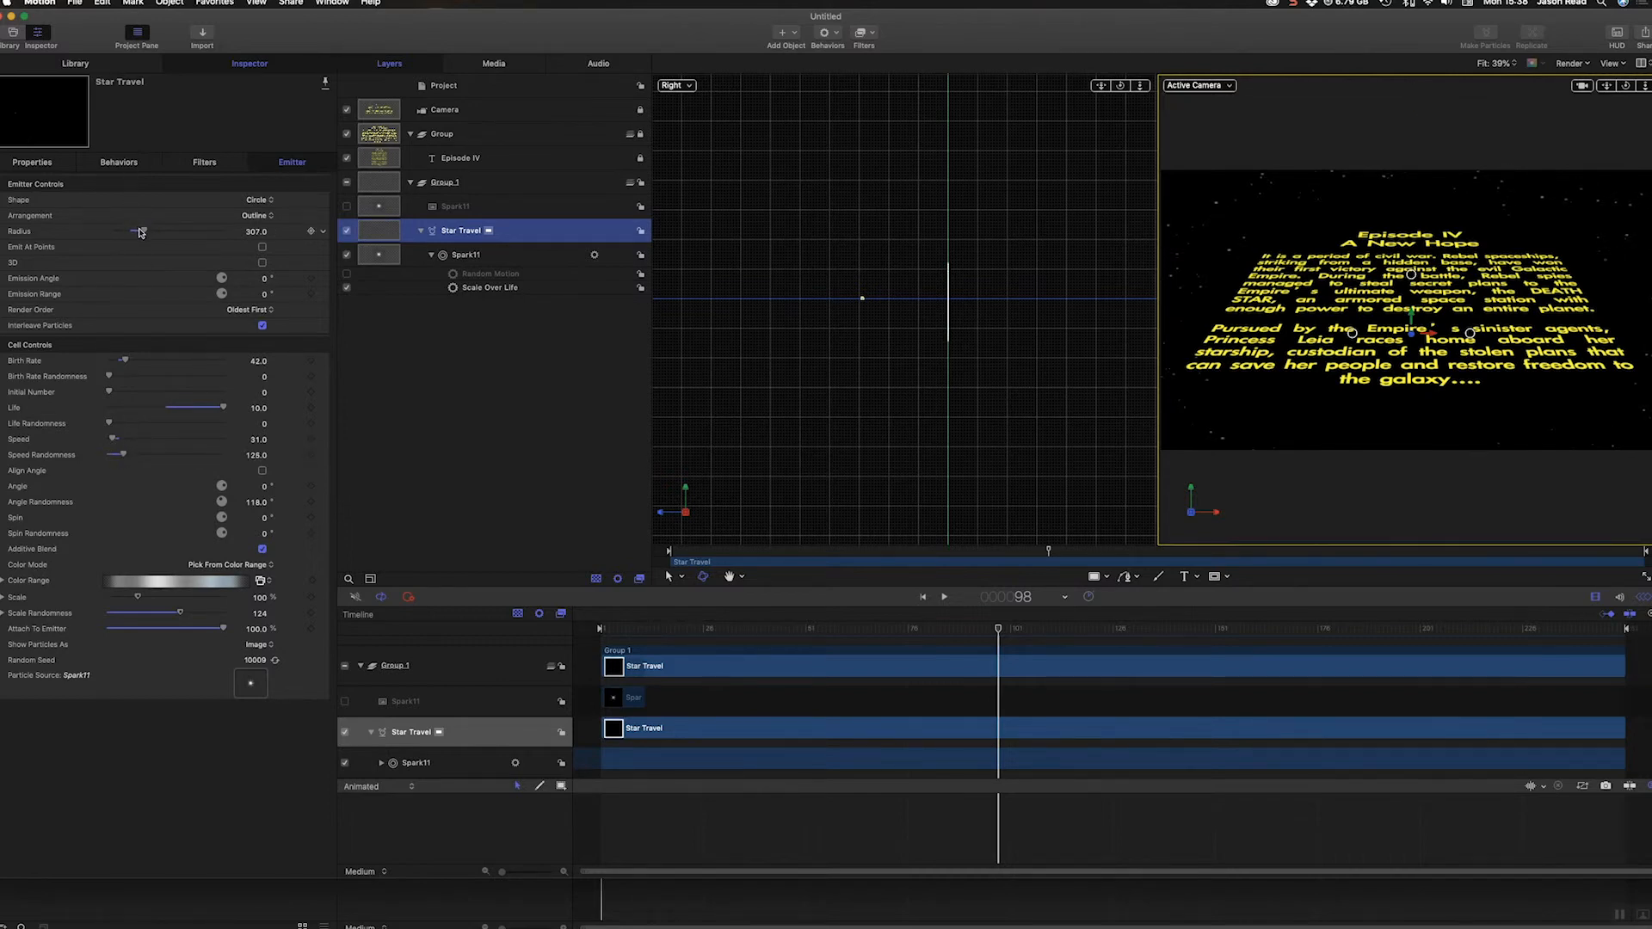
# - Set the Star Travel emitter's Arrangement to Random Fill and play back the stars
pyautogui.click(253, 216)
pyautogui.click(254, 229)
pyautogui.press('space')
pyautogui.click(256, 216)
pyautogui.click(258, 227)
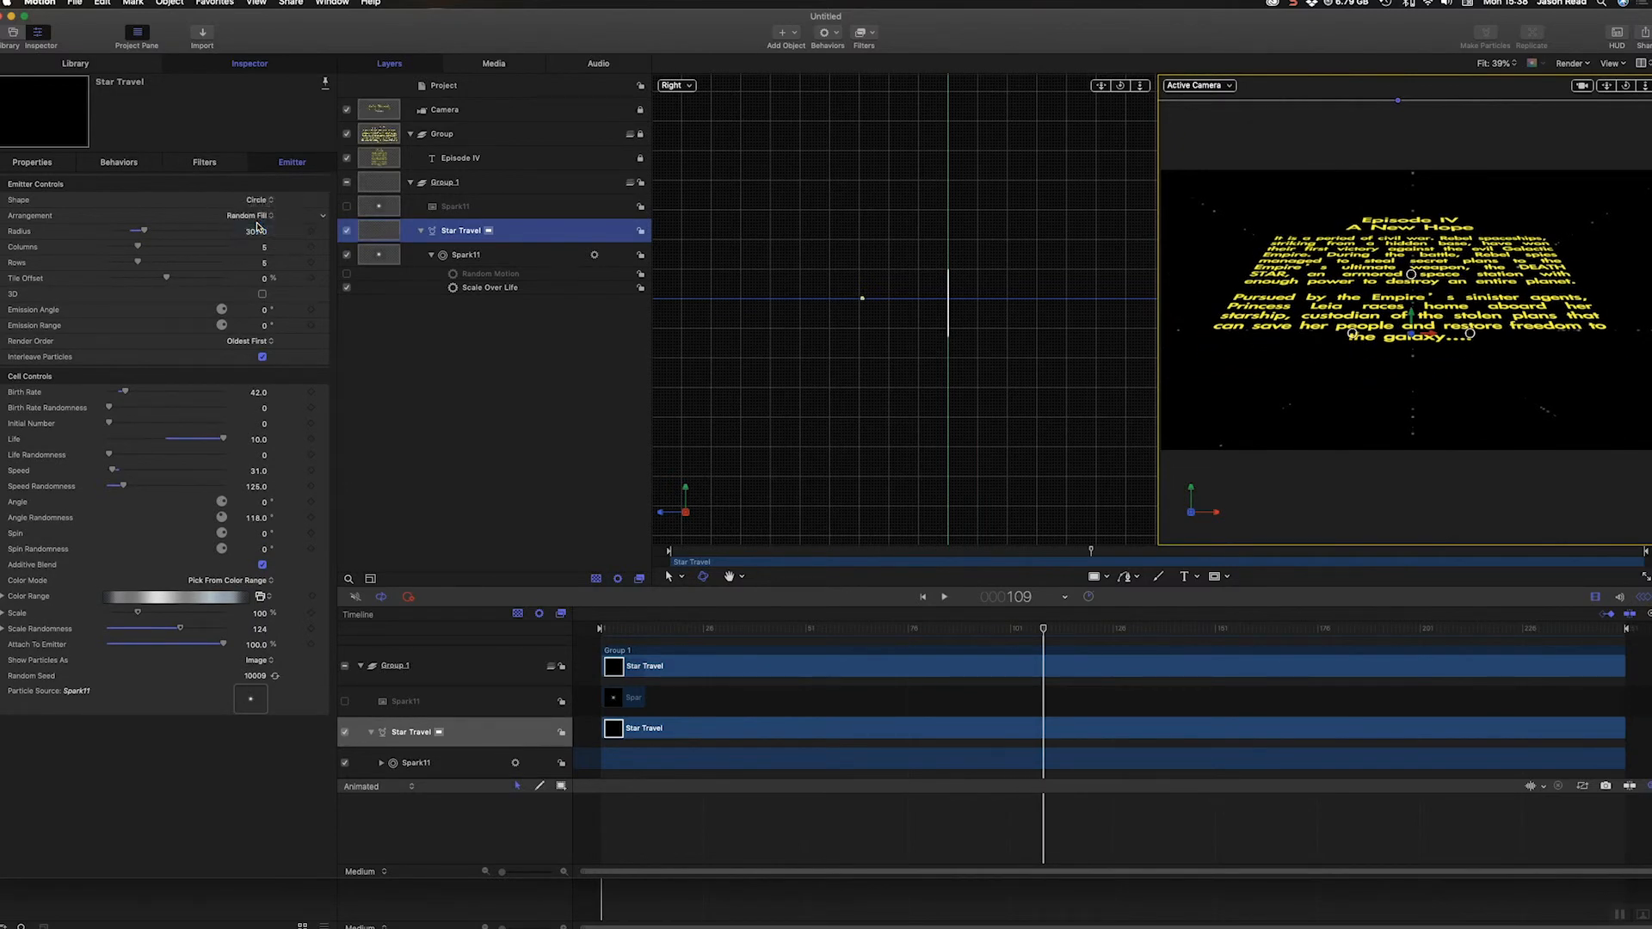
pyautogui.press('space')
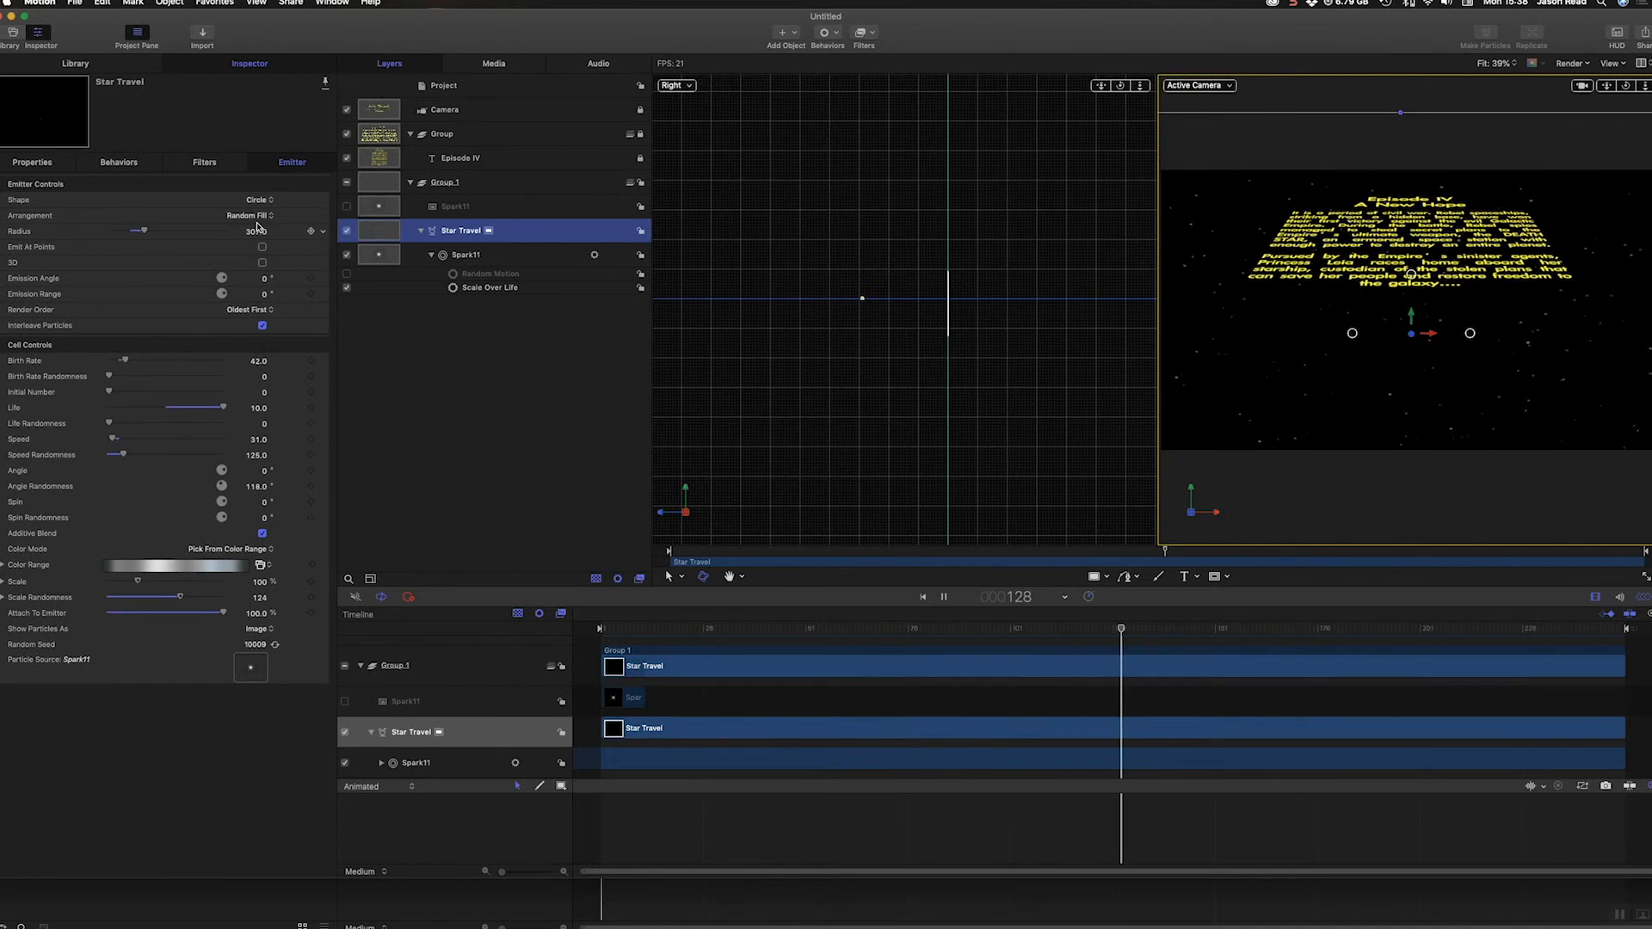
pyautogui.press('space')
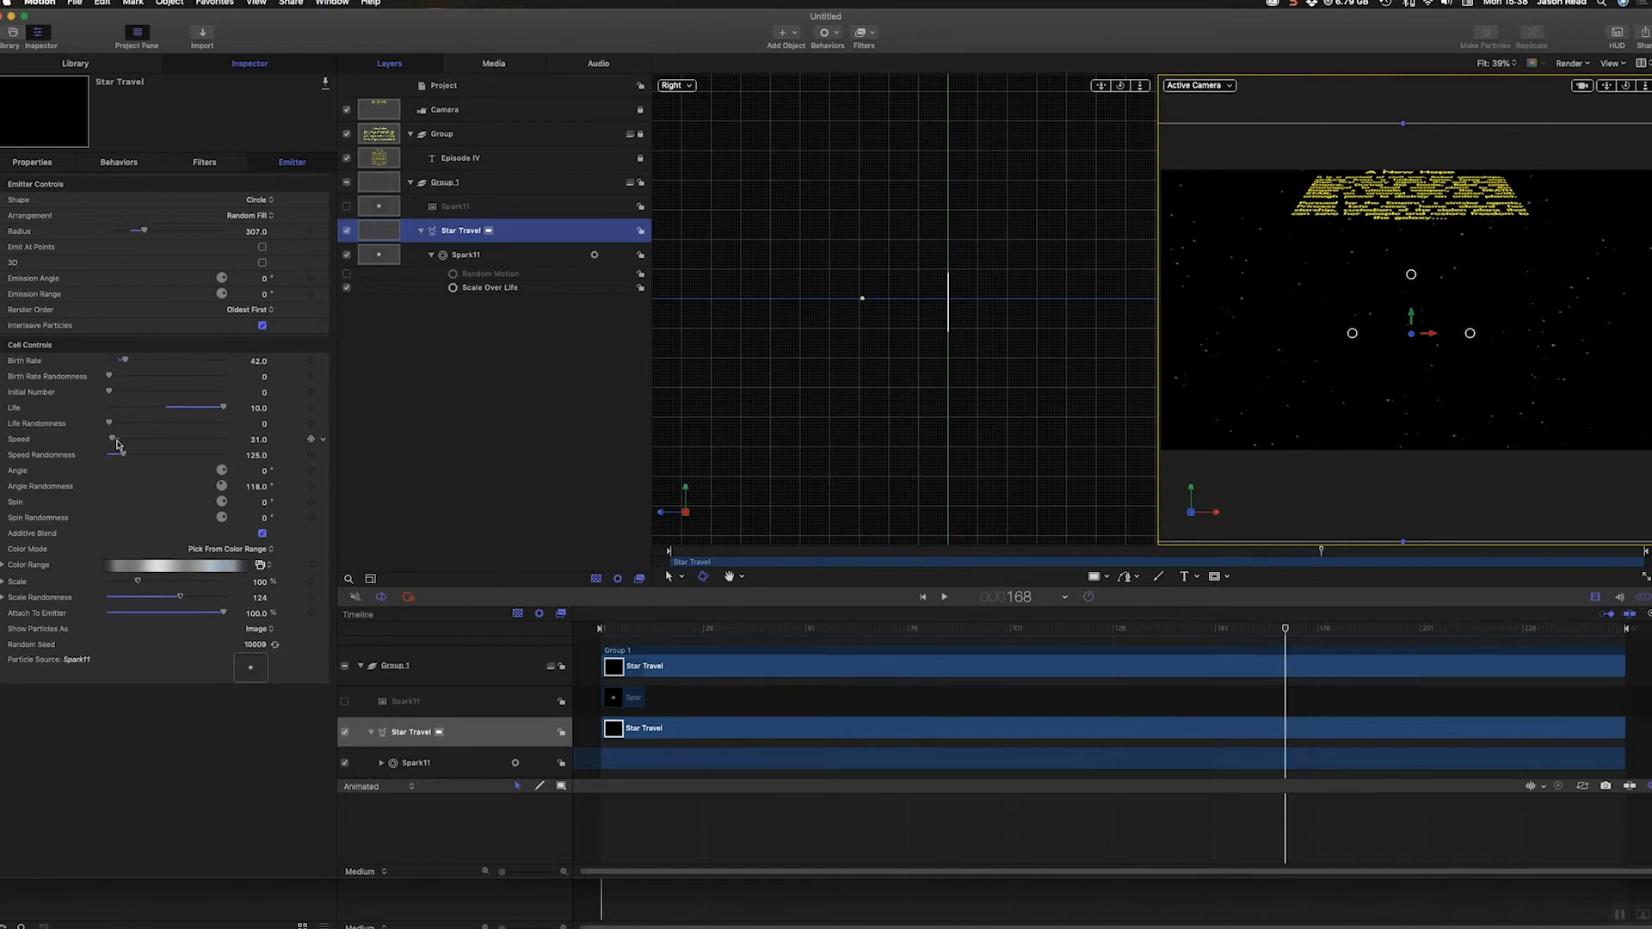
# - Set the Star Travel emitter's Speed Randomness to 0 and play back the crawl from near the start
pyautogui.moveTo(117, 456); pyautogui.dragTo(109, 456)
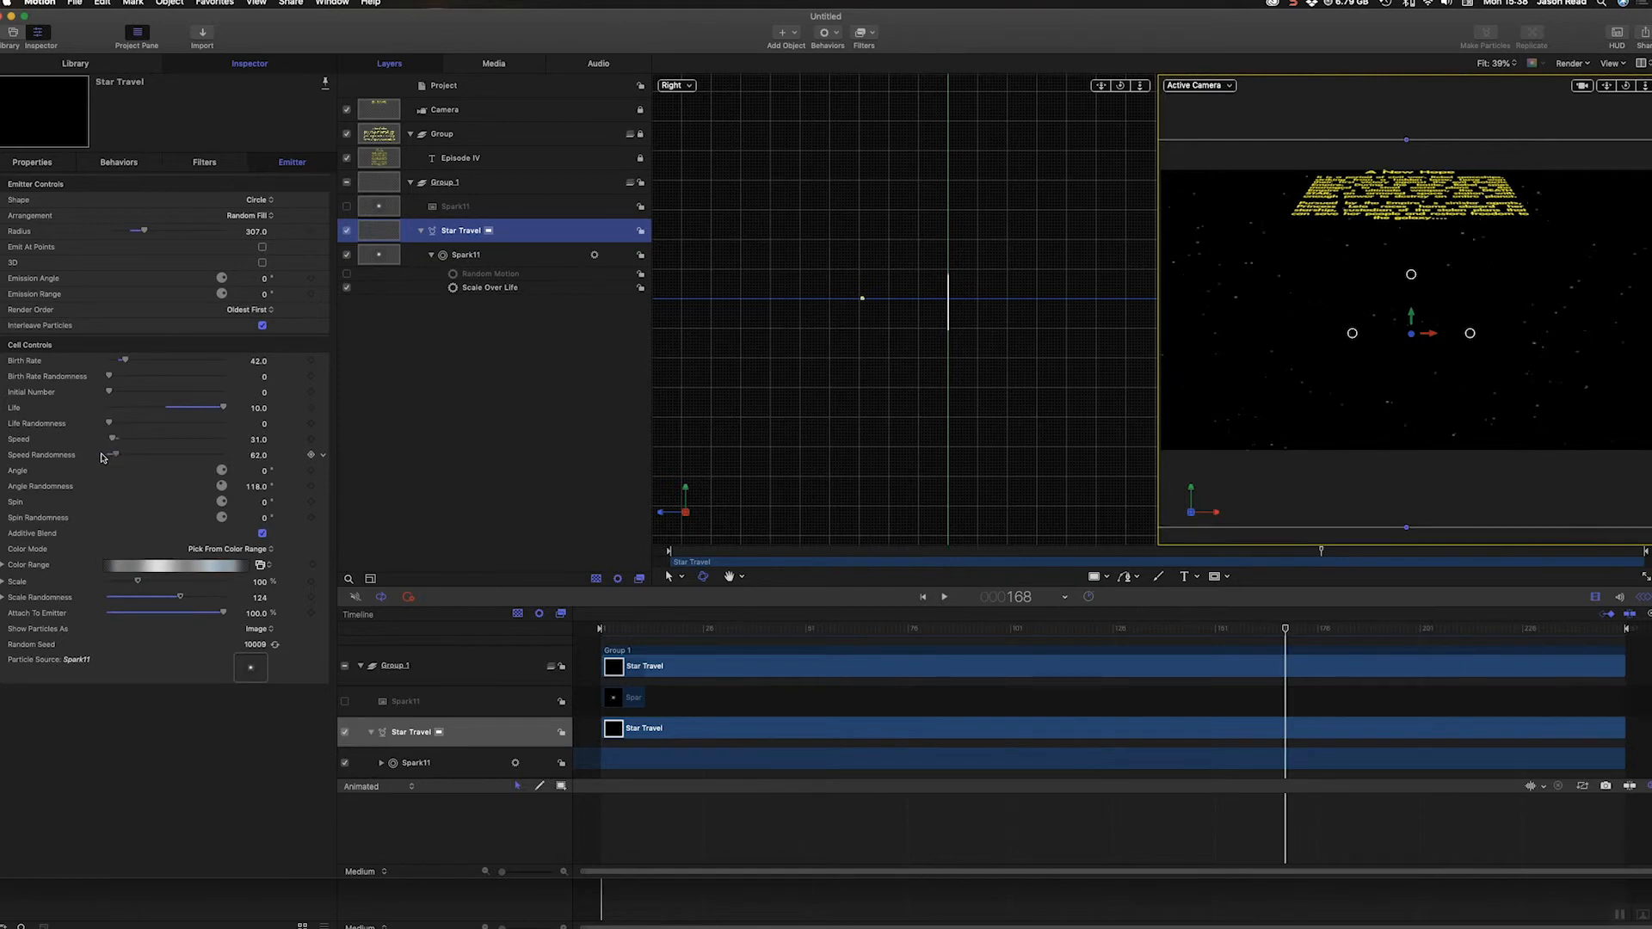
pyautogui.press('space')
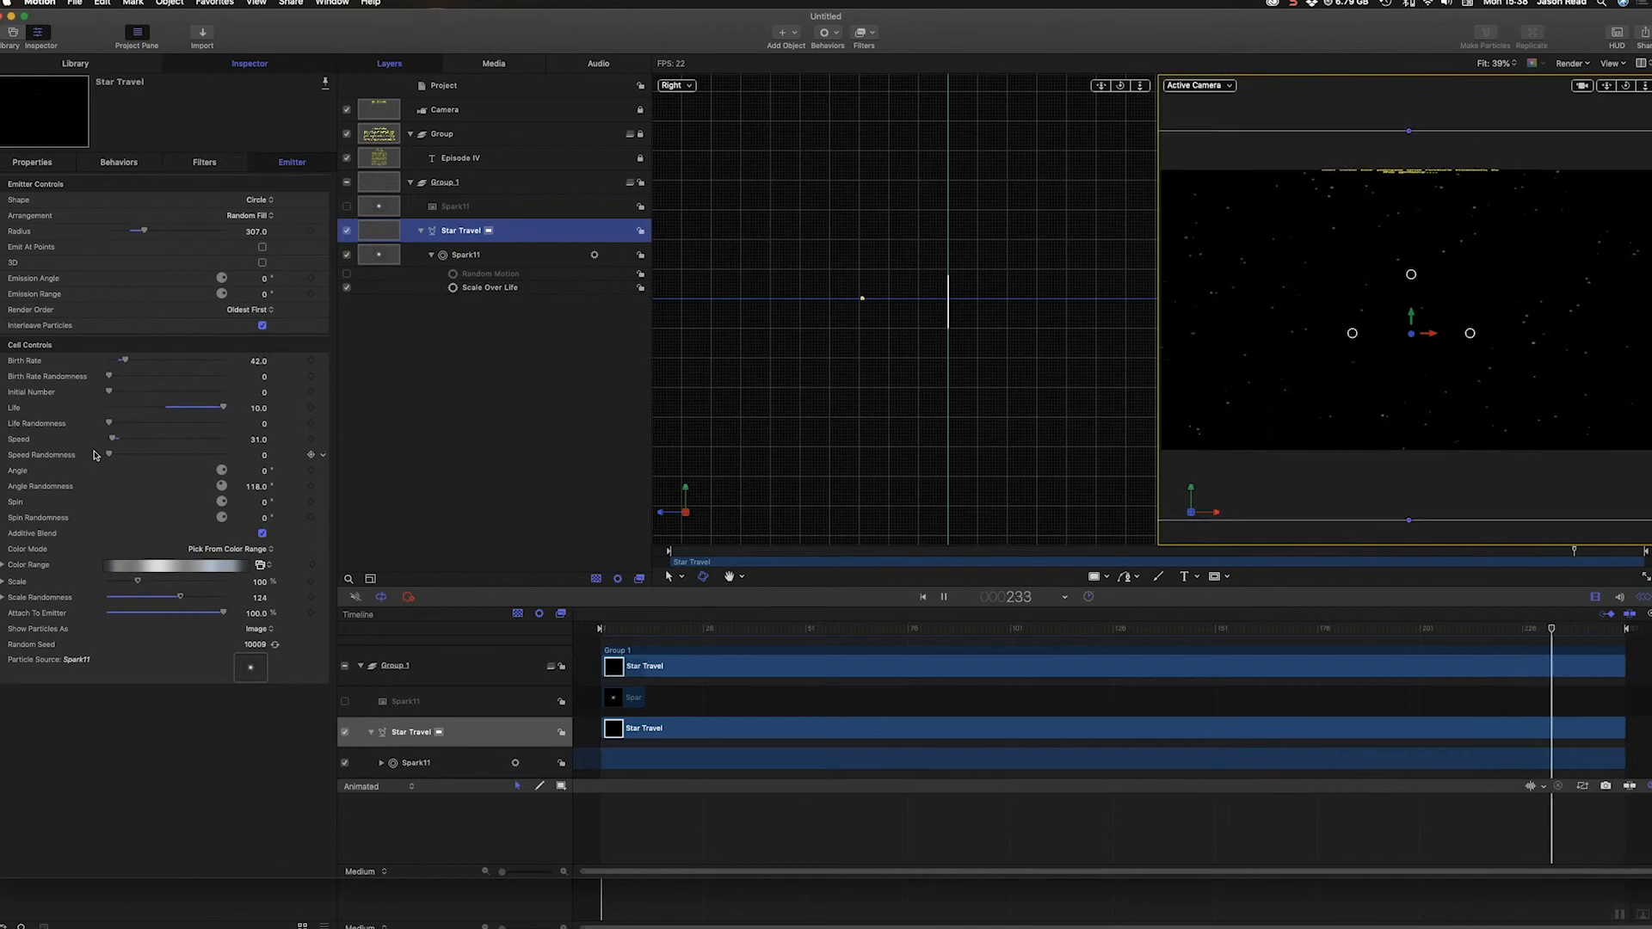
pyautogui.press('space')
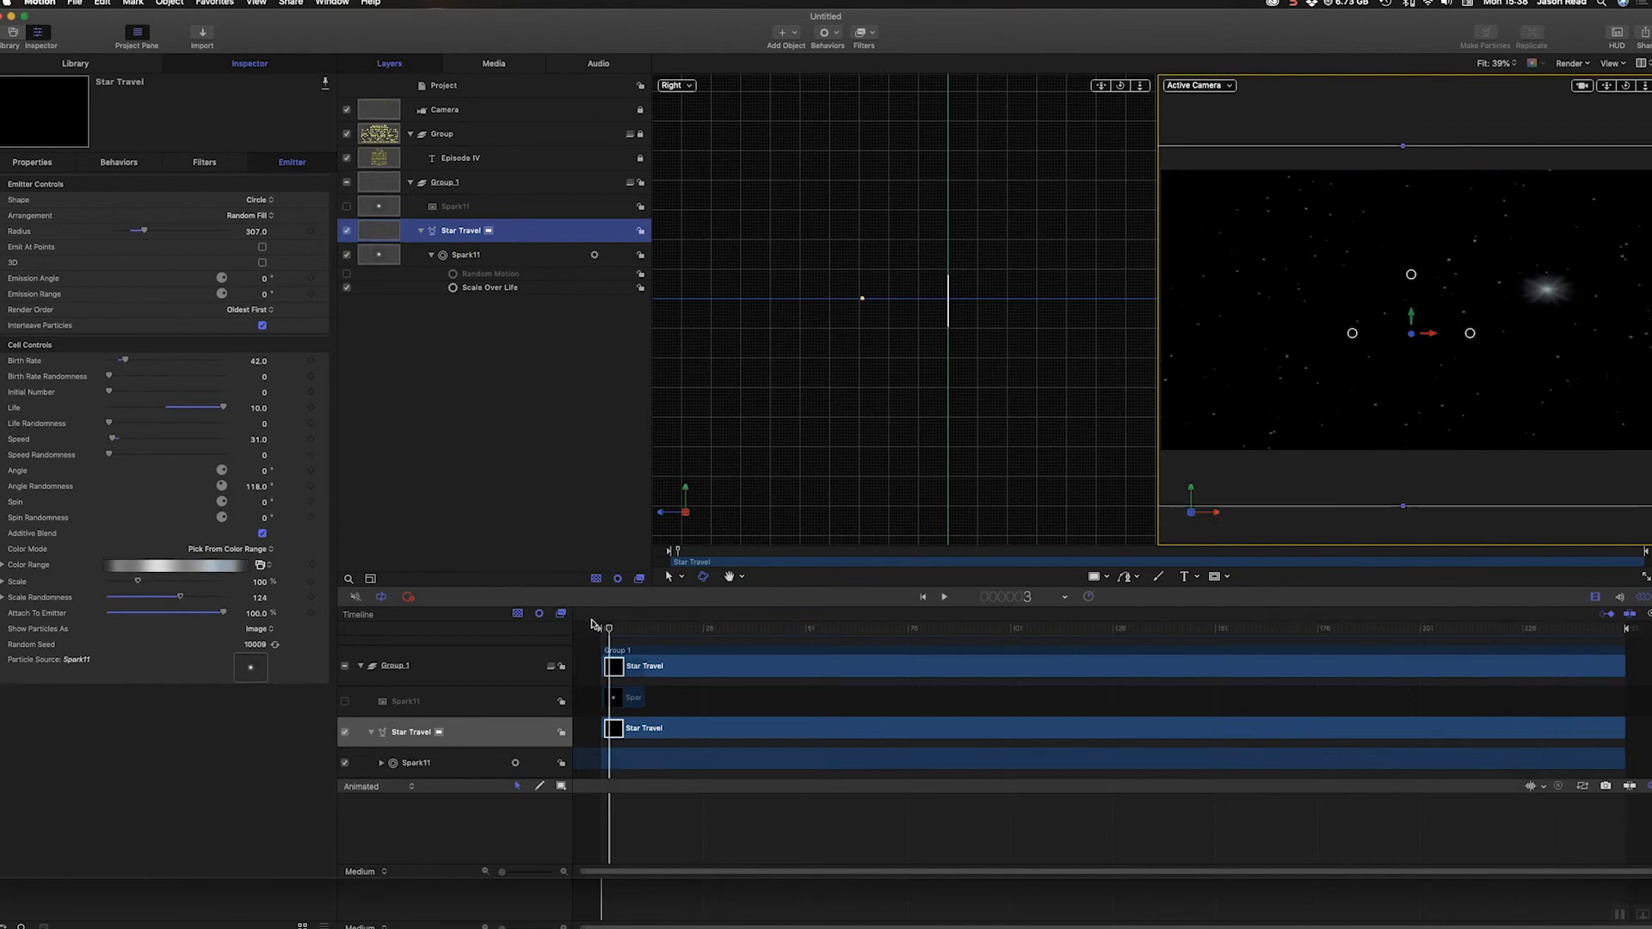
pyautogui.press('space')
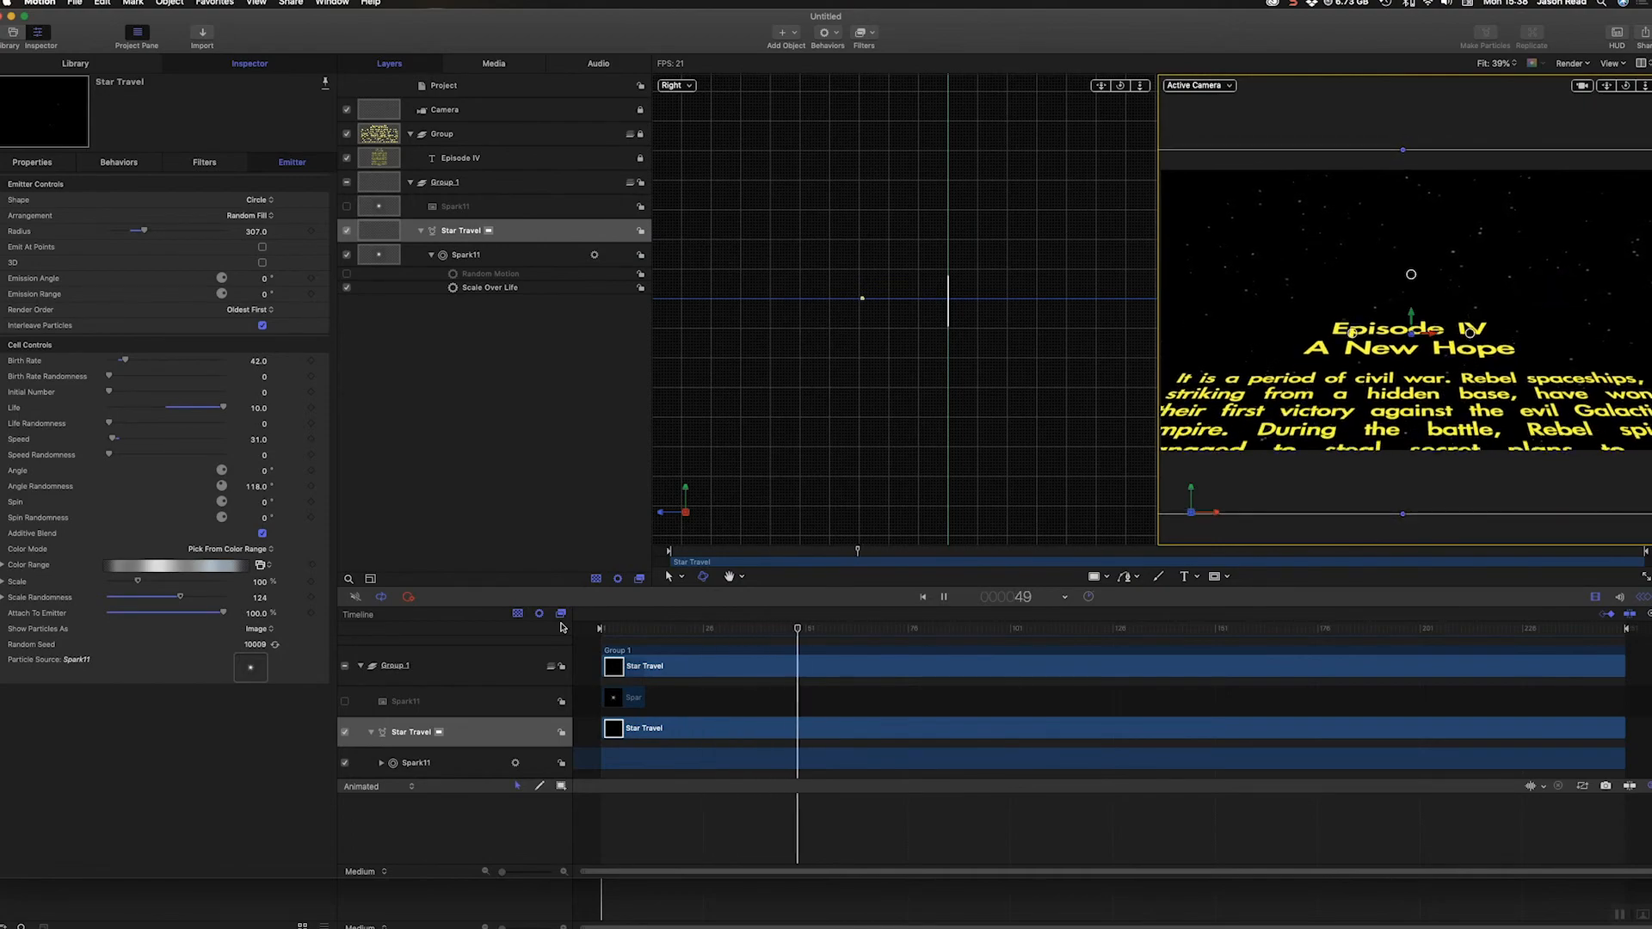
pyautogui.press('space')
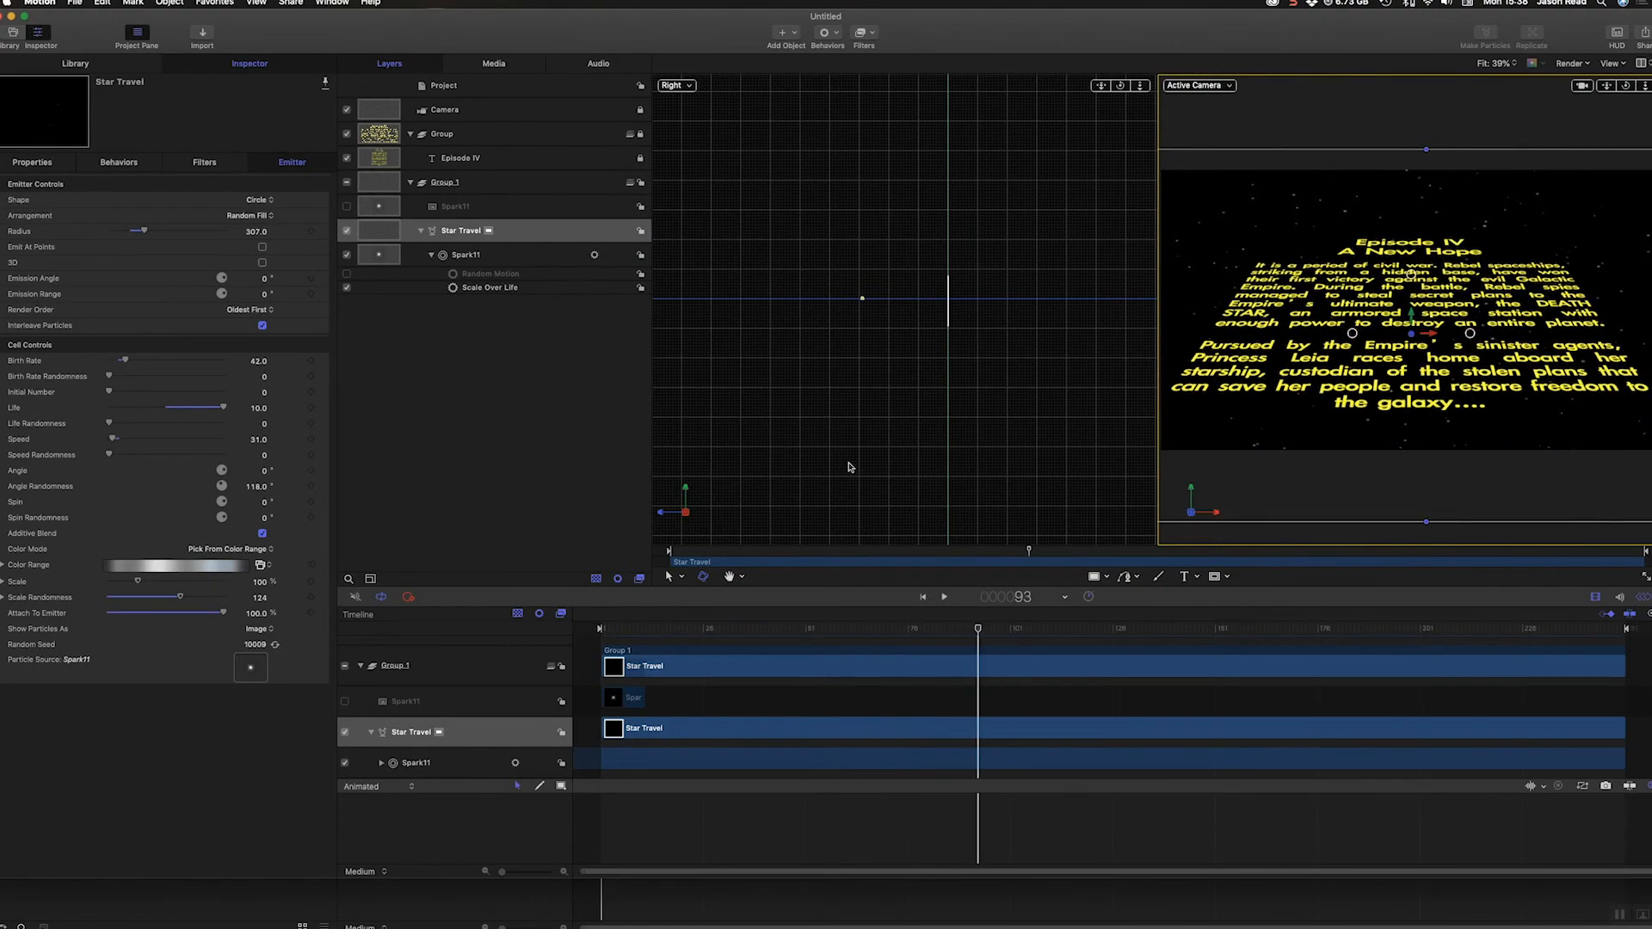
# - Switch the canvas to a single Active Camera view, preview the opening of the crawl and return to the first frame
pyautogui.click(1640, 63)
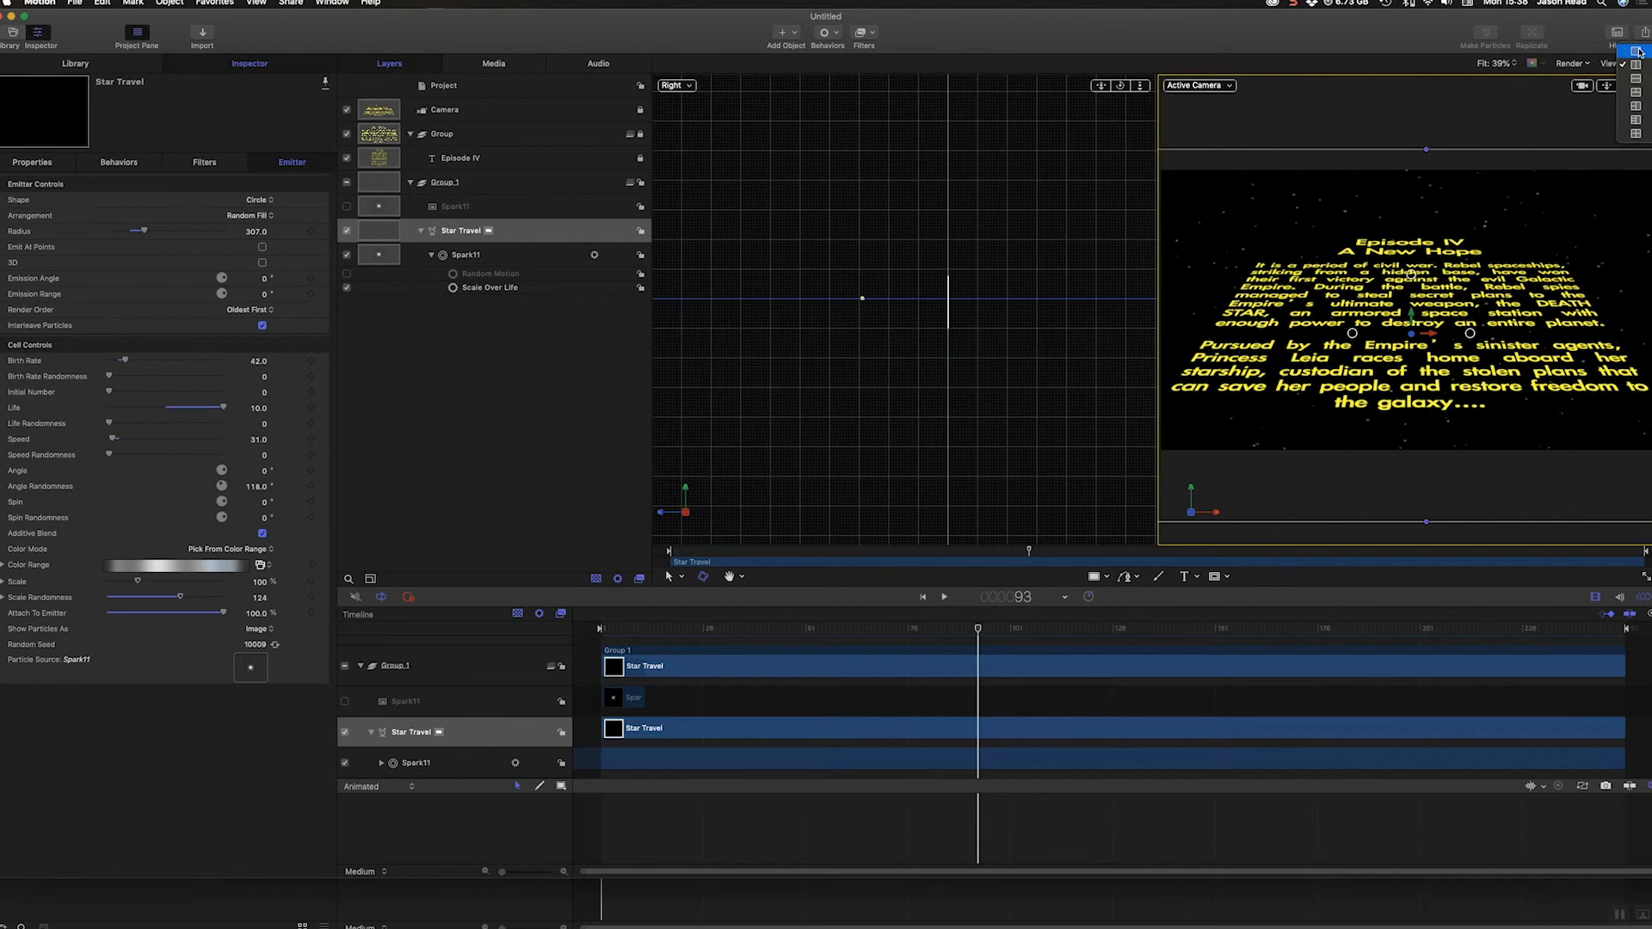
pyautogui.click(1640, 52)
pyautogui.press('Home')
pyautogui.press('space')
pyautogui.press('space')
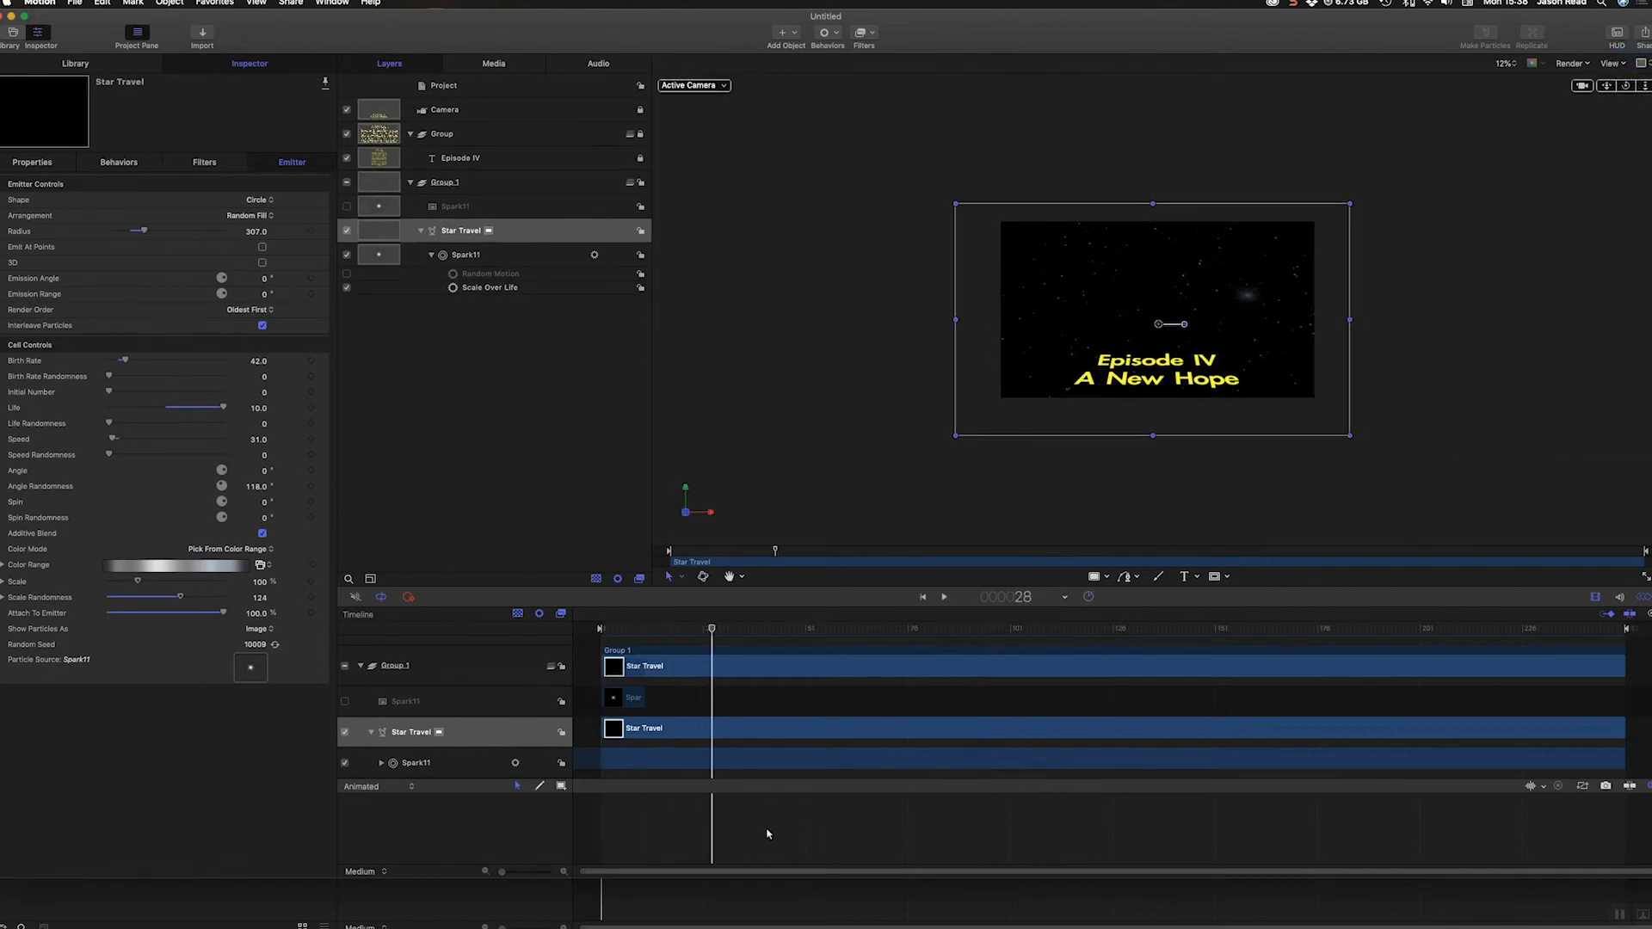
pyautogui.press('Home')
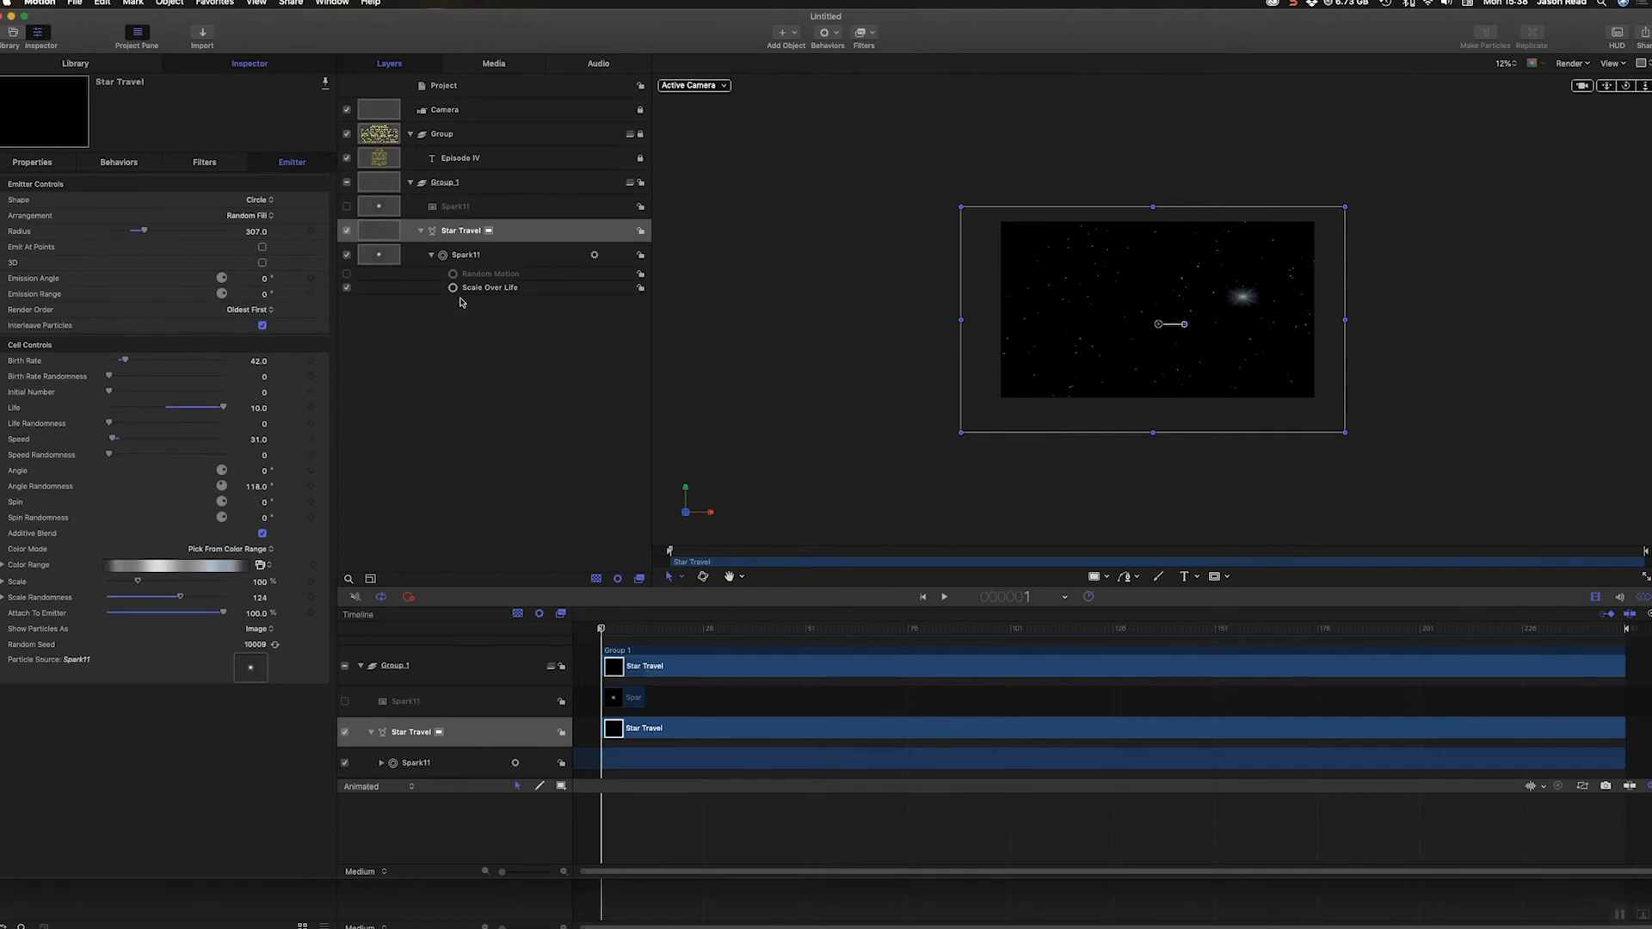
# - Review the Scale Over Life and Spark11 cell settings, play back the crawl and return to the first frame
pyautogui.click(512, 288)
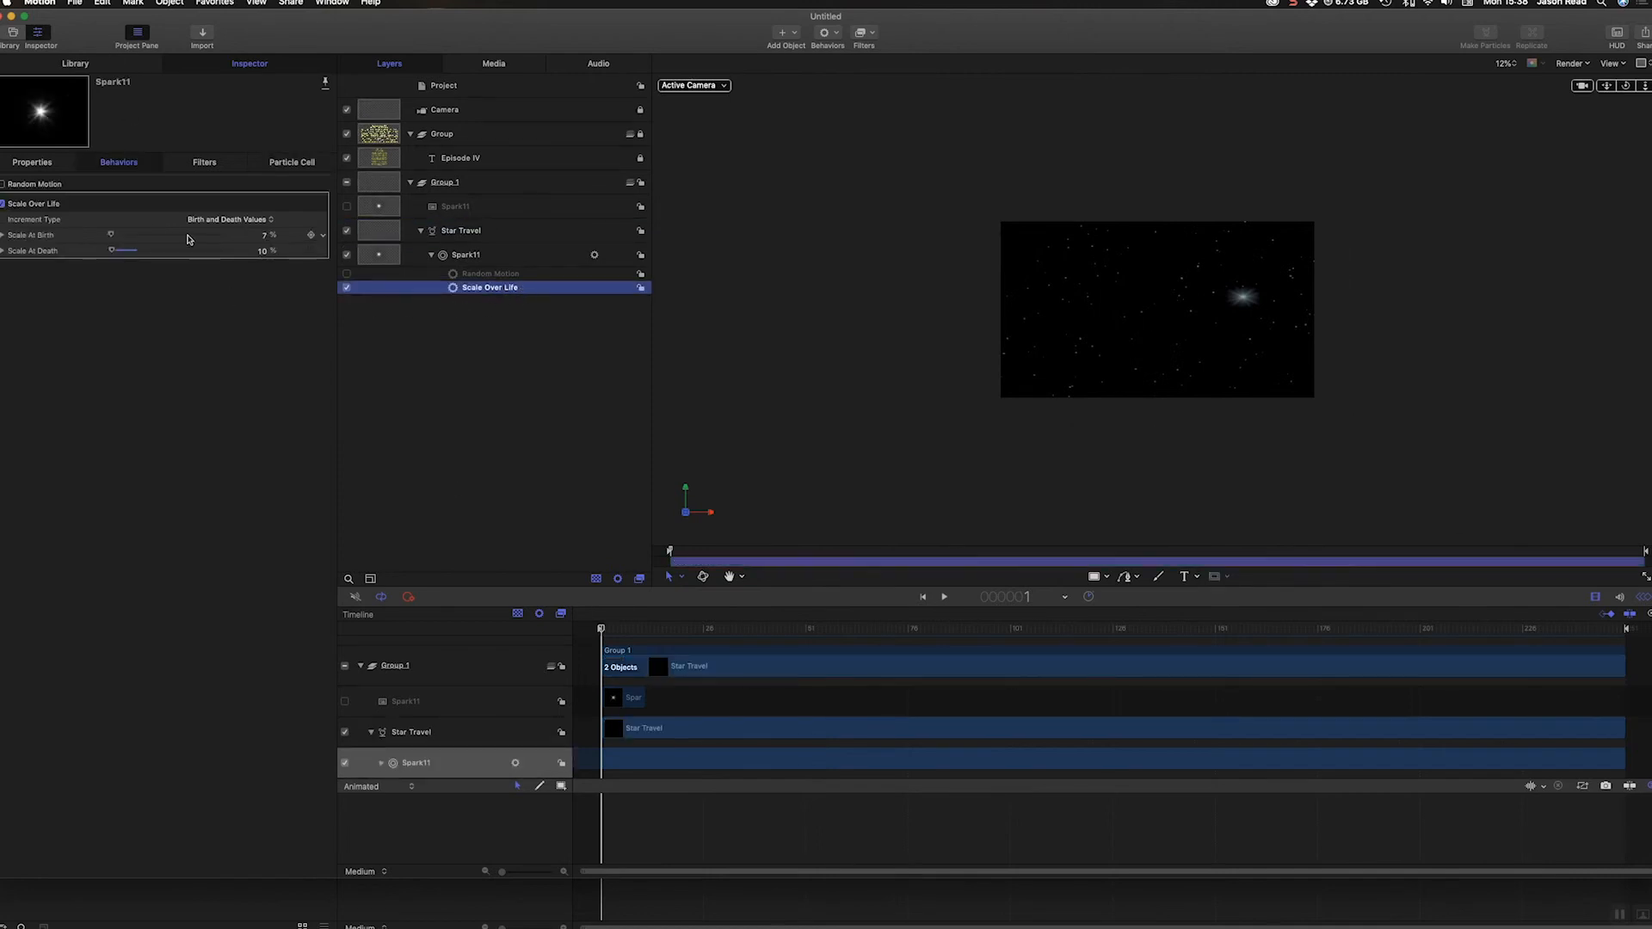
pyautogui.click(484, 258)
pyautogui.moveTo(600, 628); pyautogui.dragTo(639, 624)
pyautogui.press('space')
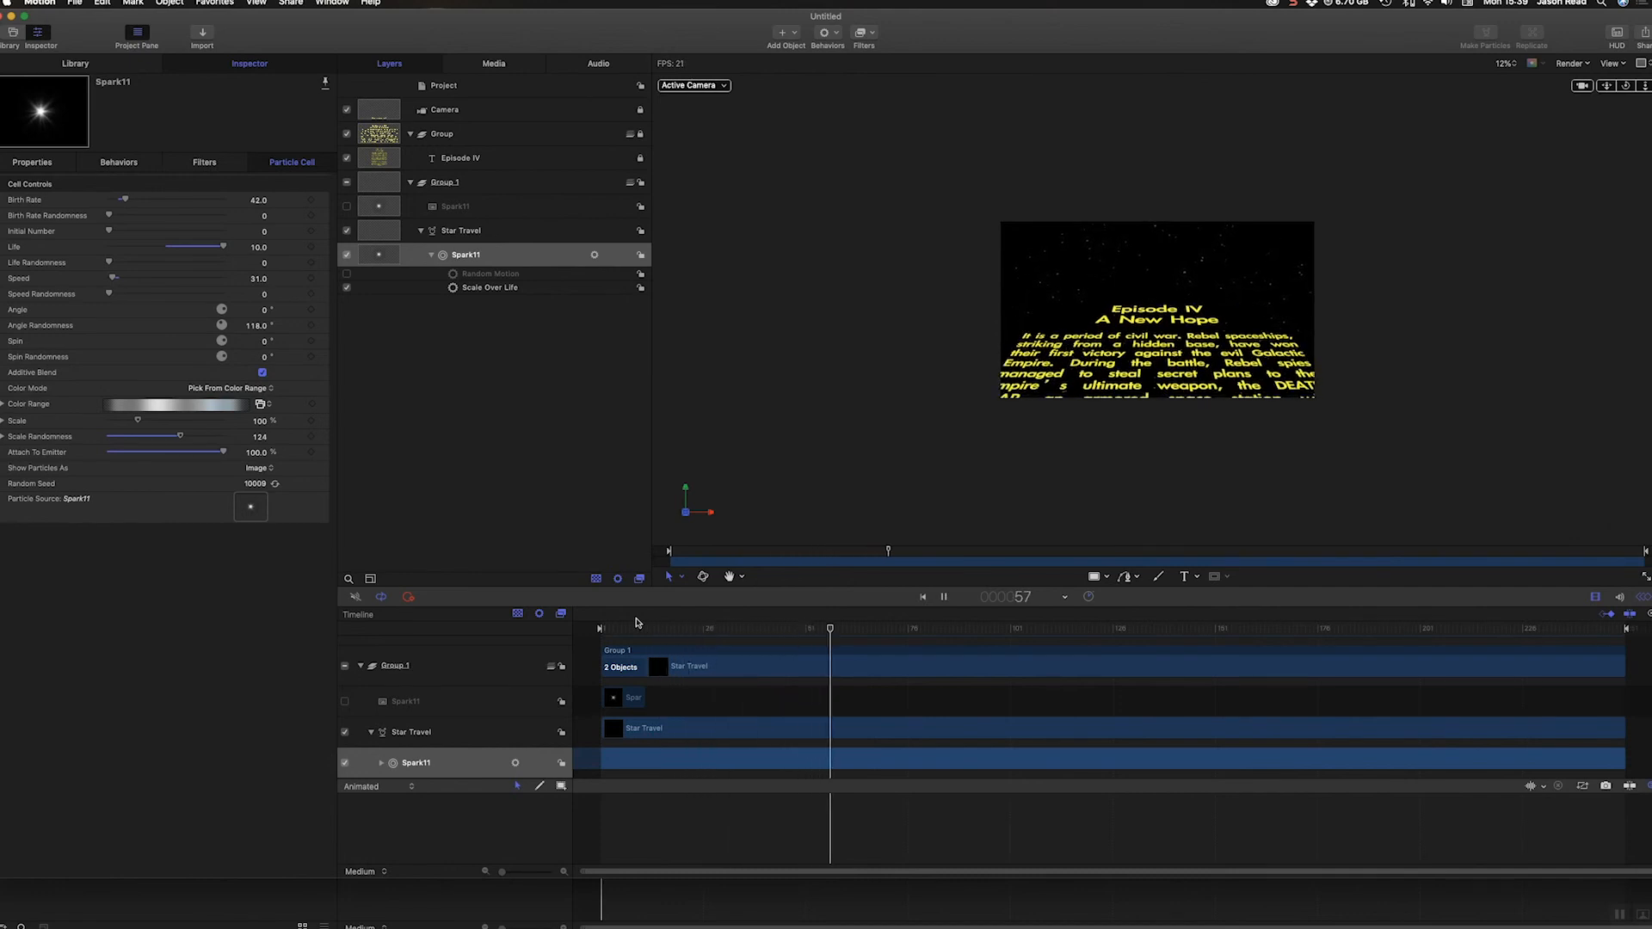
pyautogui.press('space')
pyautogui.moveTo(748, 627); pyautogui.dragTo(529, 623)
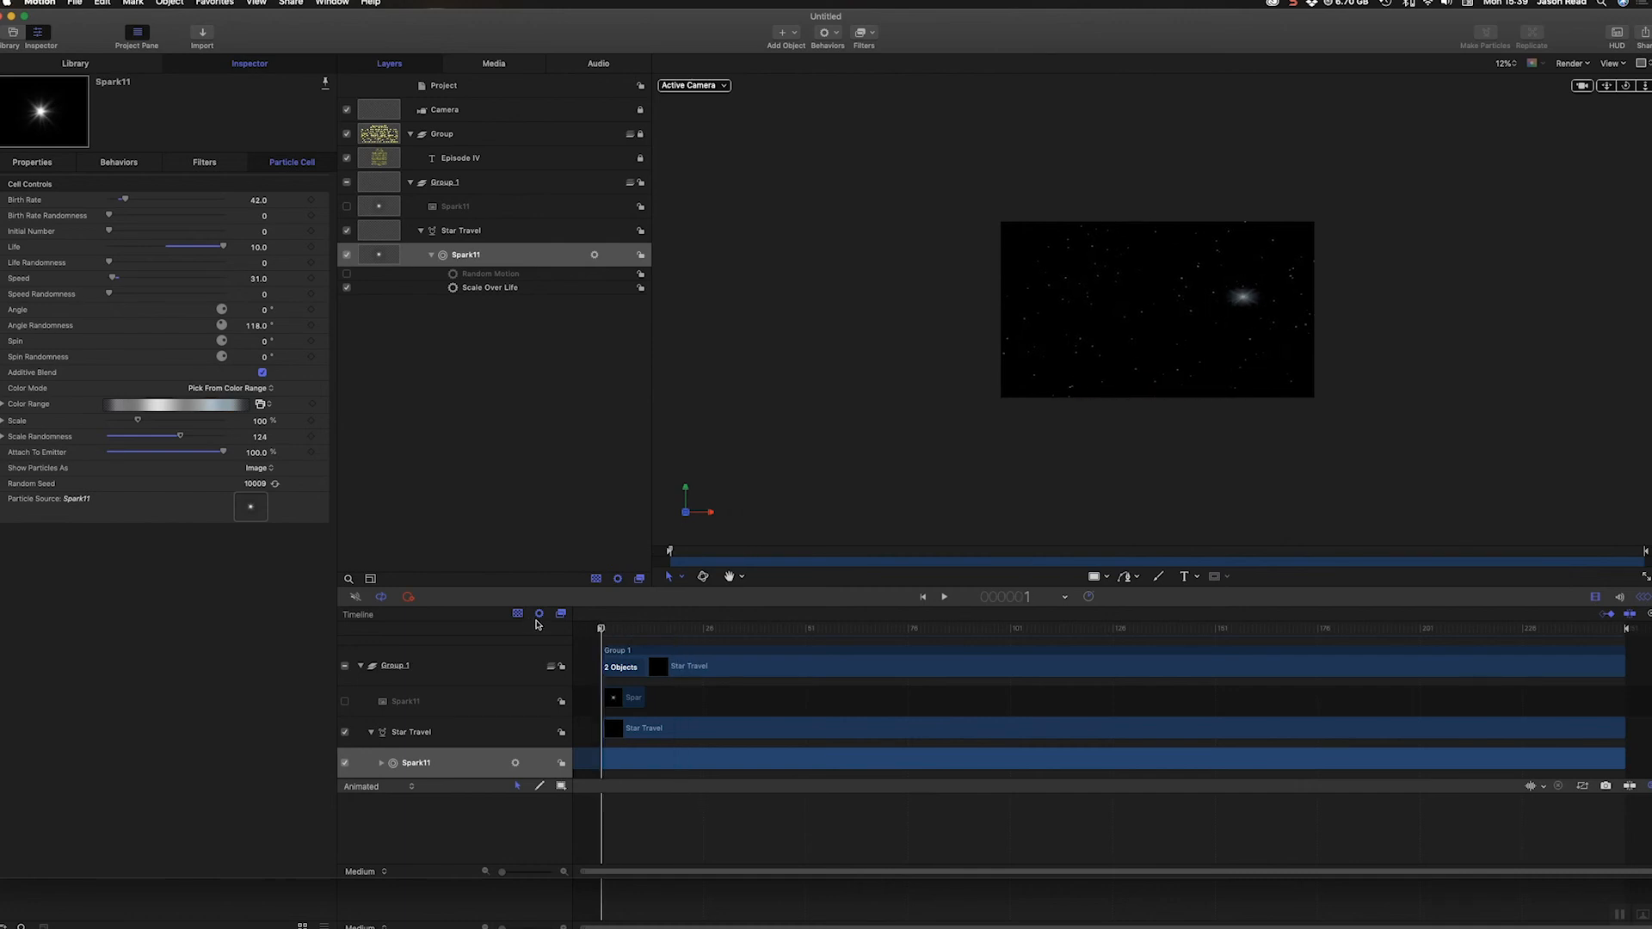